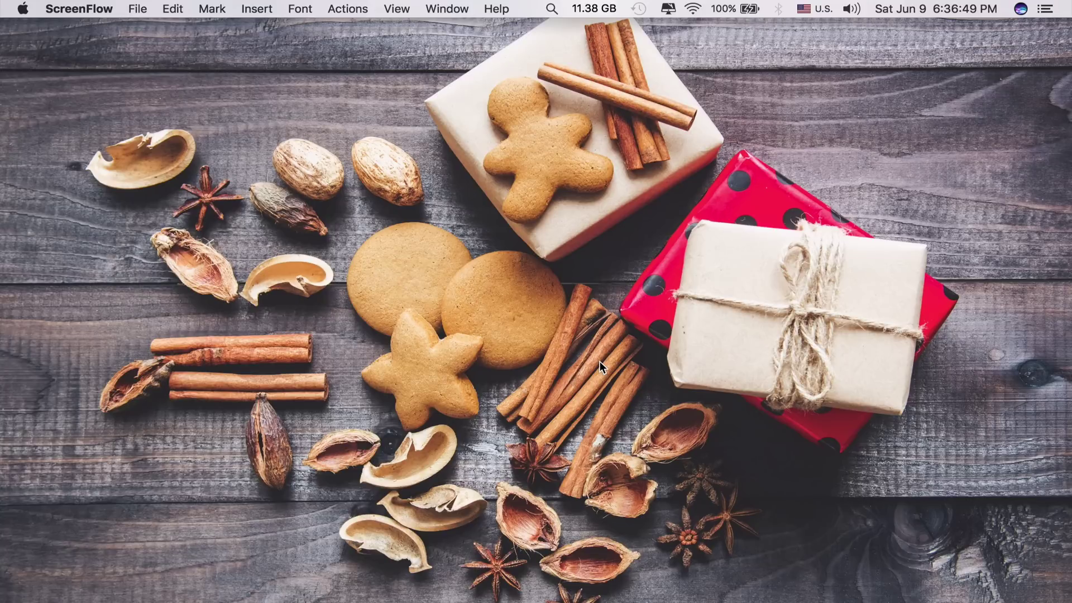
Find and launch the Endurance app
key(F4)
text(endurance)
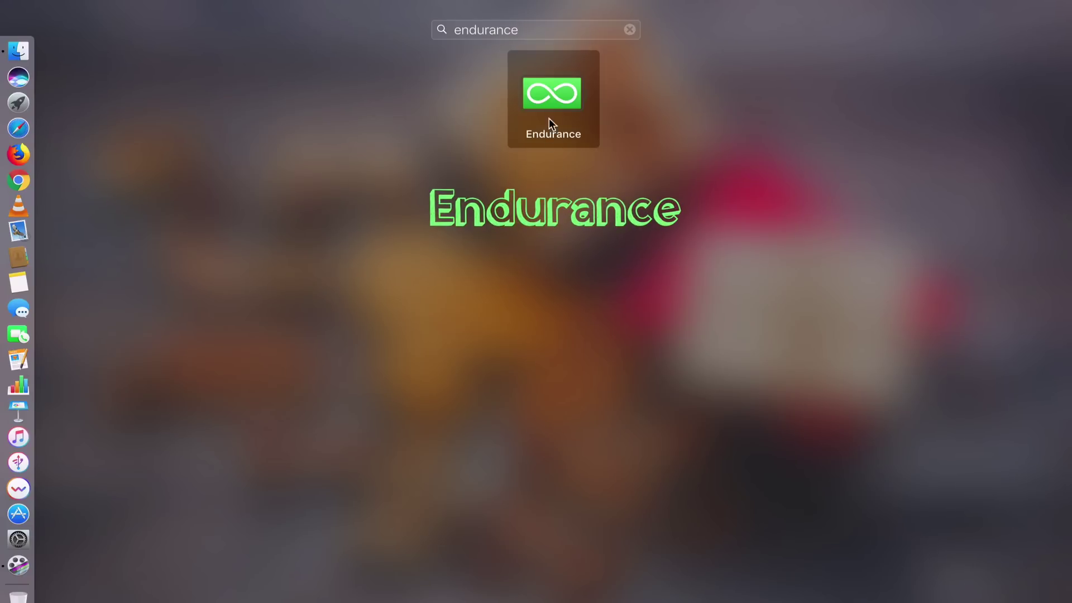
click(536, 92)
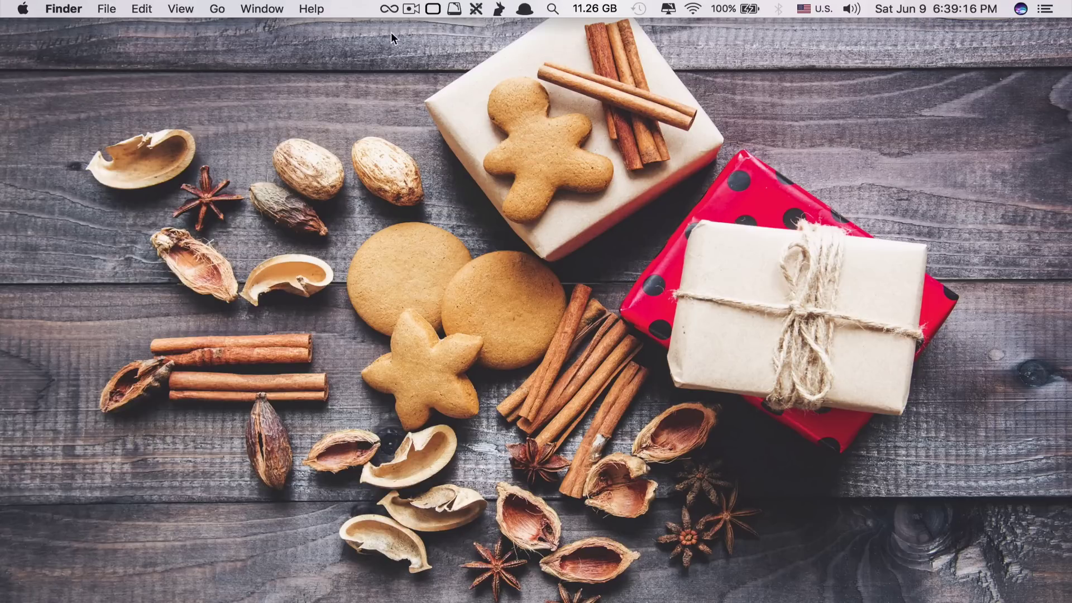
Review Endurance's settings for starting low power mode, and start Low Power Mode now
click(389, 9)
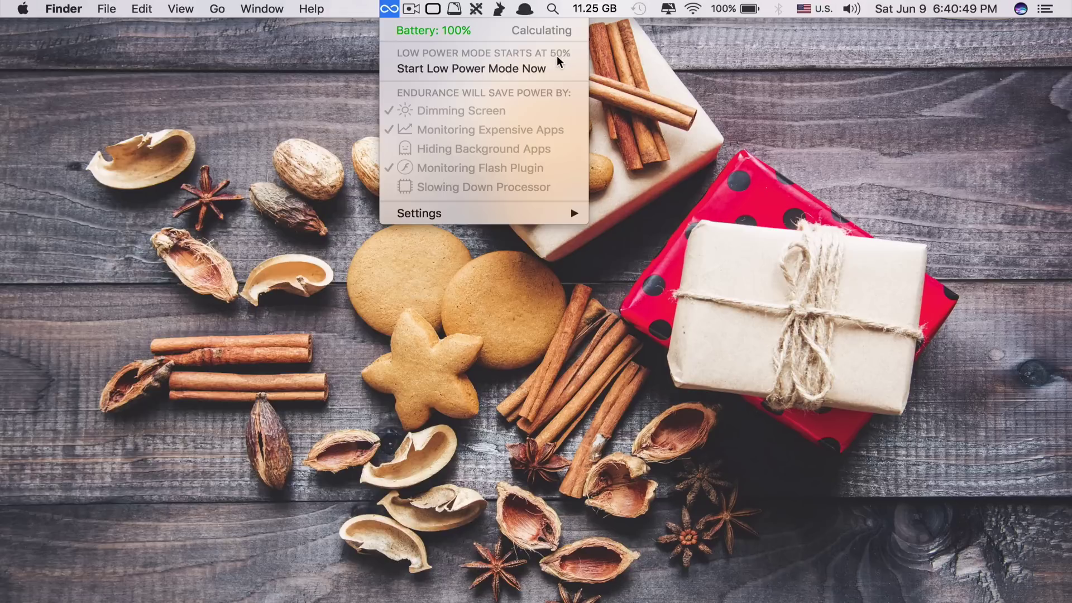
mouse_move(467, 212)
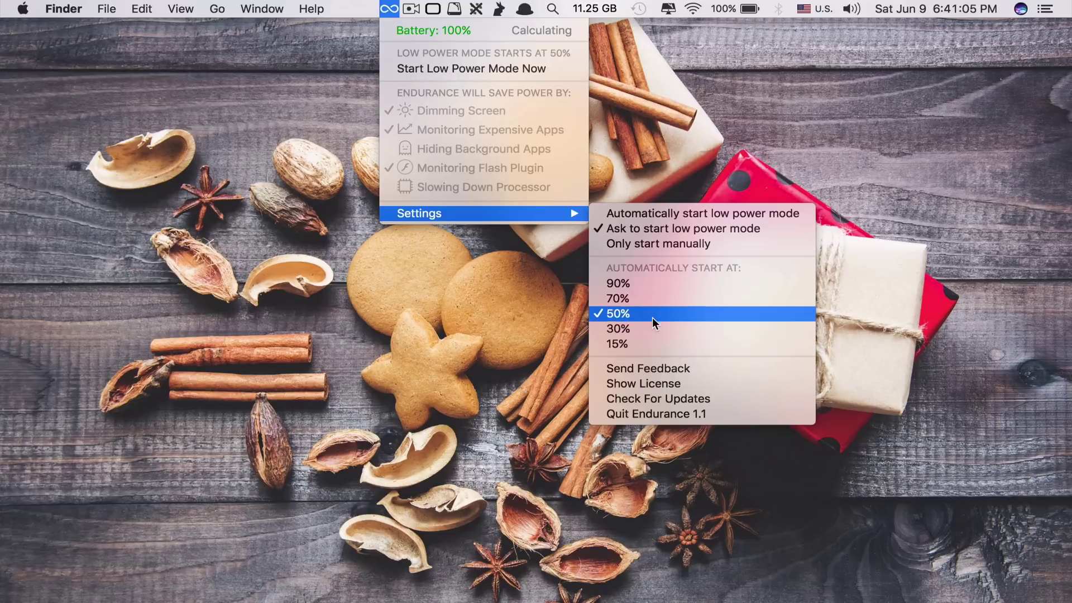
click(493, 69)
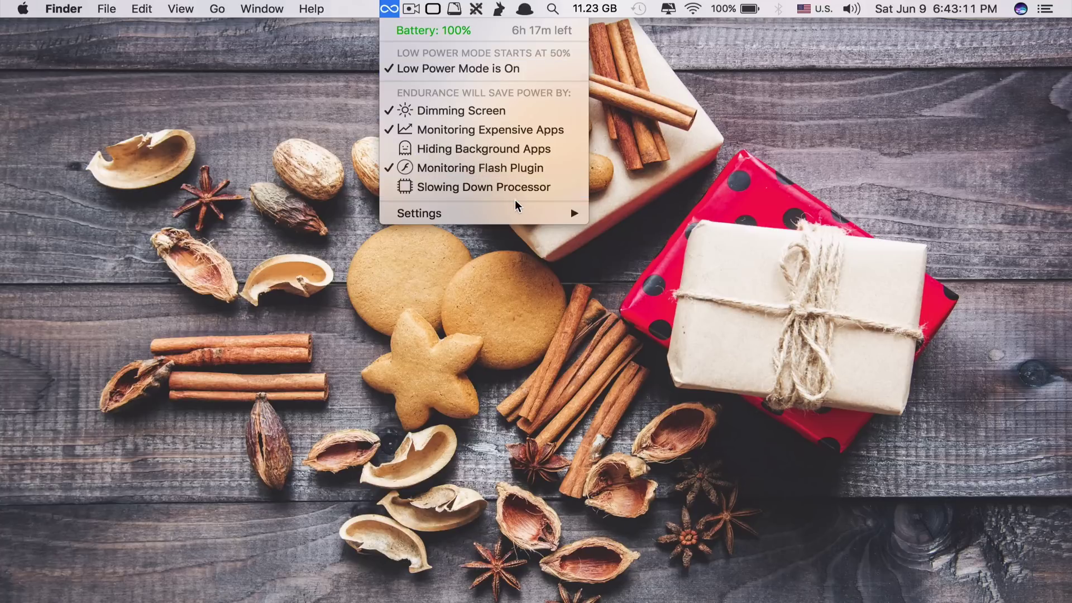
Ignore Endurance's battery-drain alert about ScreenFlow and check the active power-saving options
mouse_move(516, 210)
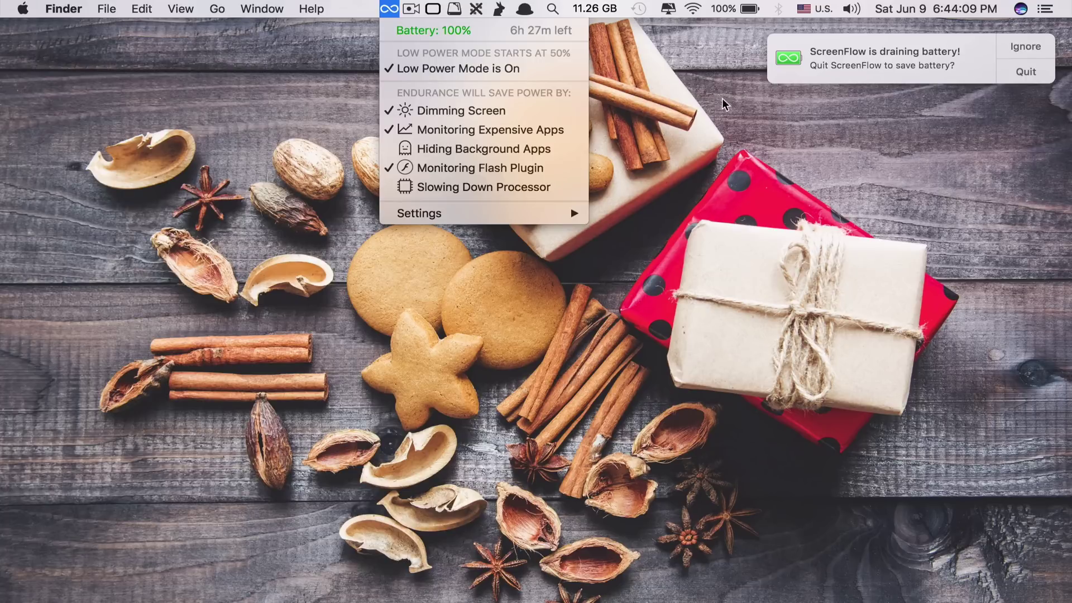
click(1037, 44)
click(389, 9)
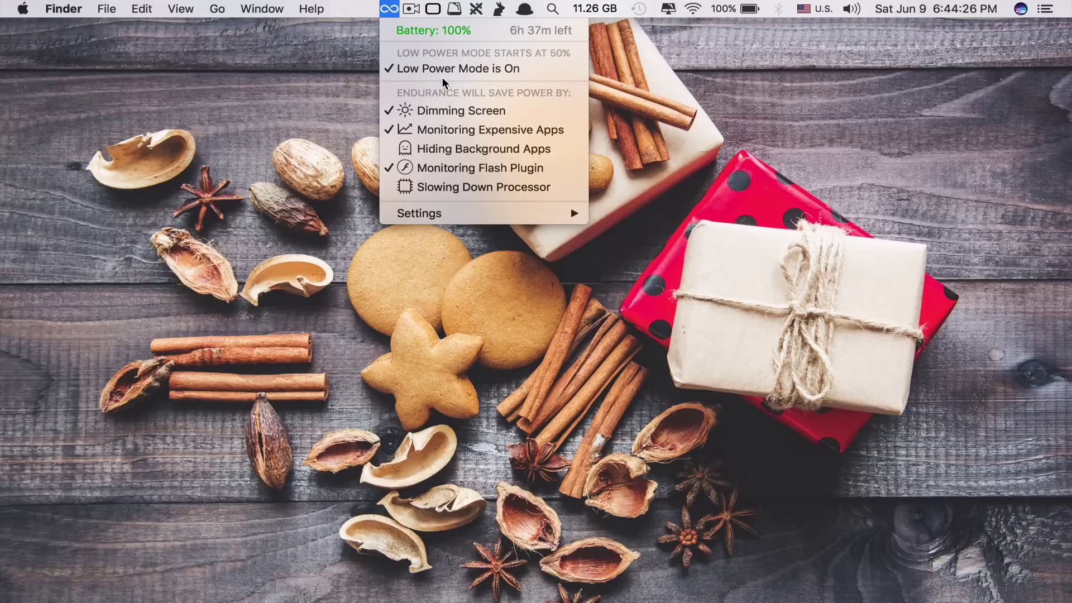
click(460, 294)
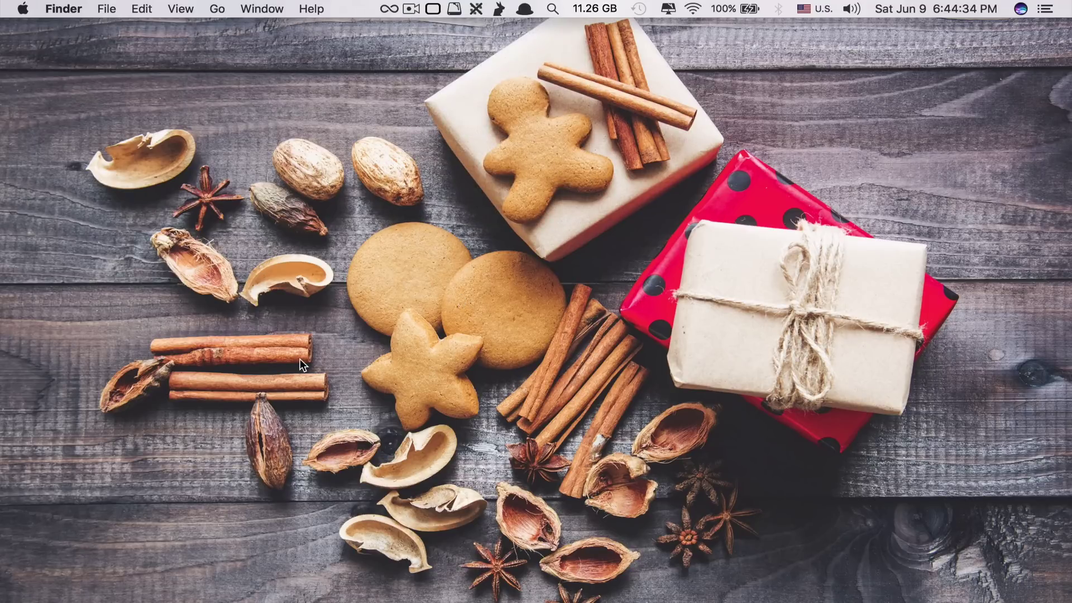
Find and launch the Fenêtre app
key(F4)
text(fe)
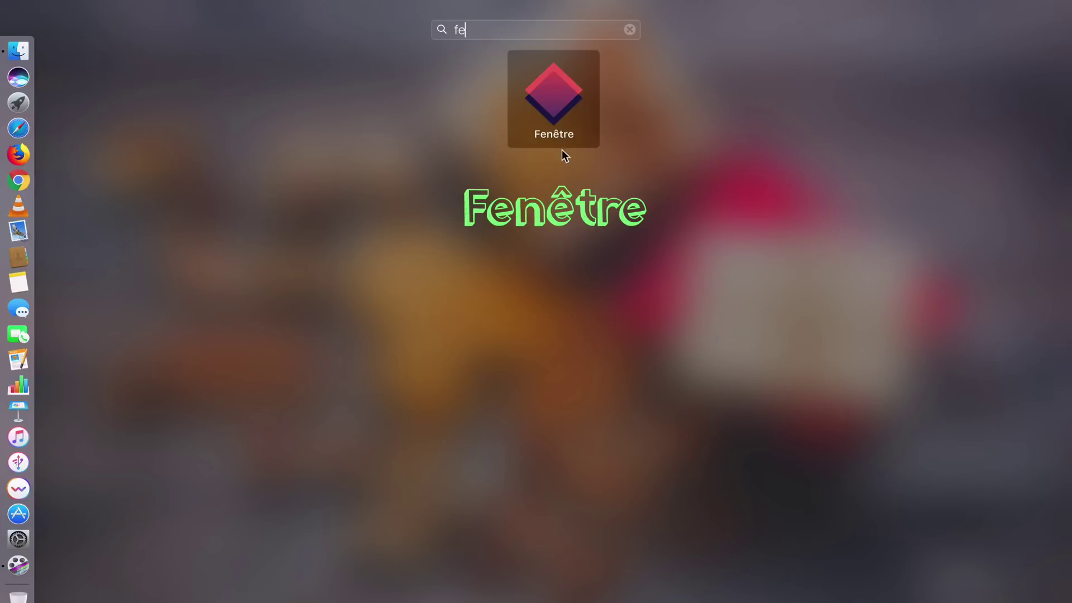
click(549, 97)
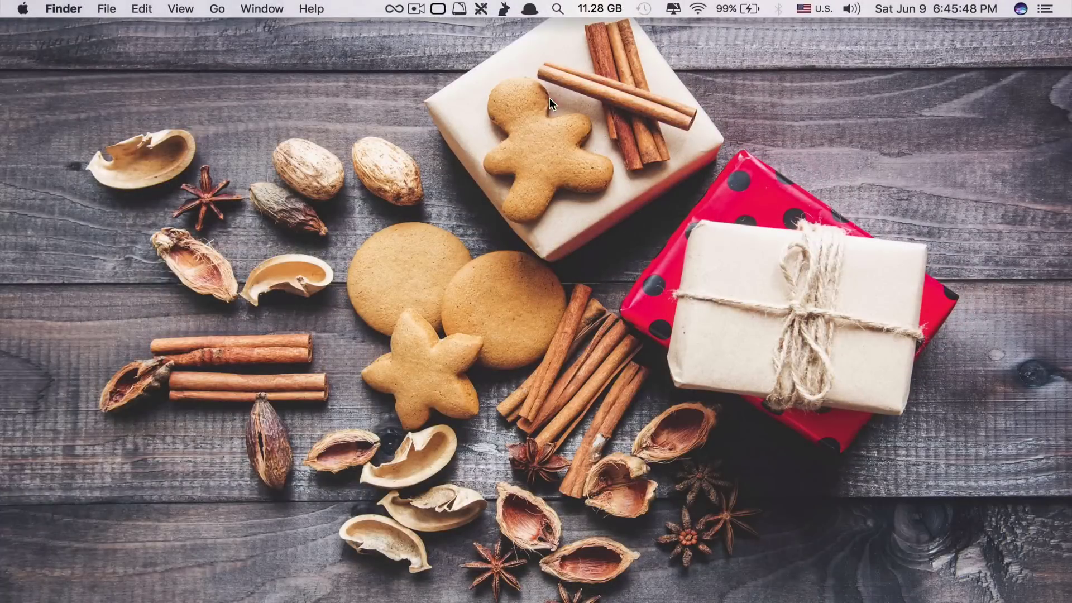
View Fenêtre's About window and look over its available window commands
click(377, 8)
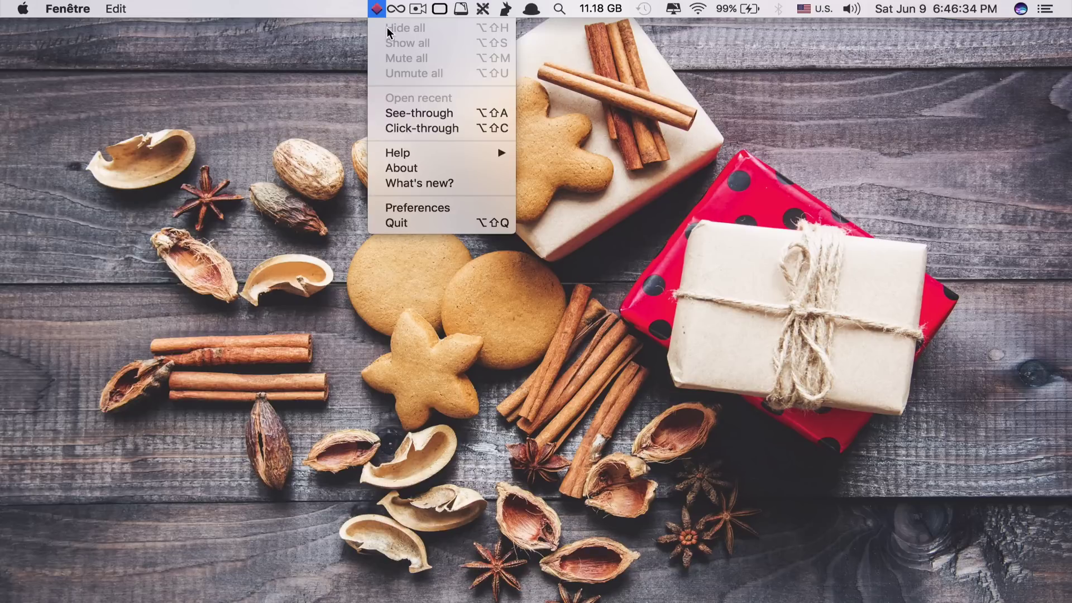
click(401, 168)
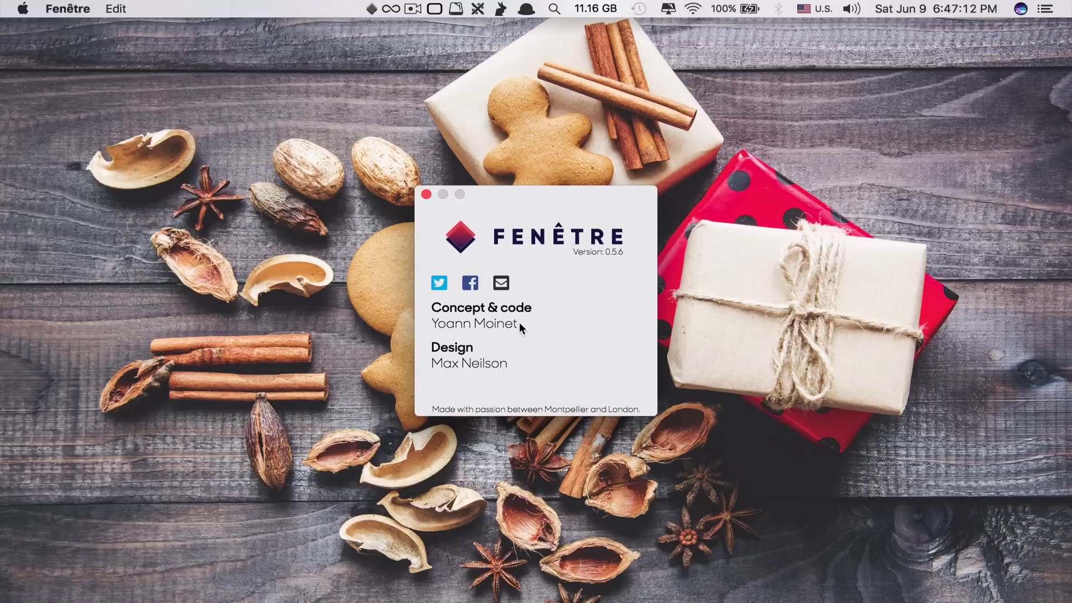
click(371, 8)
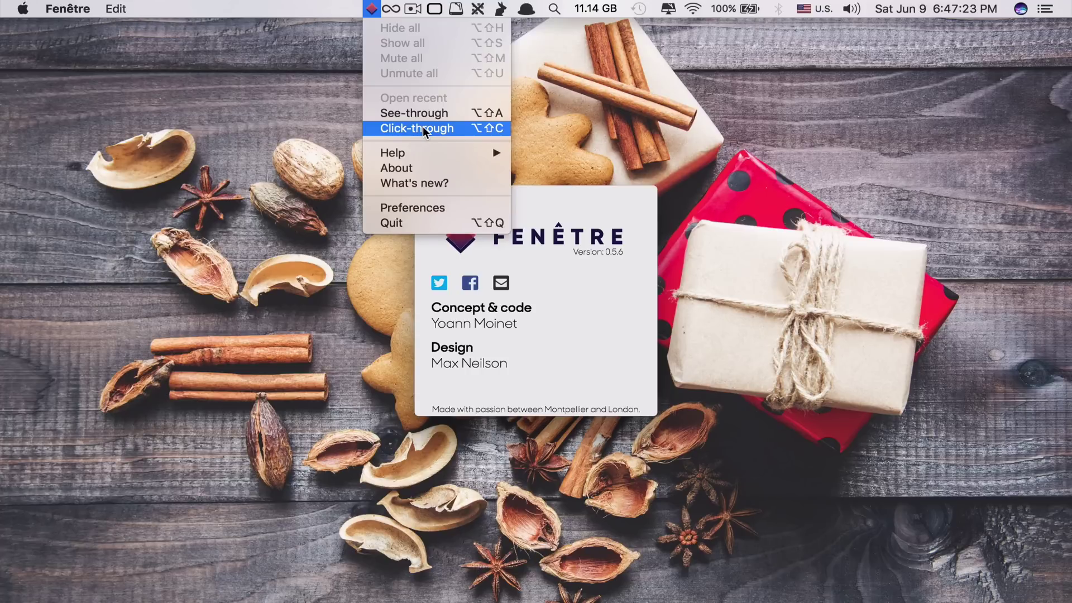
click(593, 190)
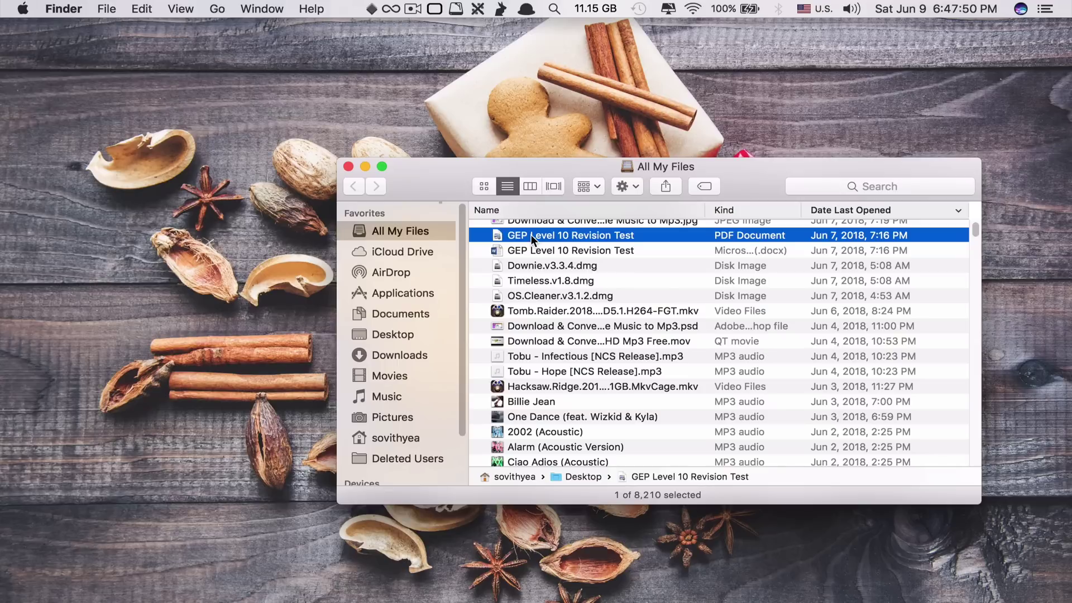
Open the GEP Level 10 Revision Test PDF from Finder in a Fenêtre floating window and turn on See-through
drag(530, 235, 372, 12)
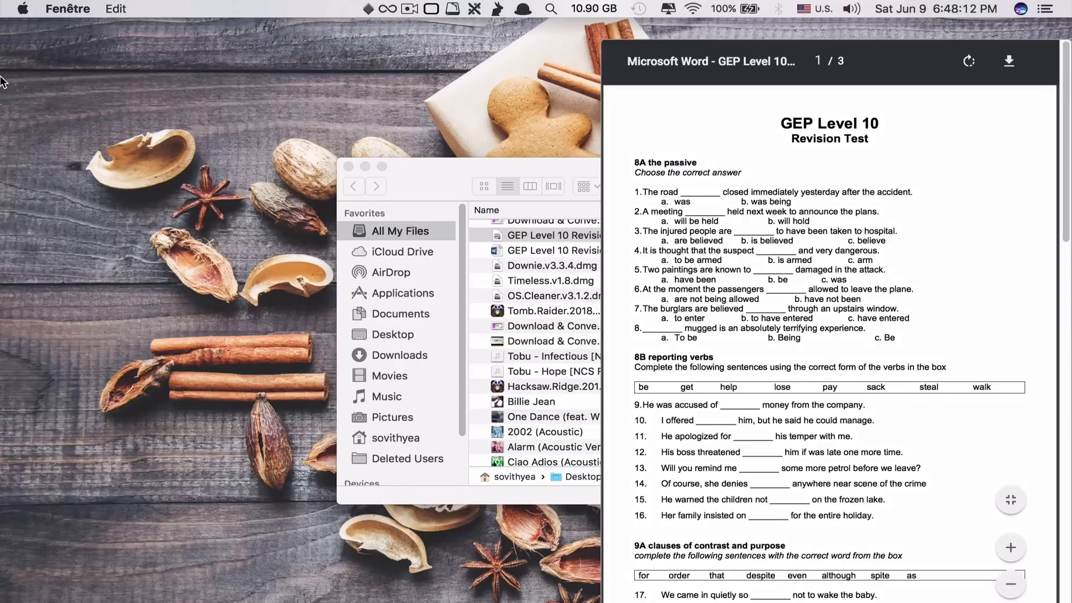
click(24, 124)
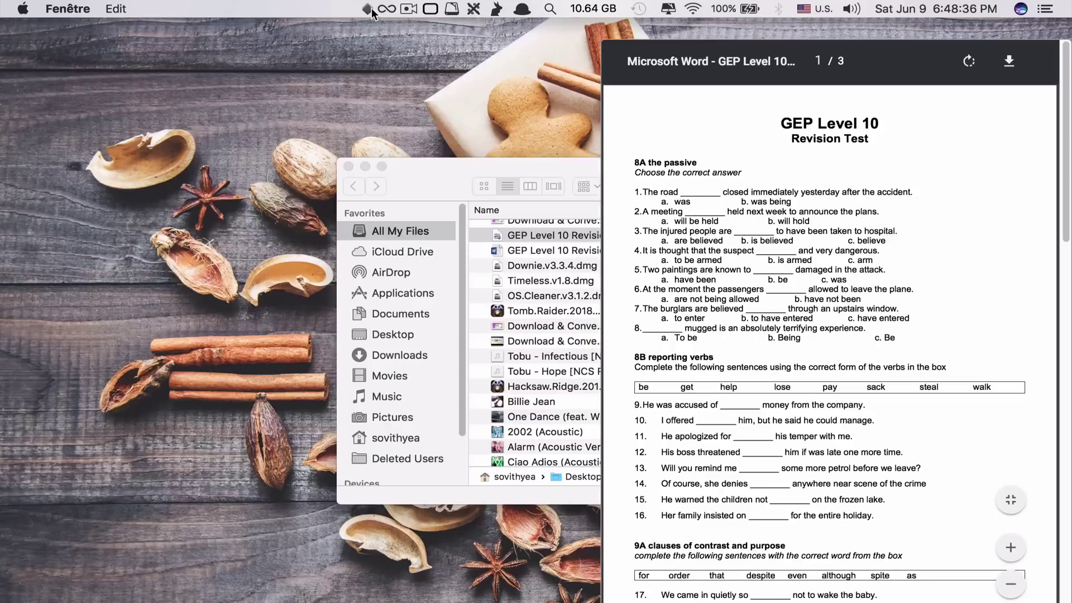
click(367, 9)
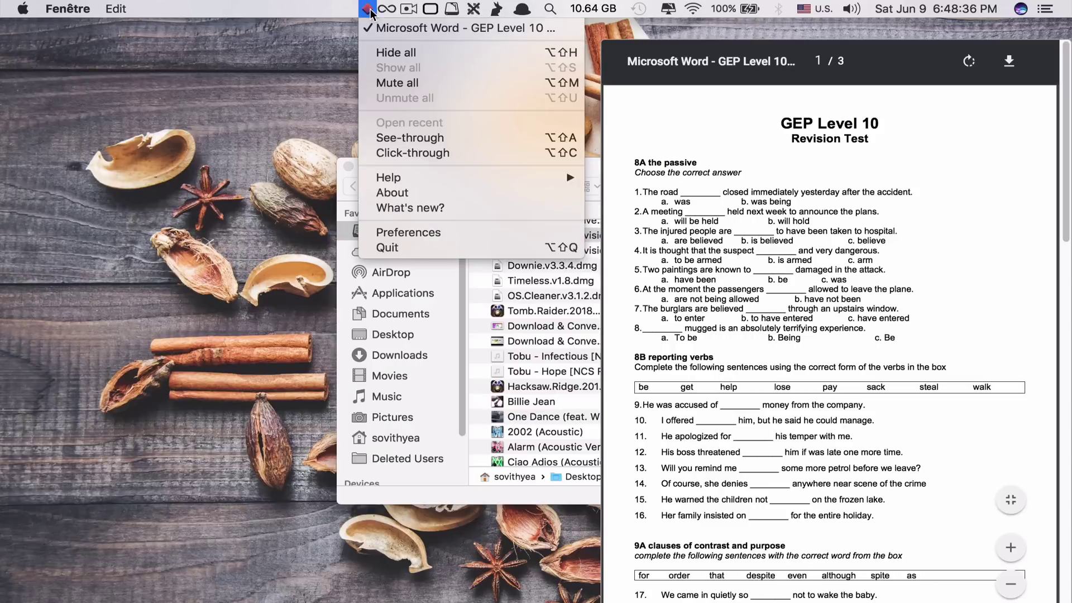
click(435, 139)
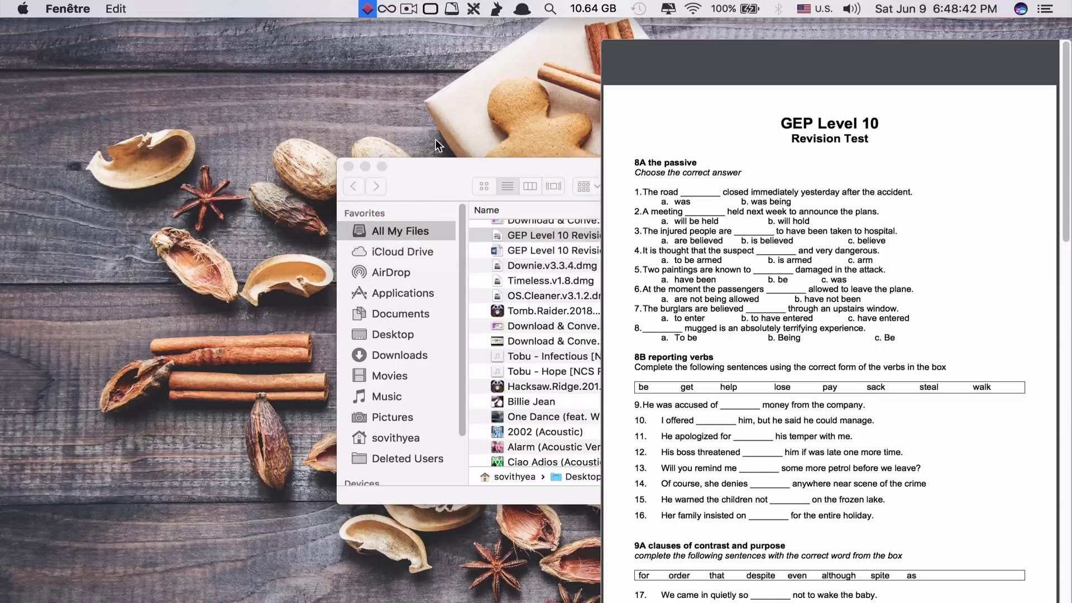
Switch to Safari behind the floating PDF and search Google for "google shortener"
mouse_move(2, 90)
click(17, 118)
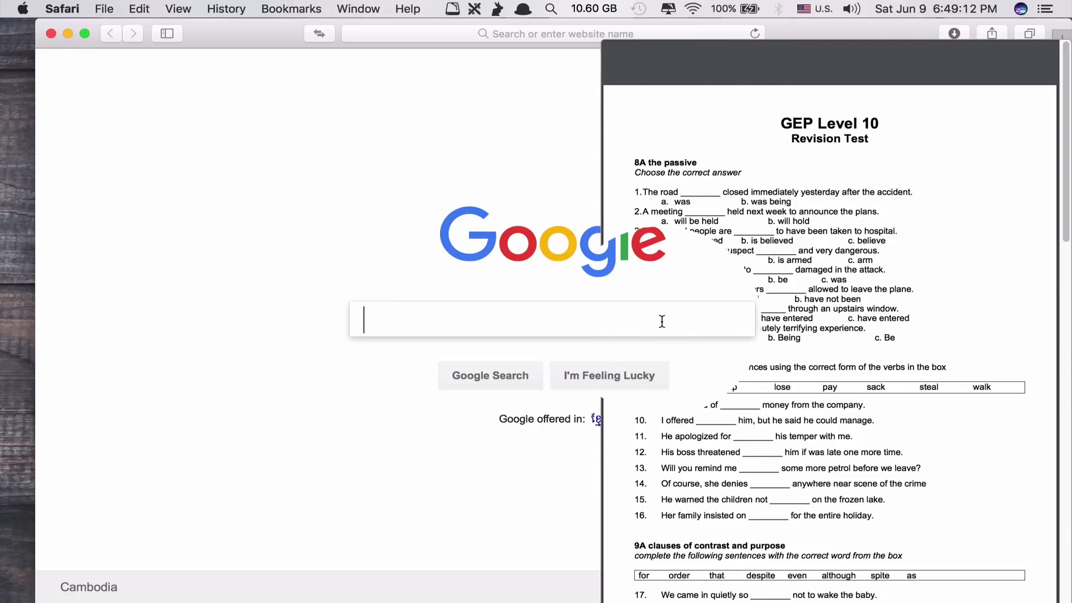
click(467, 314)
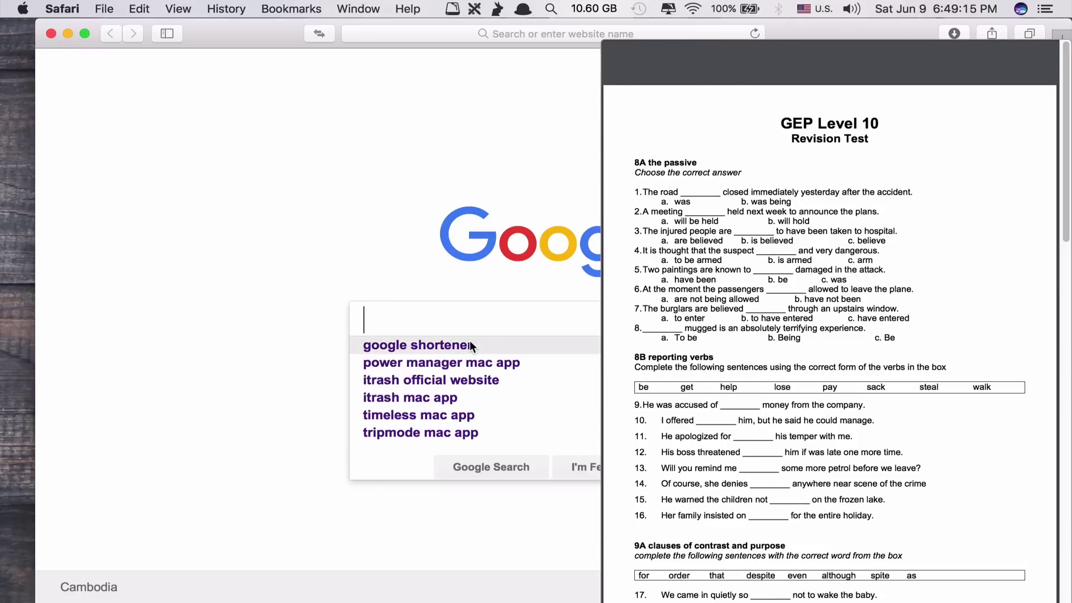
click(469, 341)
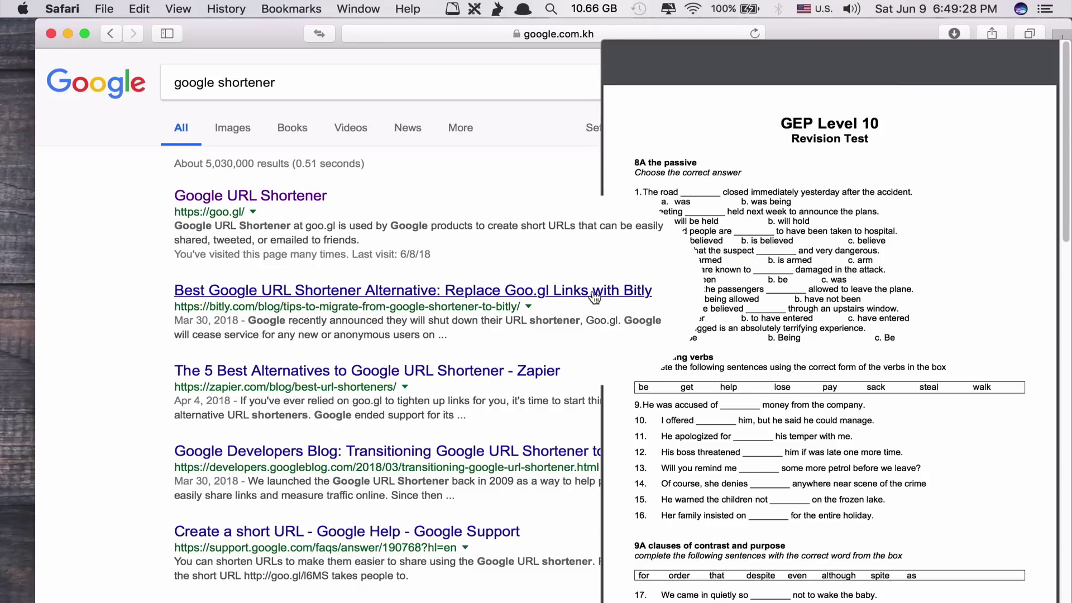
Open the Bitly article on replacing Goo.gl links, try its Subscribe and sign-in controls through the floating PDF, and close the browser window
click(646, 297)
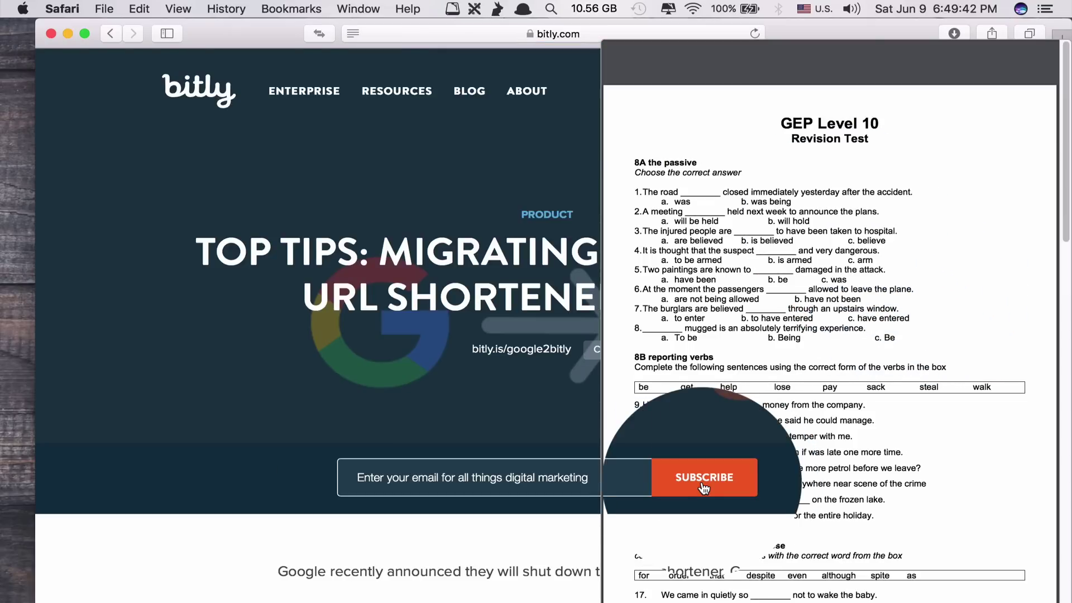
click(704, 477)
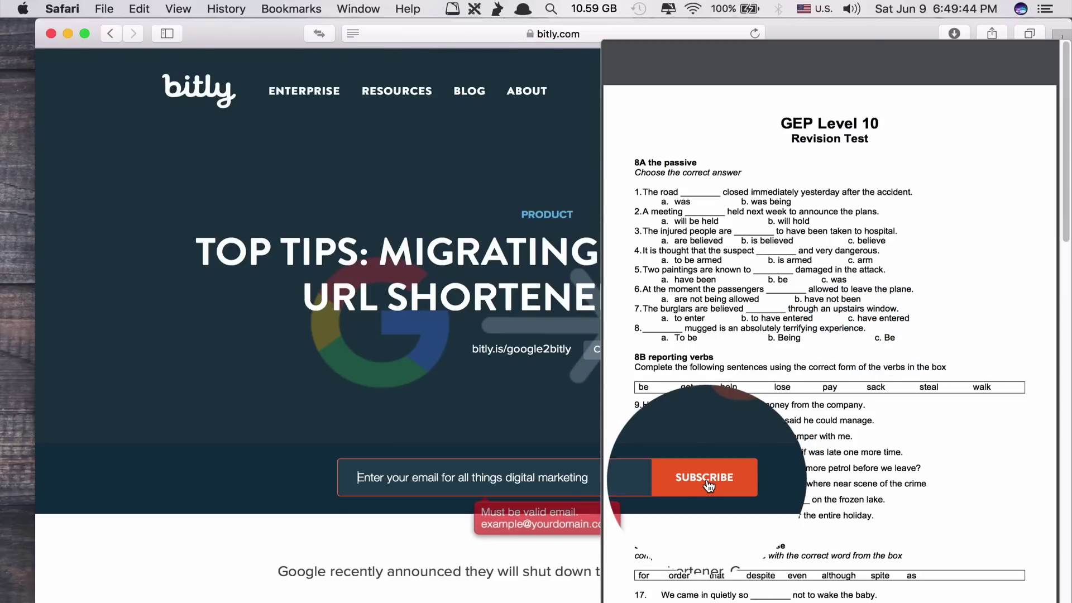
click(770, 92)
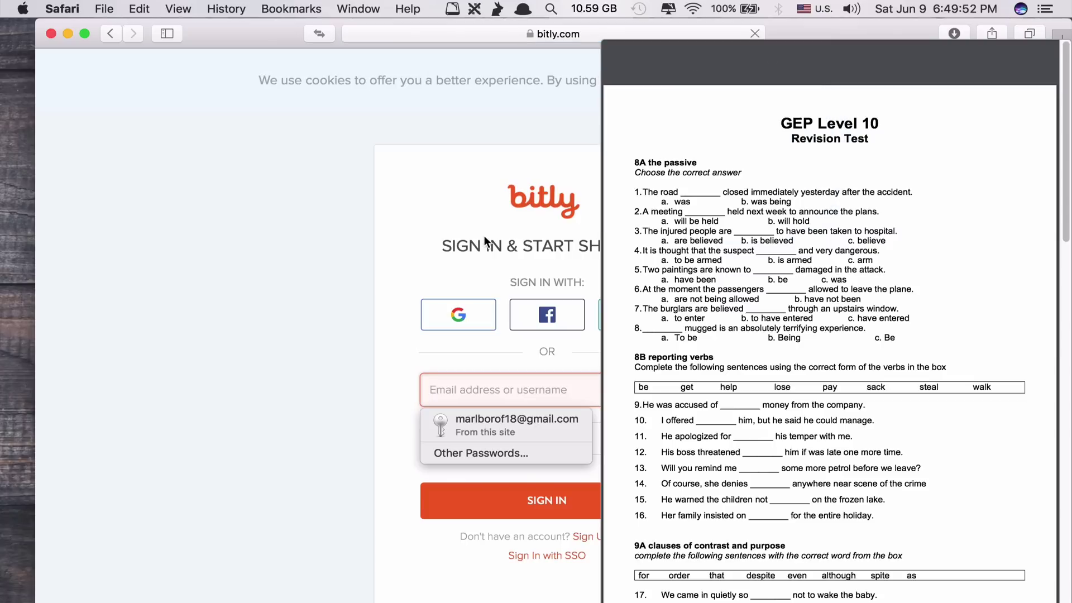
click(51, 33)
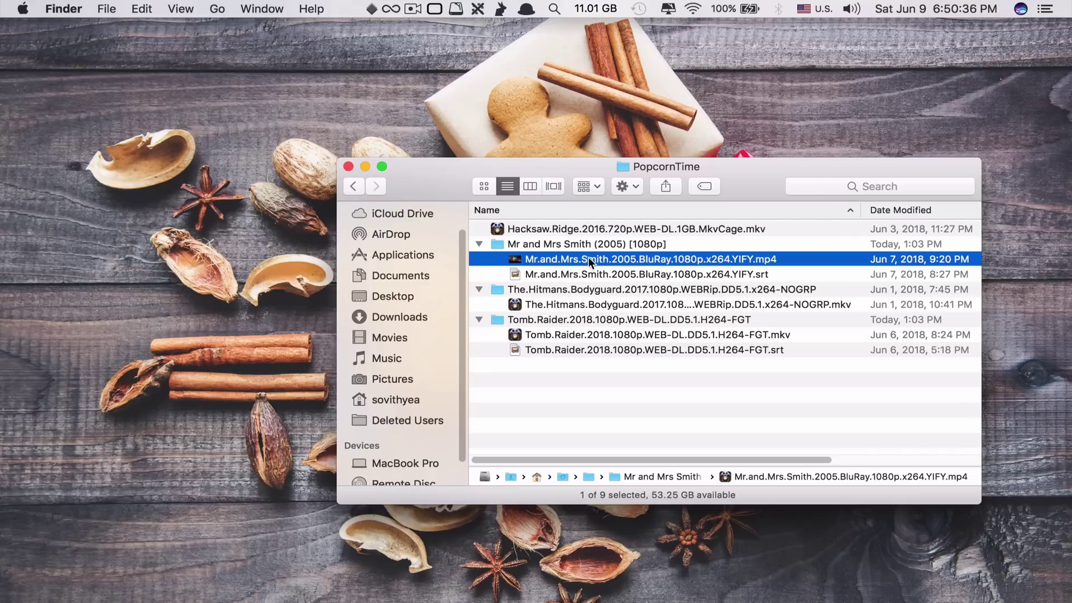
Open Mr.and.Mrs.Smith.2005.BluRay.1080p.x264.YIFY.mp4 from Finder in a Fenêtre floating window and turn off See-through
drag(607, 257, 367, 5)
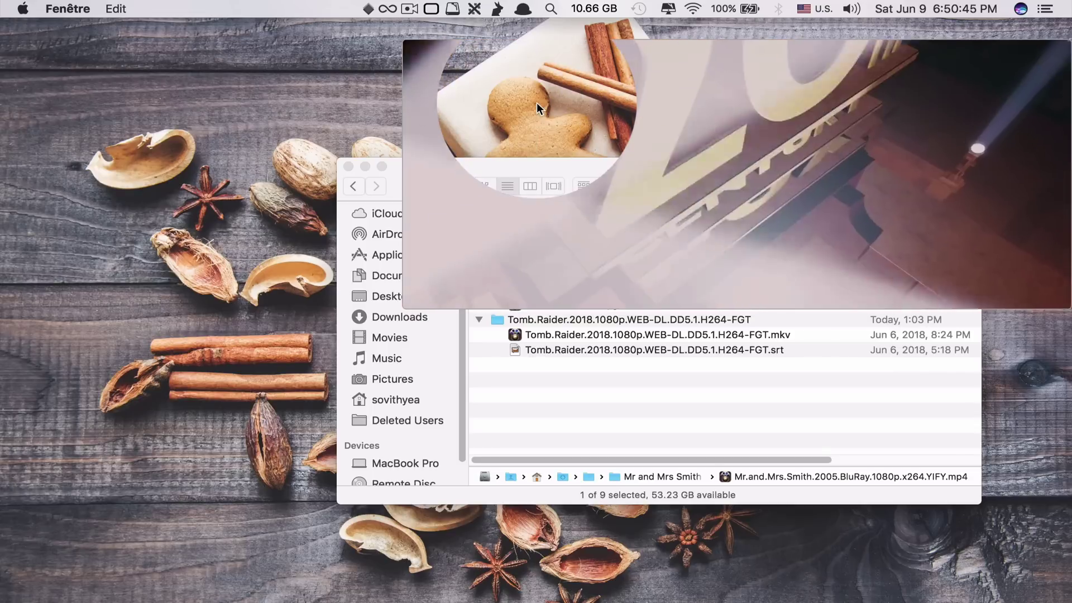
click(367, 8)
click(377, 49)
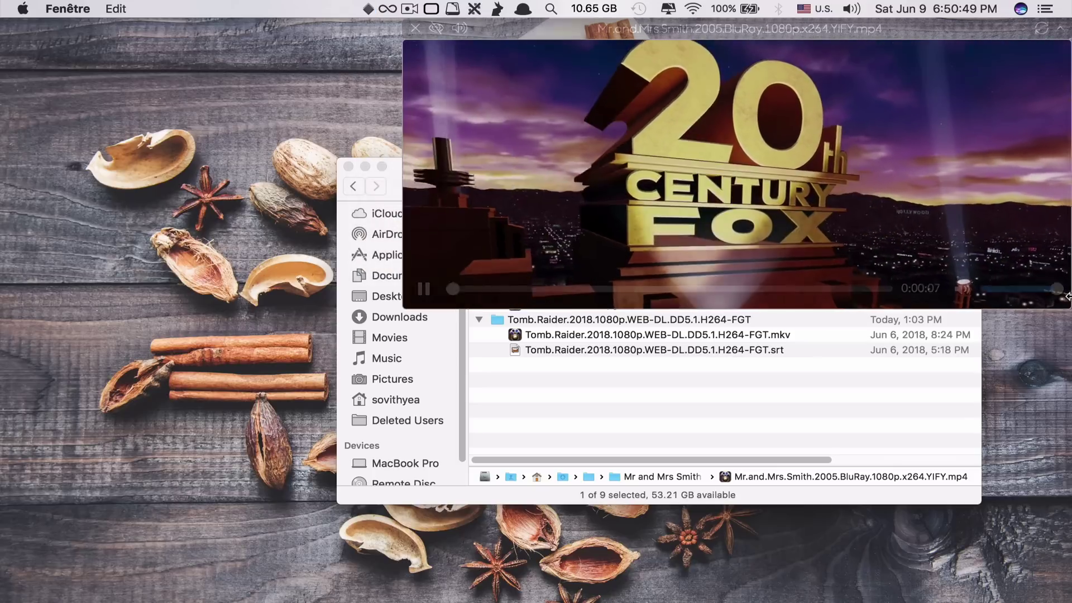
Pause the floating video and mute its sound
mouse_move(994, 290)
key(space)
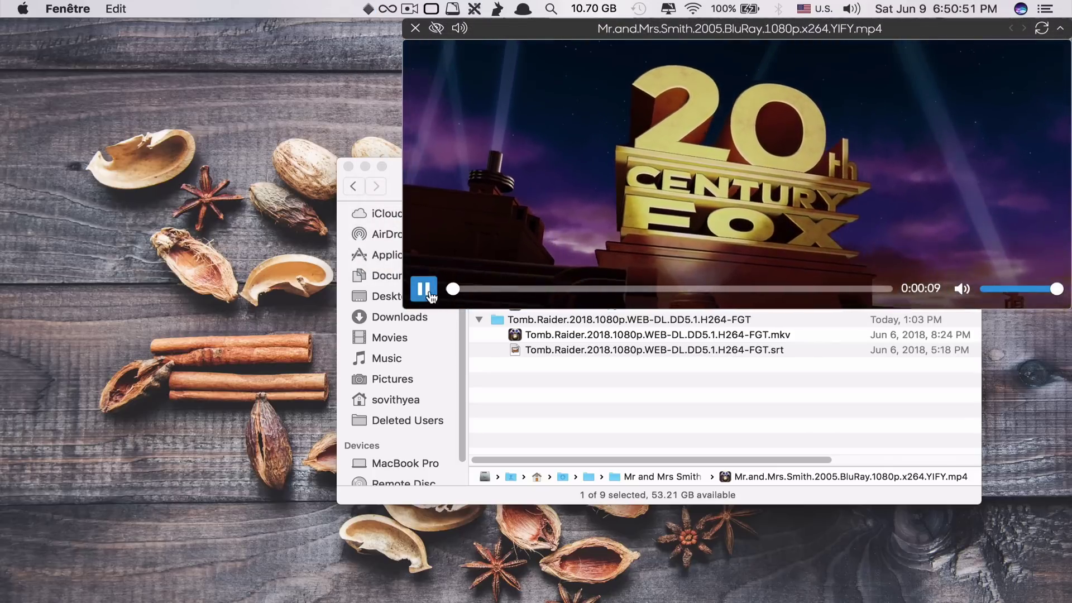
click(960, 288)
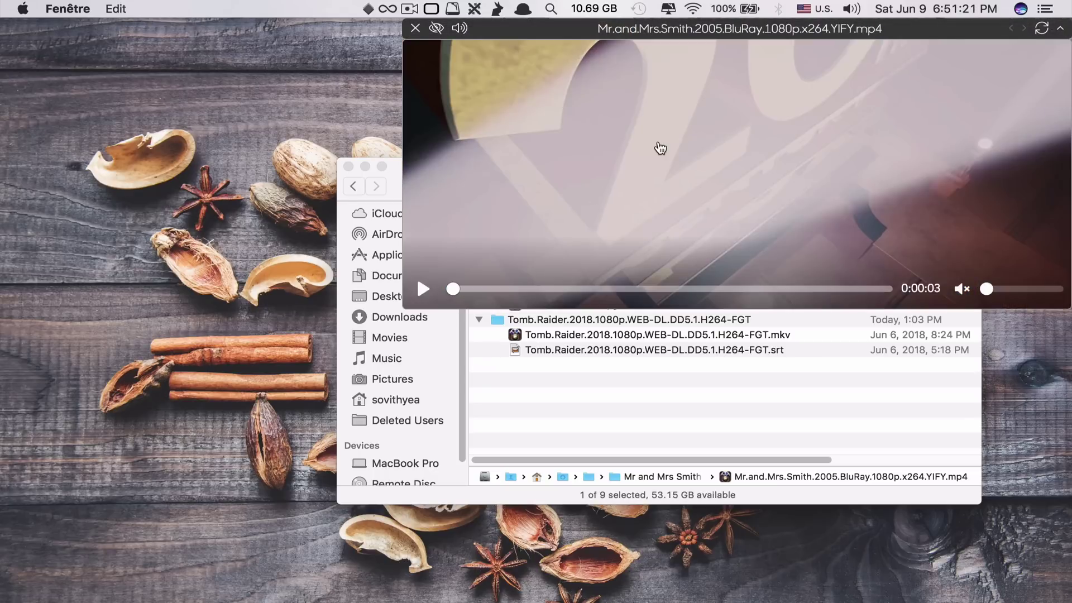
Check Fenêtre's window commands and enlarge the floating video window to almost the full screen width
click(368, 8)
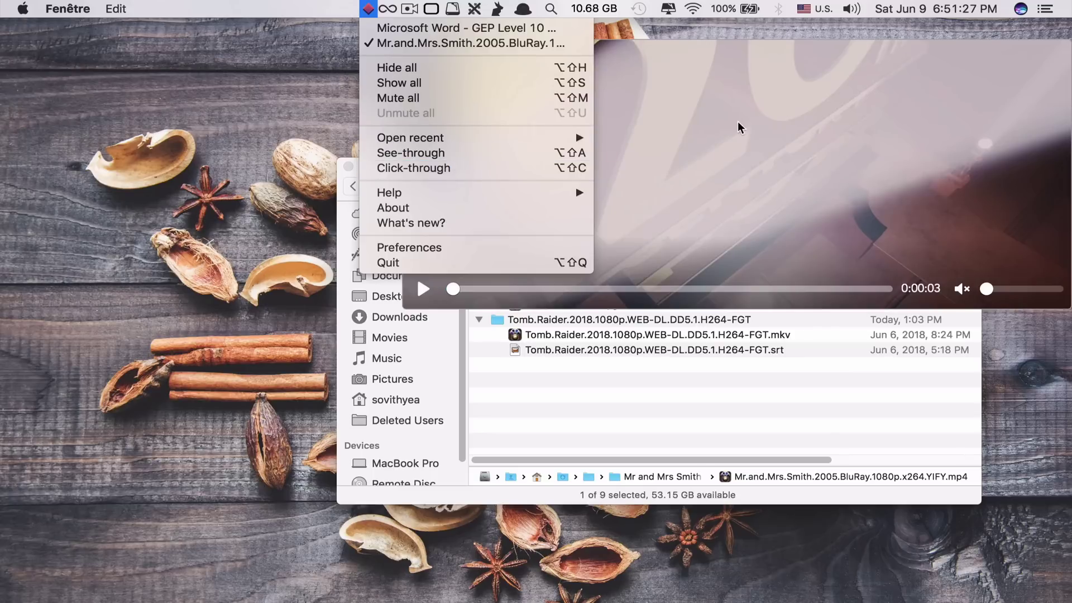
click(710, 123)
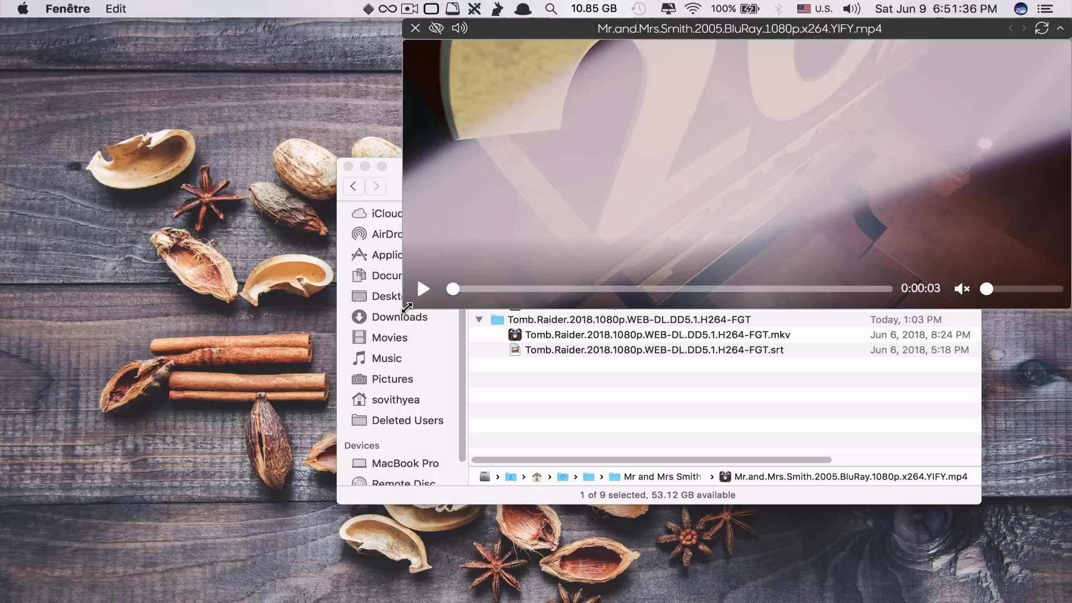
drag(407, 307, 26, 505)
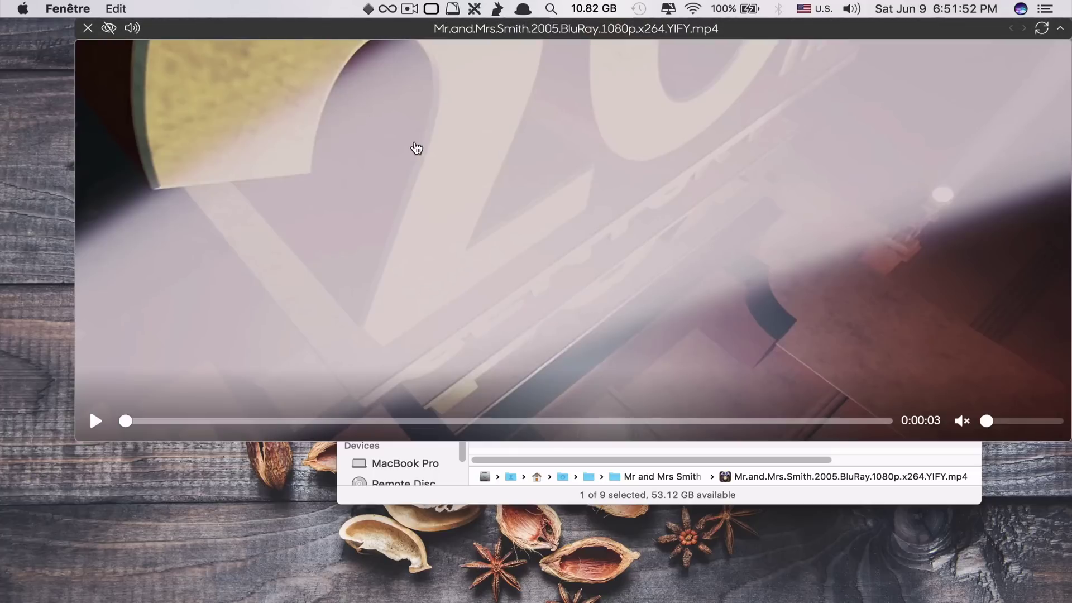
Open Safari behind the floating video and resume its playback
click(20, 124)
click(97, 424)
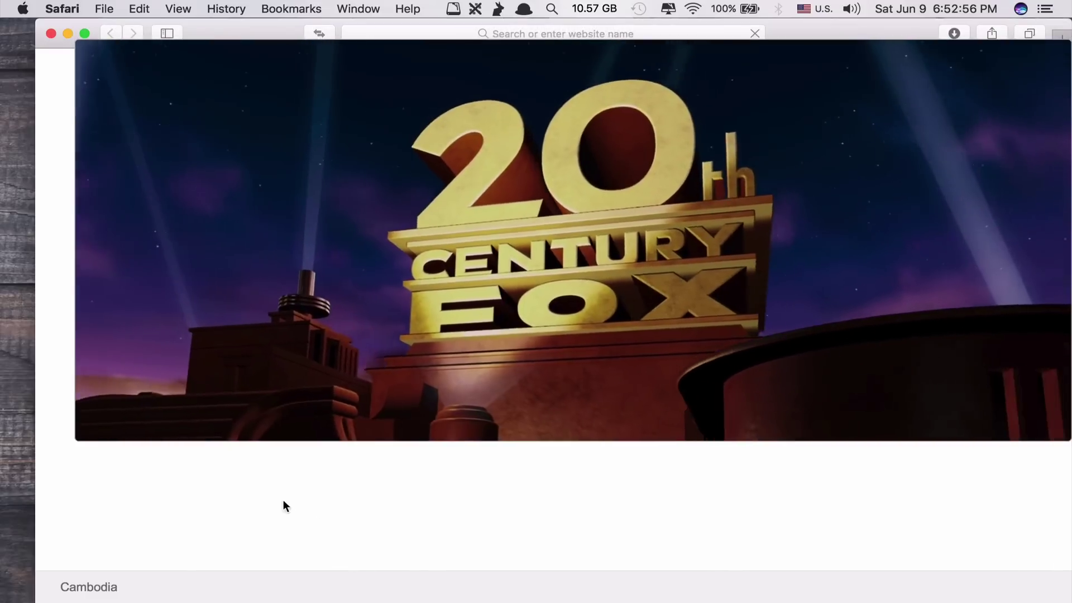
mouse_move(427, 282)
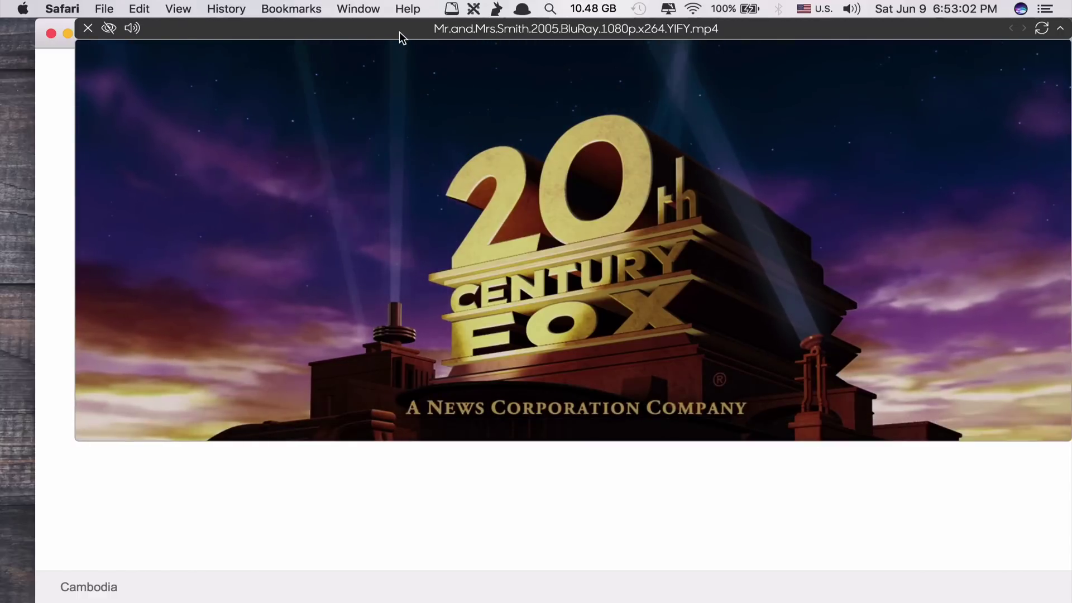
Turn on See-through for the floating Mr. and Mrs. Smith video over the Safari window
click(369, 8)
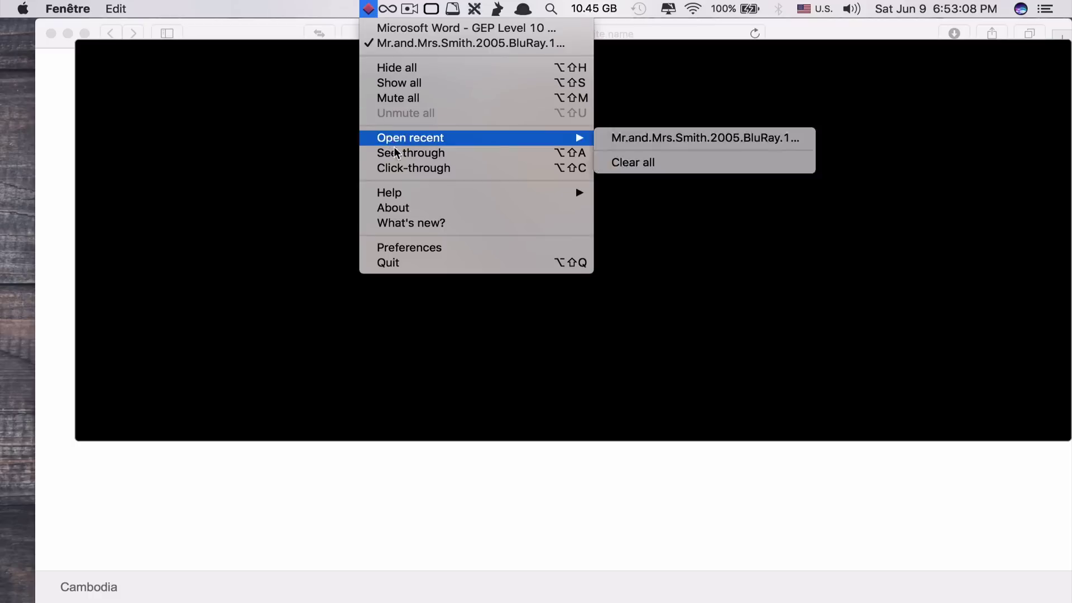
click(430, 158)
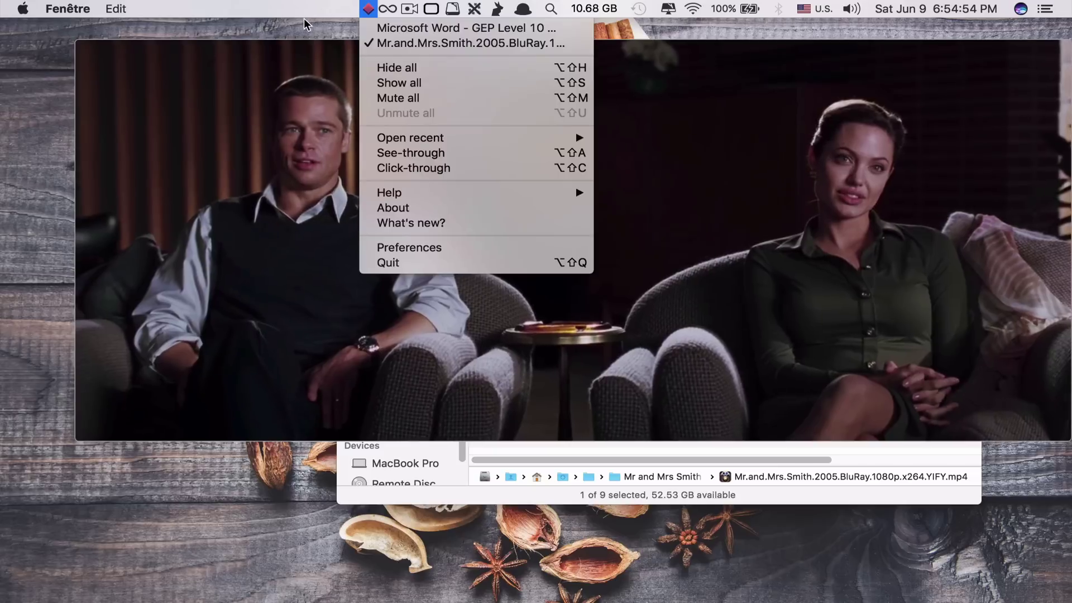
Open Fenêtre's Preferences and place the Preferences window beside the floating video so that its settings are uncovered
click(368, 10)
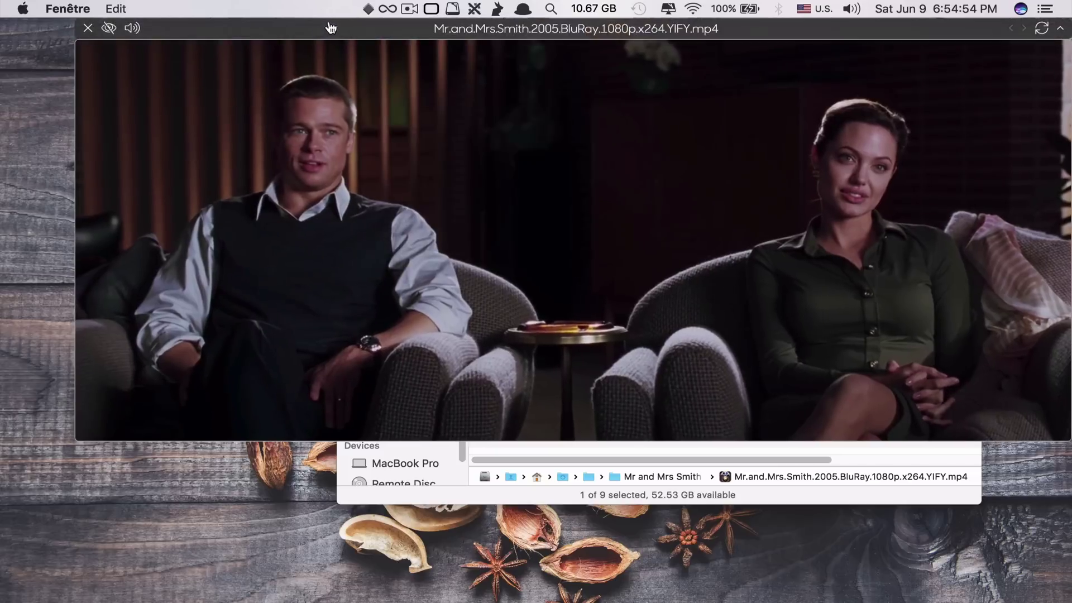
click(368, 10)
click(448, 250)
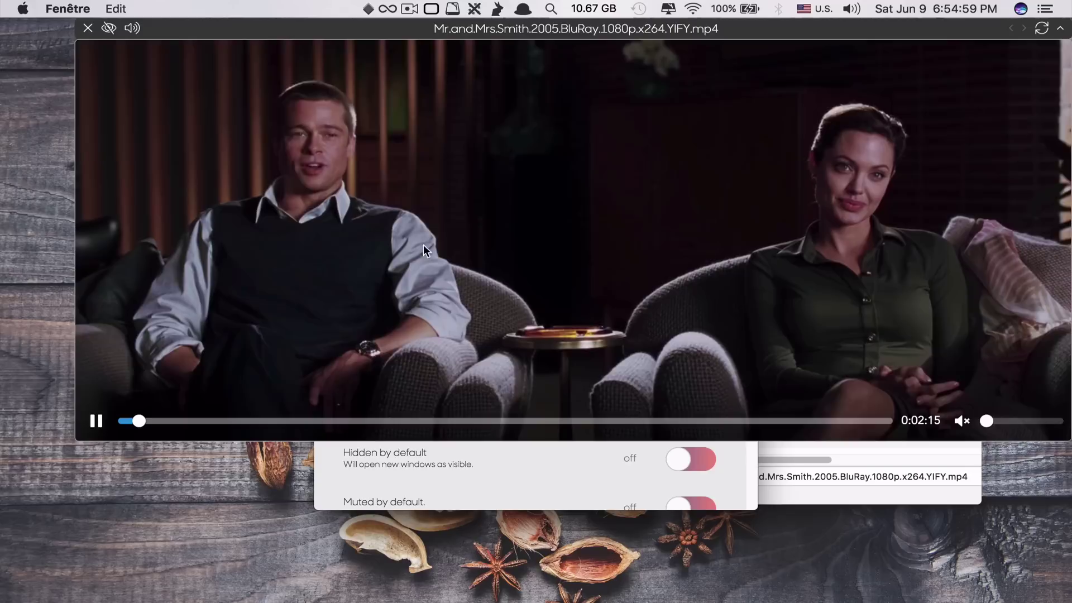
drag(219, 29, 569, 43)
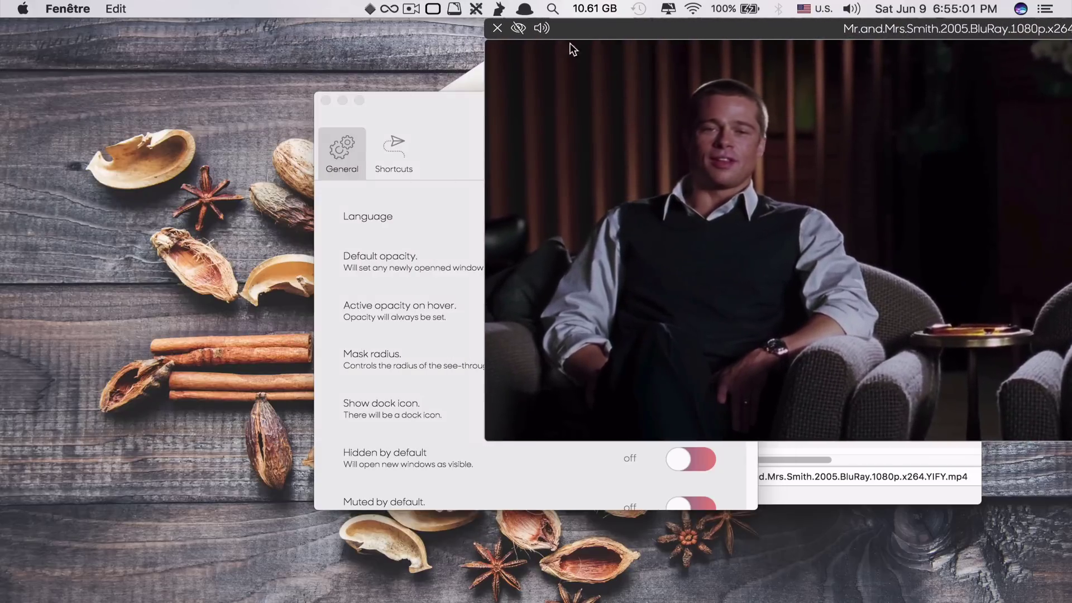
drag(403, 104, 107, 129)
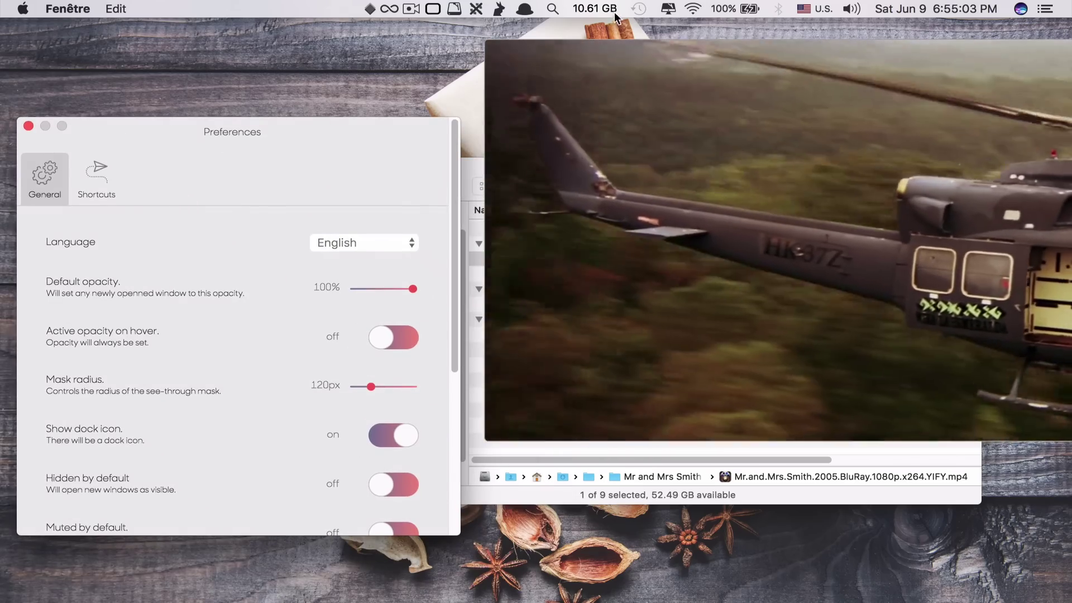
drag(198, 134, 227, 122)
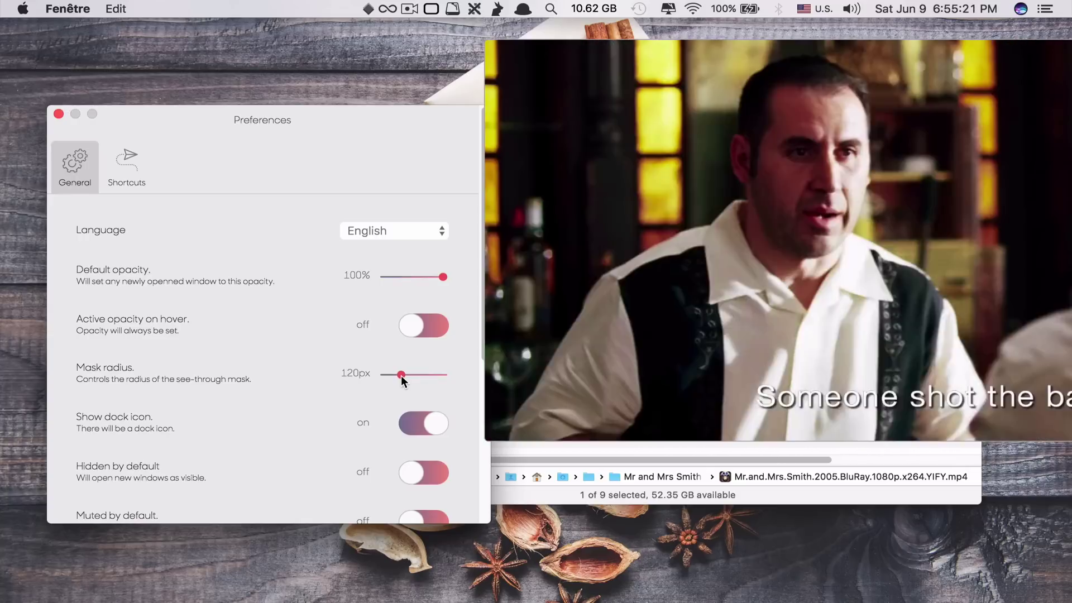
Set the Mask radius of the see-through mask to 400px and close Preferences
drag(400, 375, 450, 381)
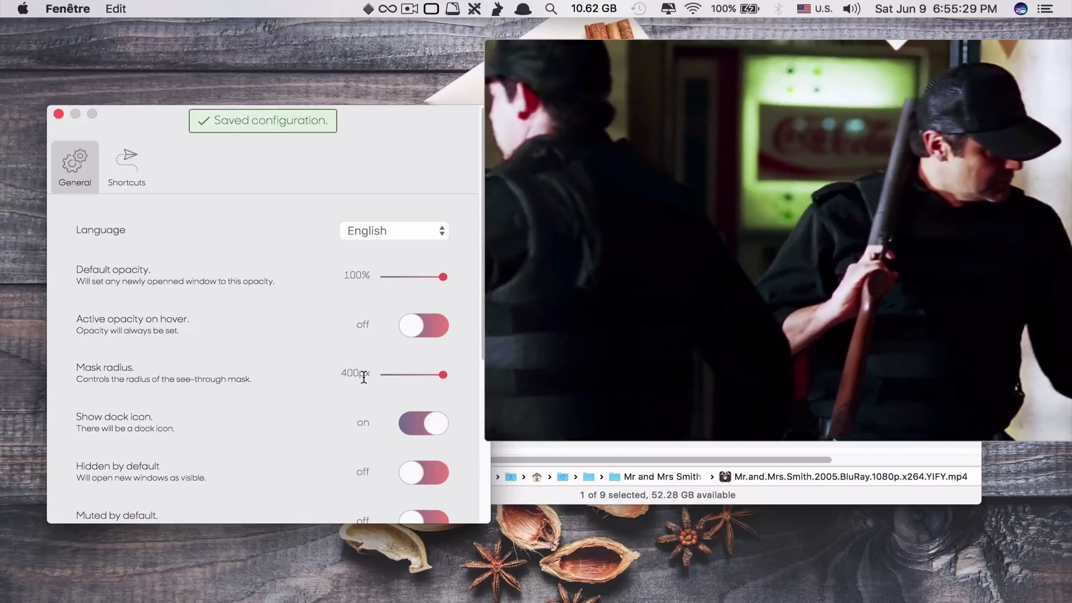
click(59, 114)
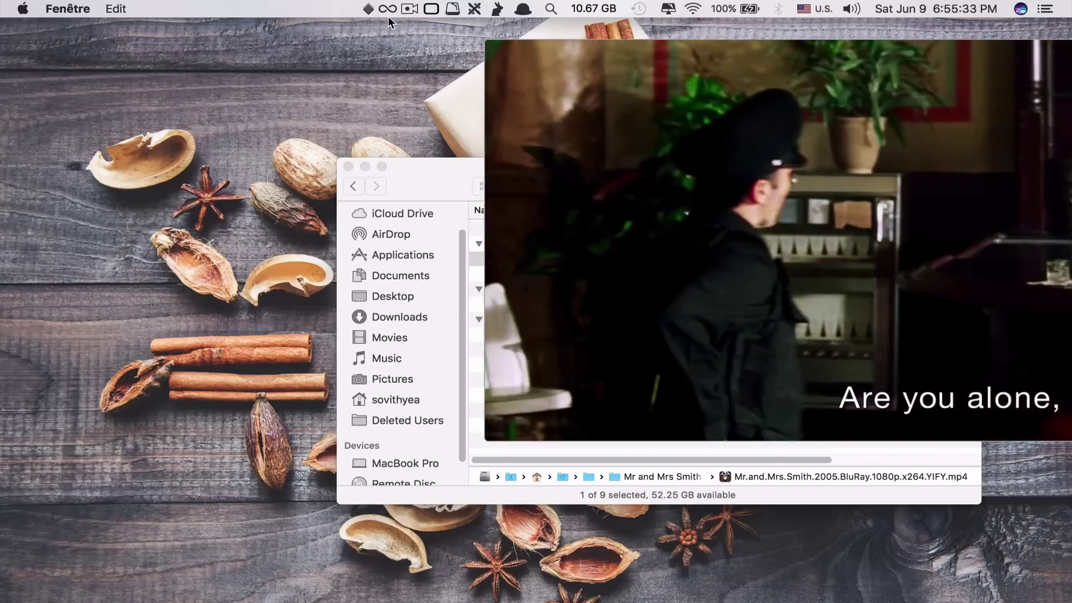
Move the floating video back over the Finder window and turn on See-through with the enlarged mask
click(367, 9)
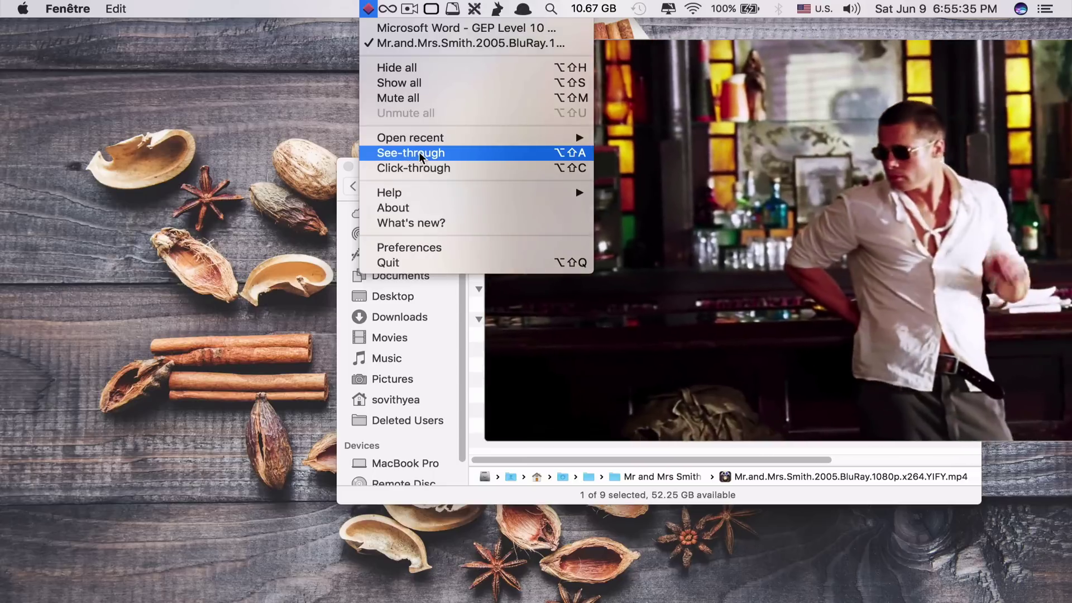
click(420, 153)
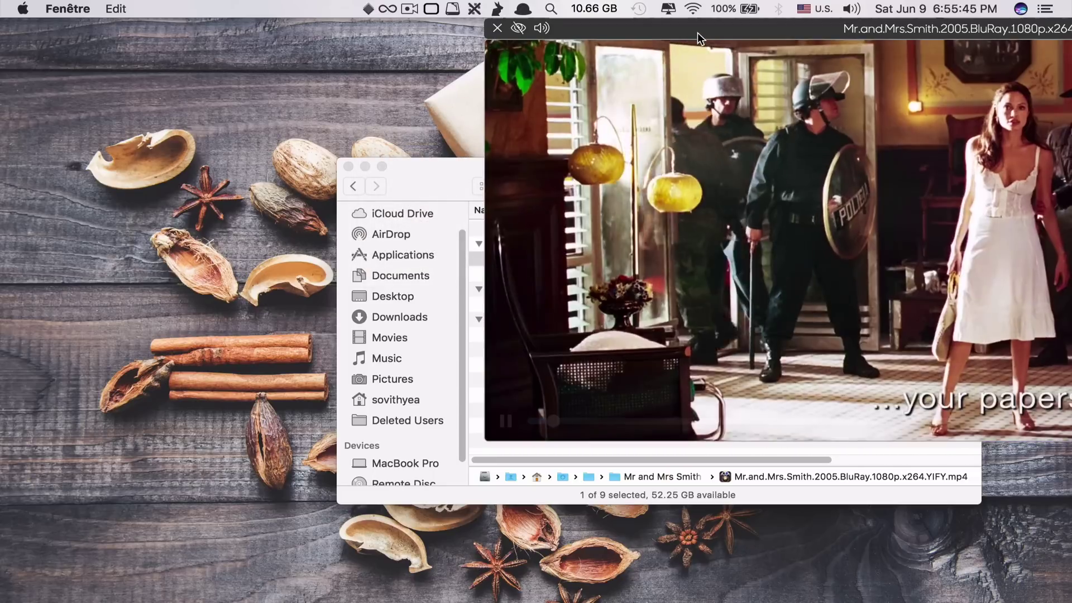
drag(698, 32, 288, 29)
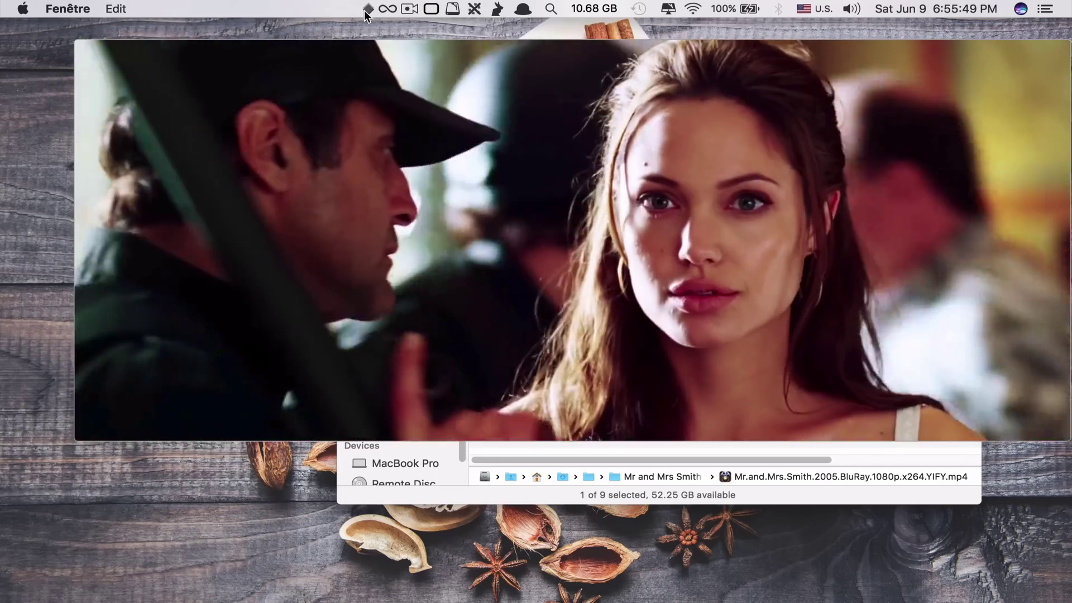
click(367, 9)
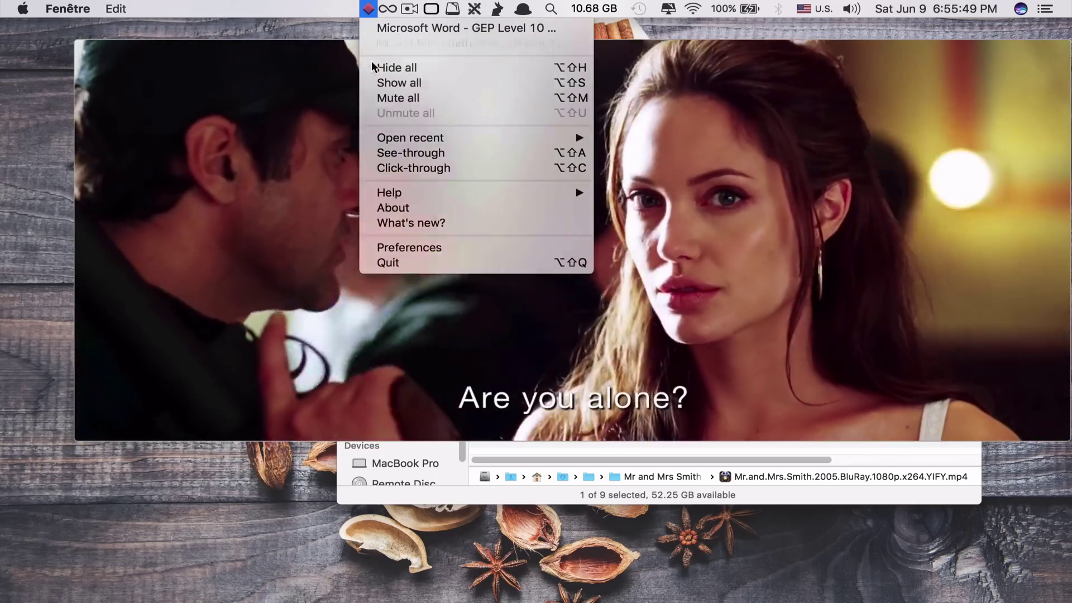
click(420, 153)
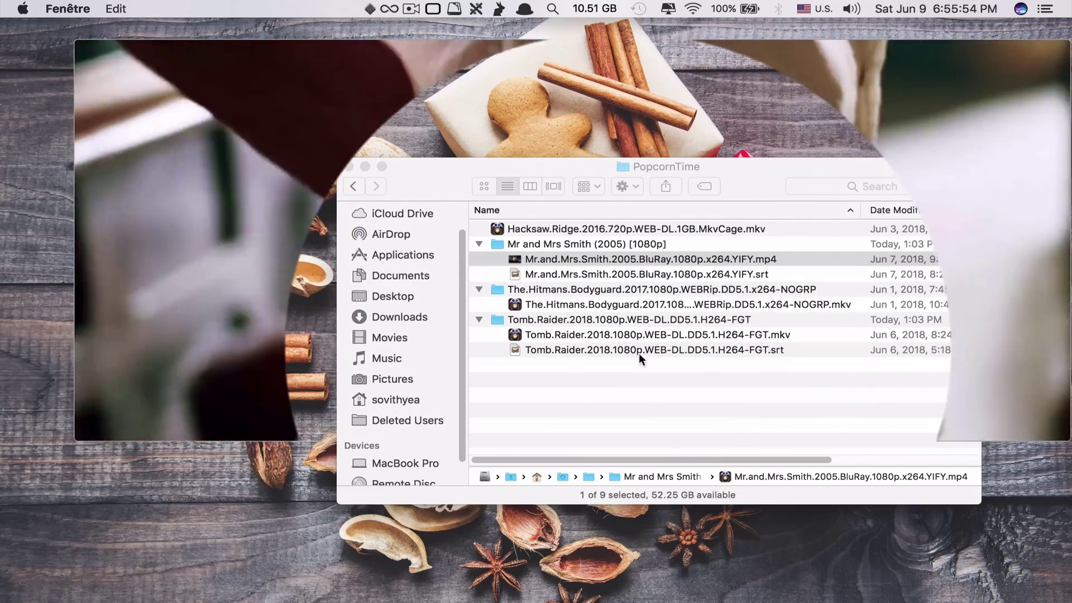
Select movie folders in the Finder list through the see-through mask and open Safari behind the floating video
click(665, 326)
click(659, 319)
click(633, 288)
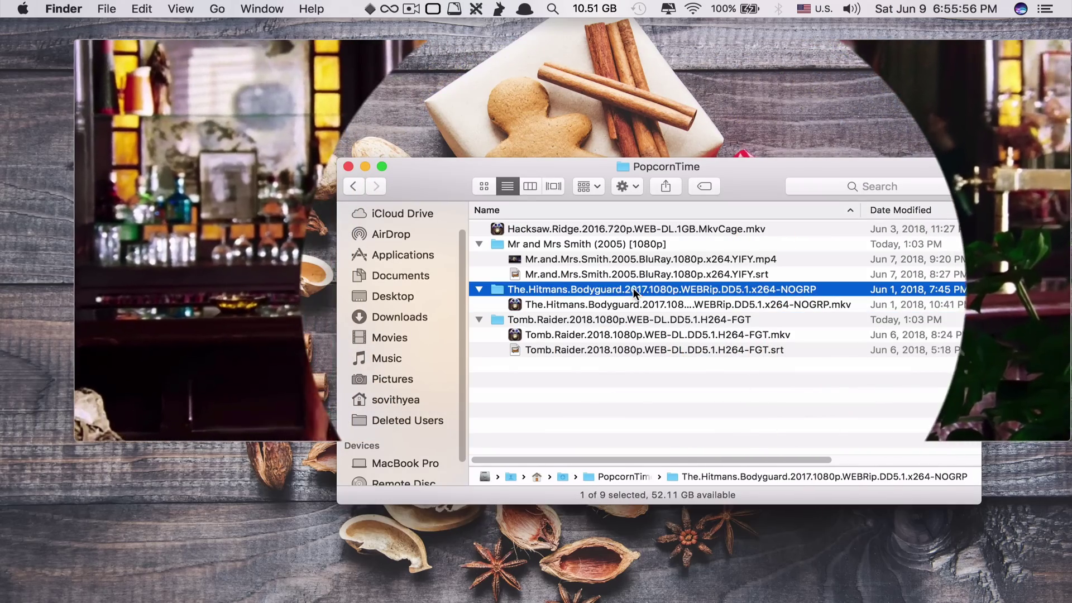
click(614, 248)
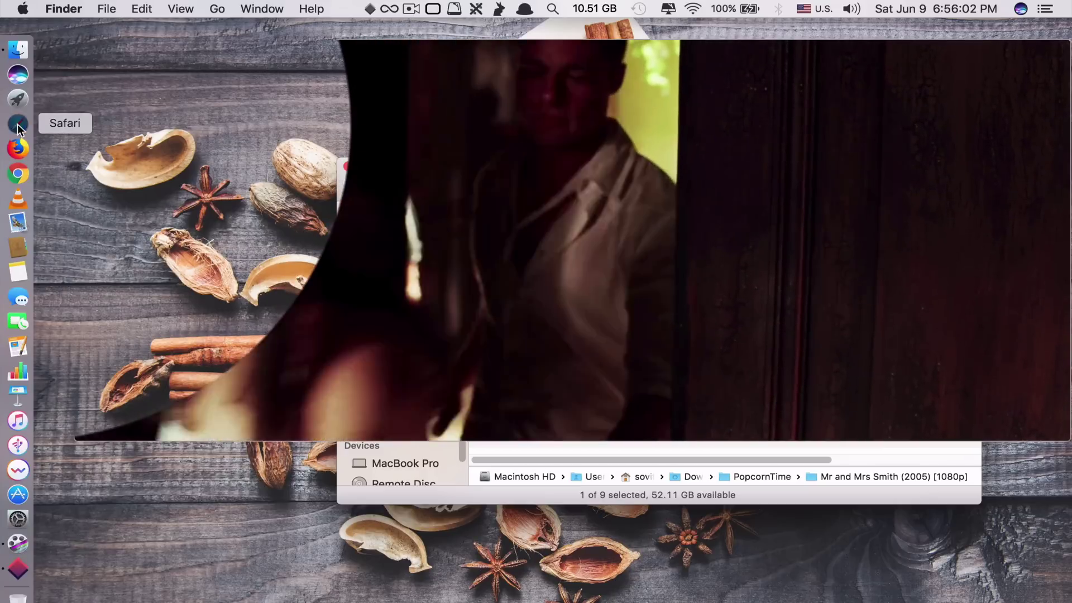
click(18, 124)
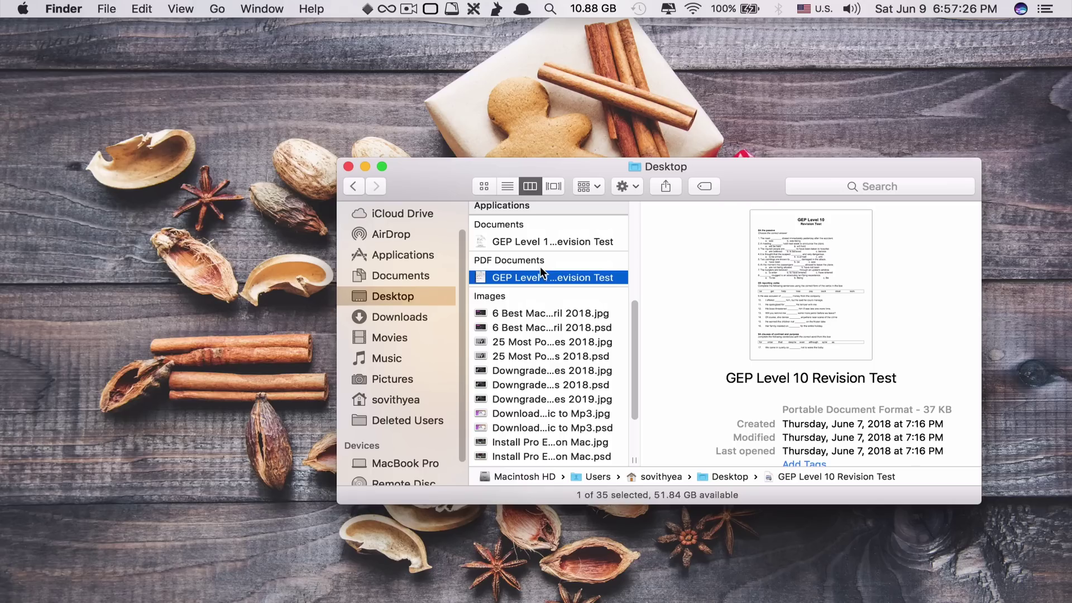
Open the GEP Level 10 Revision Test PDF from the Desktop in a Fenêtre floating window and launch Microsoft Word behind it
drag(506, 282, 363, 11)
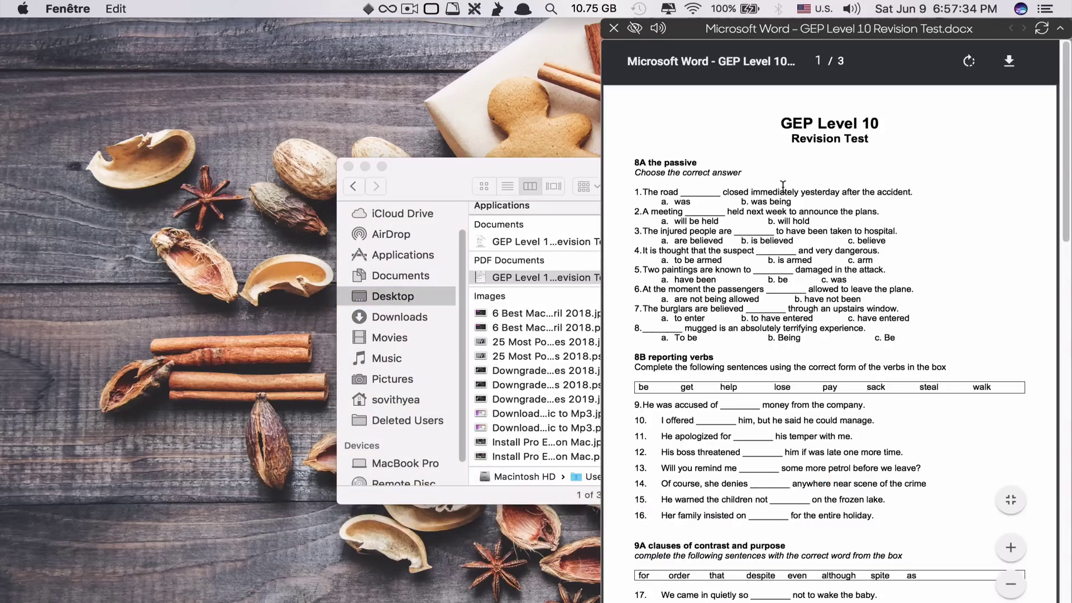
mouse_move(8, 277)
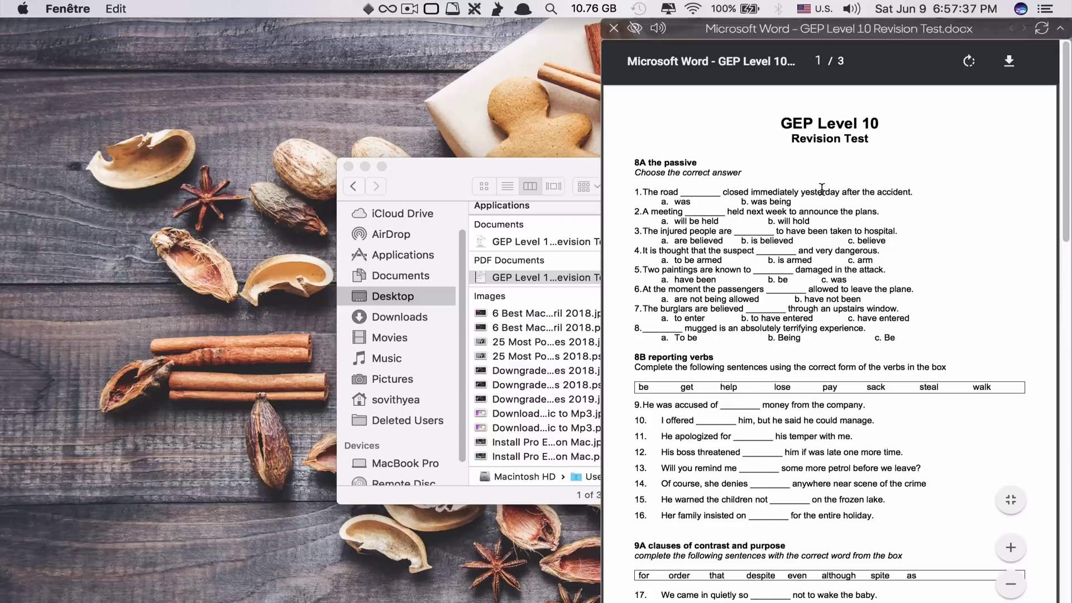
key(super+space)
text(word)
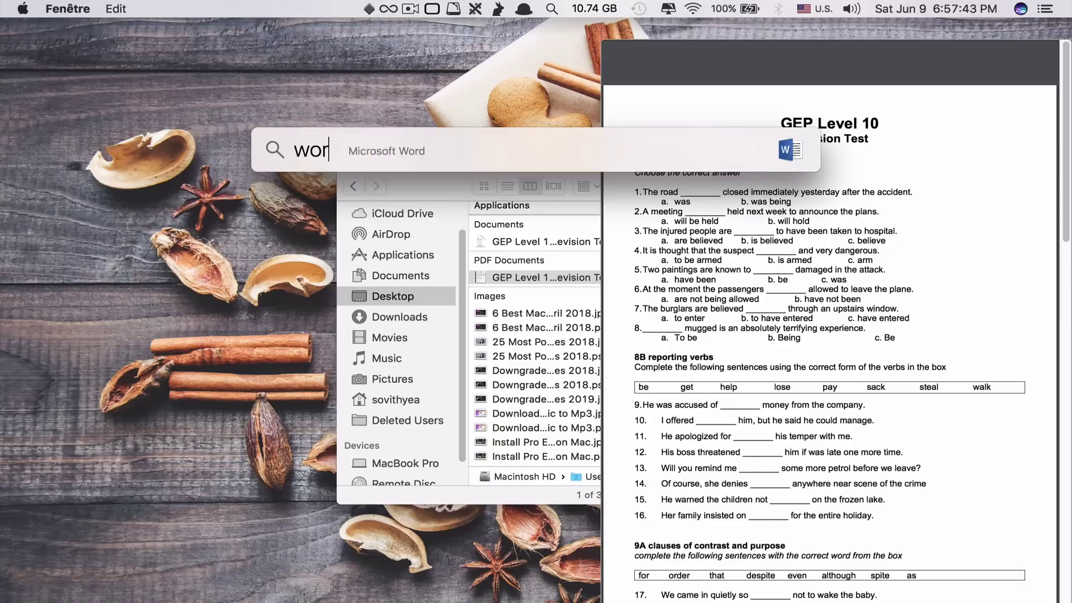
key(Return)
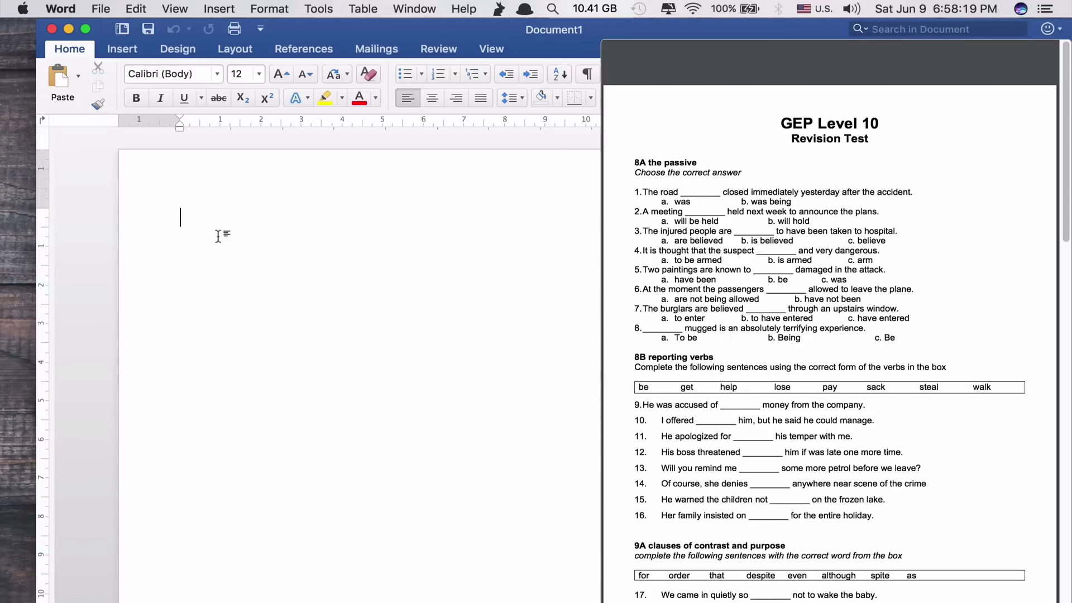
Enter a line of random filler text in the blank Word document beside the floating PDF
text(dfgdssadffadsfsd fads afg sdga sfaw ef adsf asdf sdaf adsf sda sadf sdaf sdf sdaf sadf sd afas df sdf asdf asdf sdaf sda f)
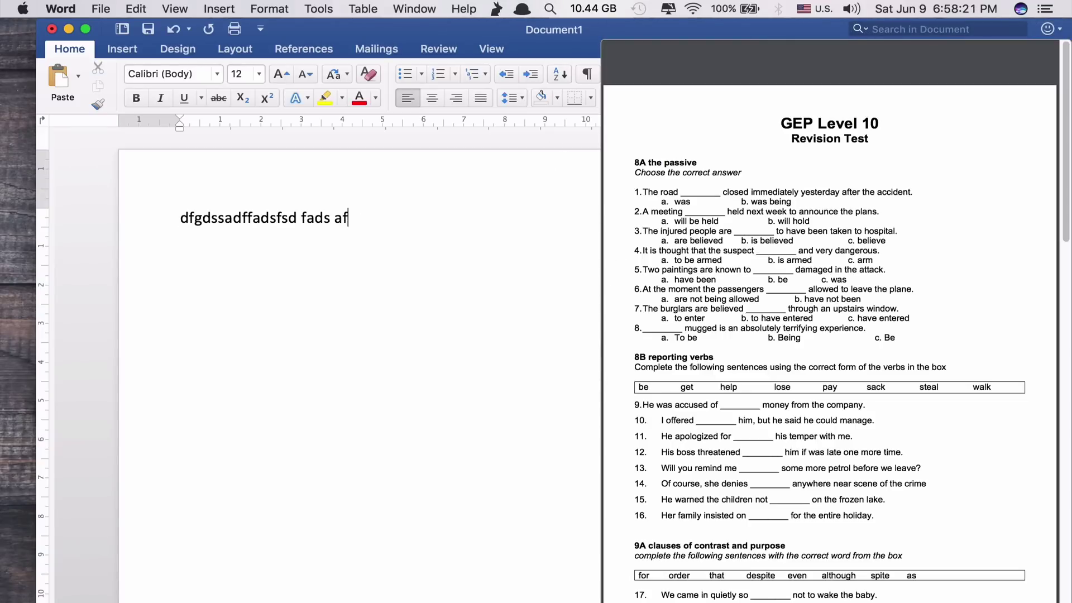
text(ds fsd)
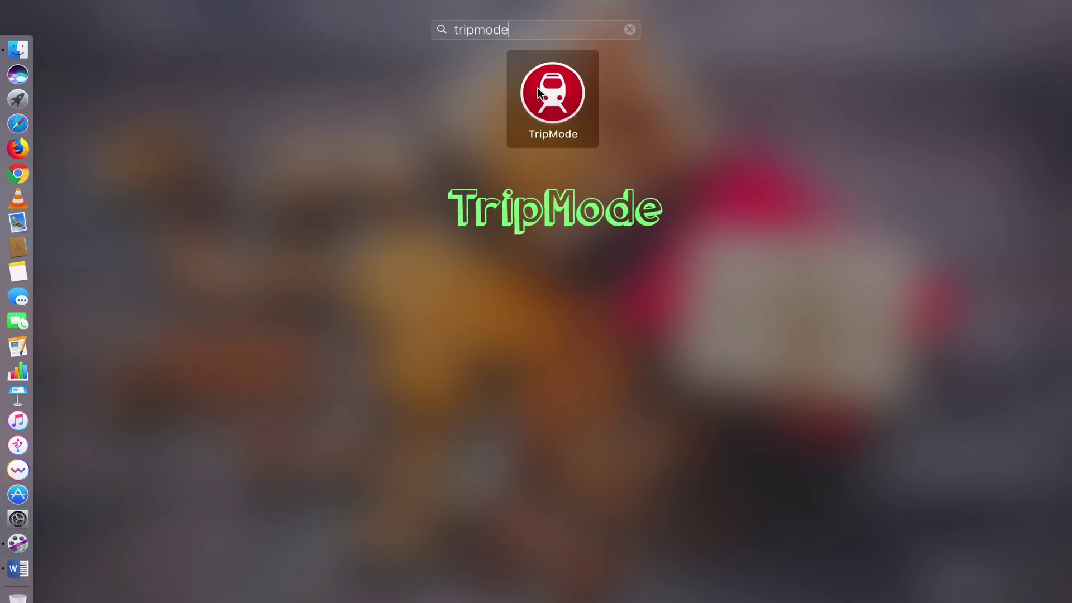
Launch TripMode and show its list of apps with internet access
click(538, 88)
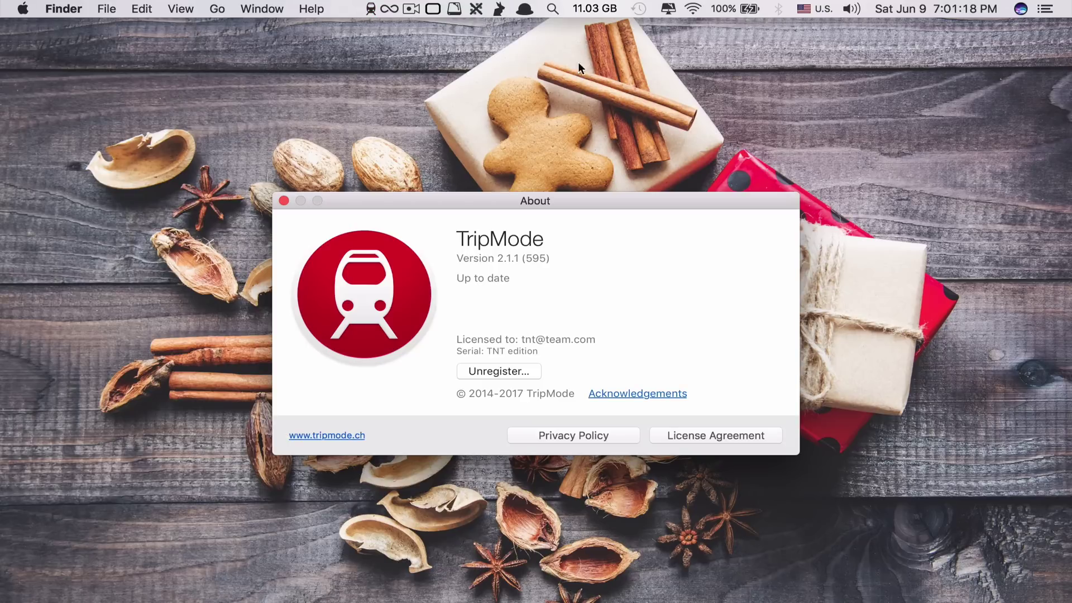
click(690, 10)
click(370, 9)
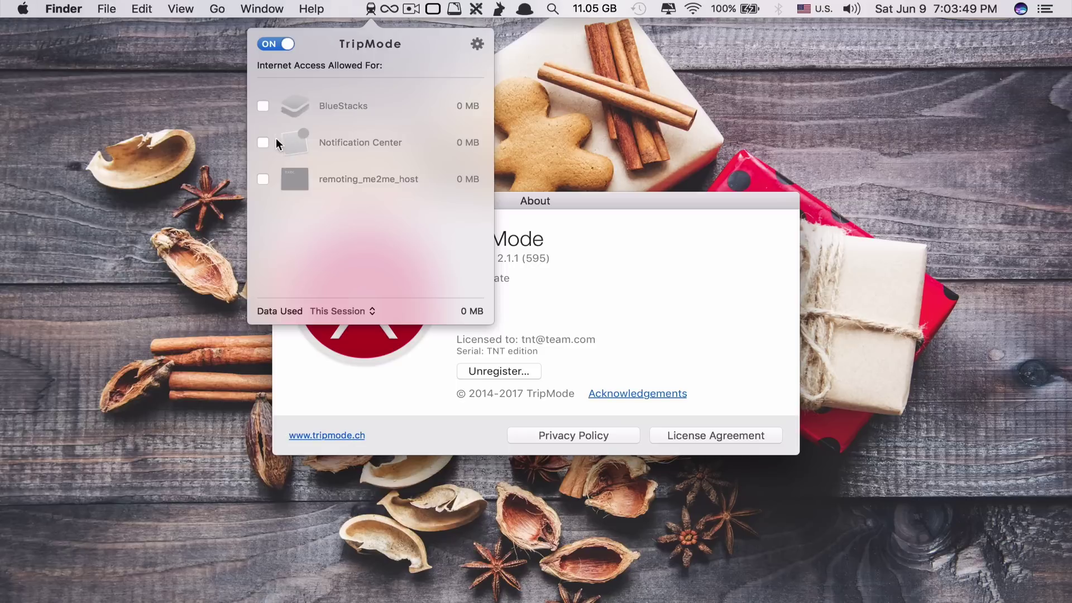
Allow internet access for BlueStacks in TripMode and block it again
click(263, 106)
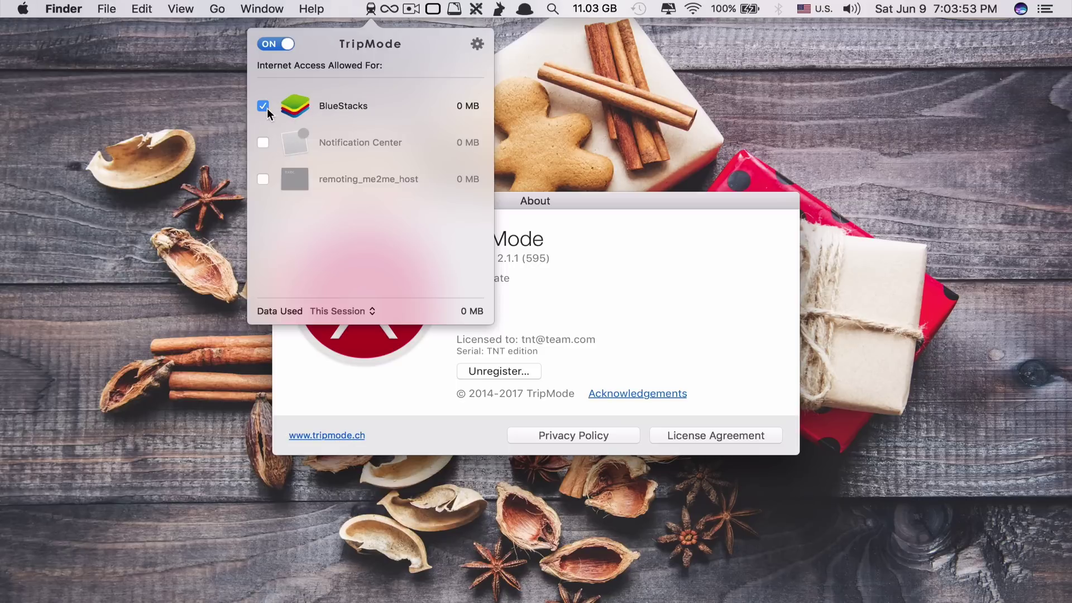
click(263, 107)
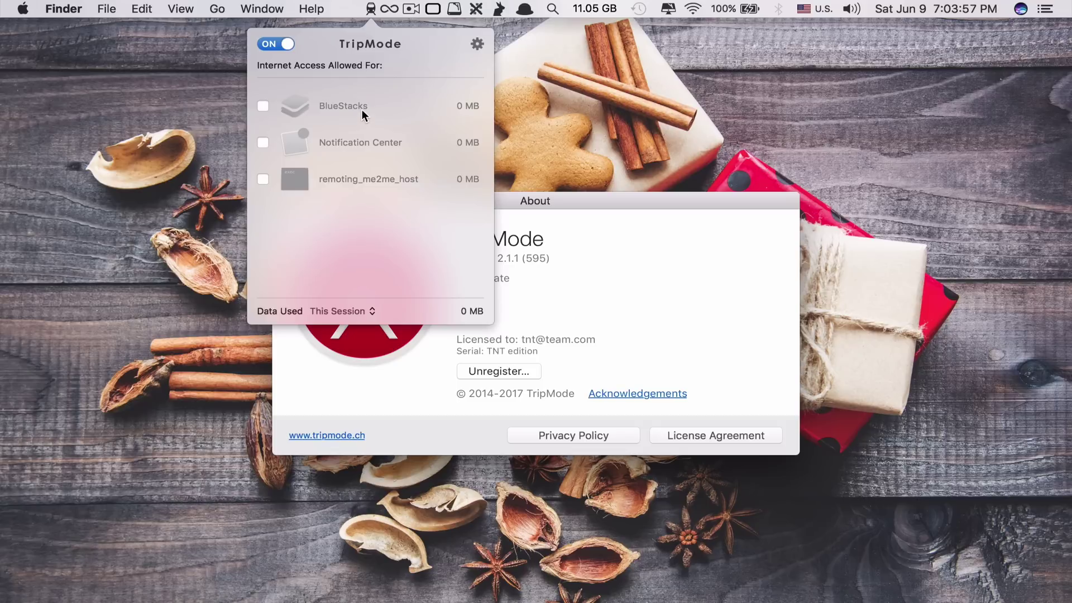
Open the App Store and block its internet access in TripMode
click(19, 494)
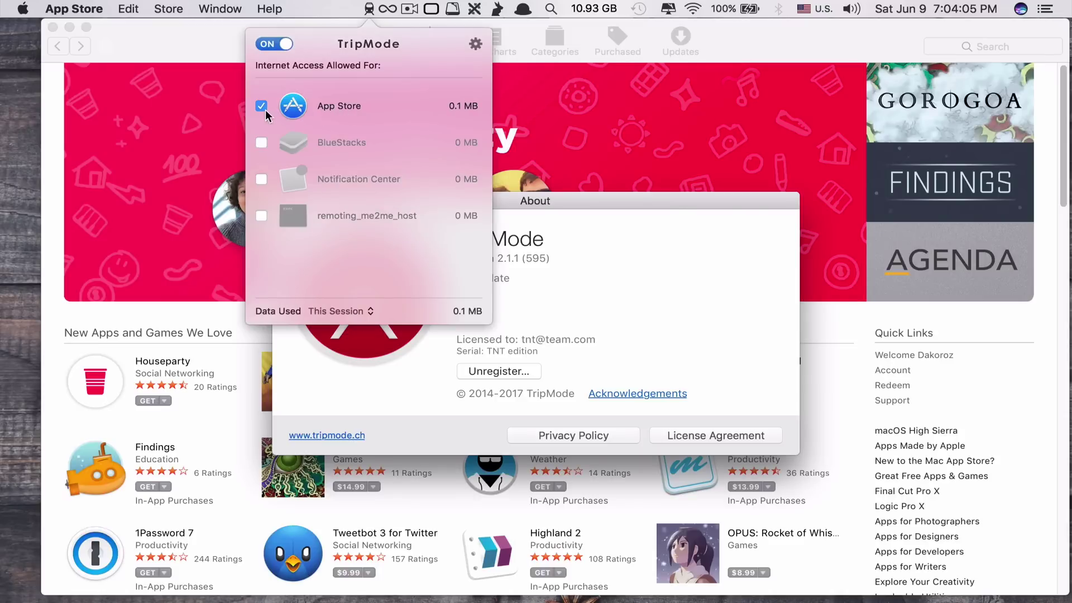
click(262, 106)
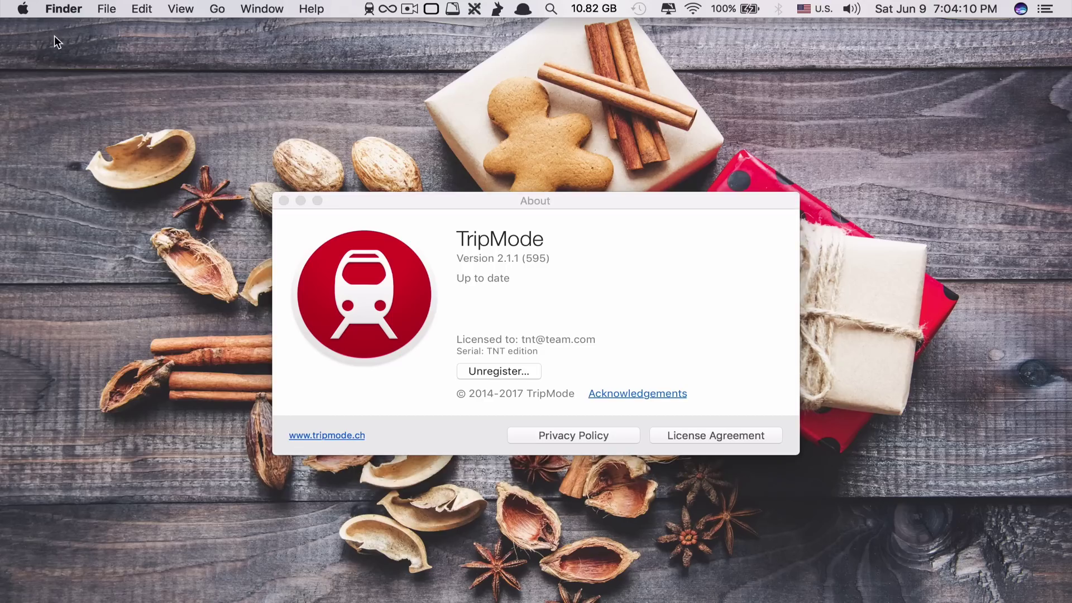
Reopen the App Store to test the blocked connection, and quit it
click(19, 493)
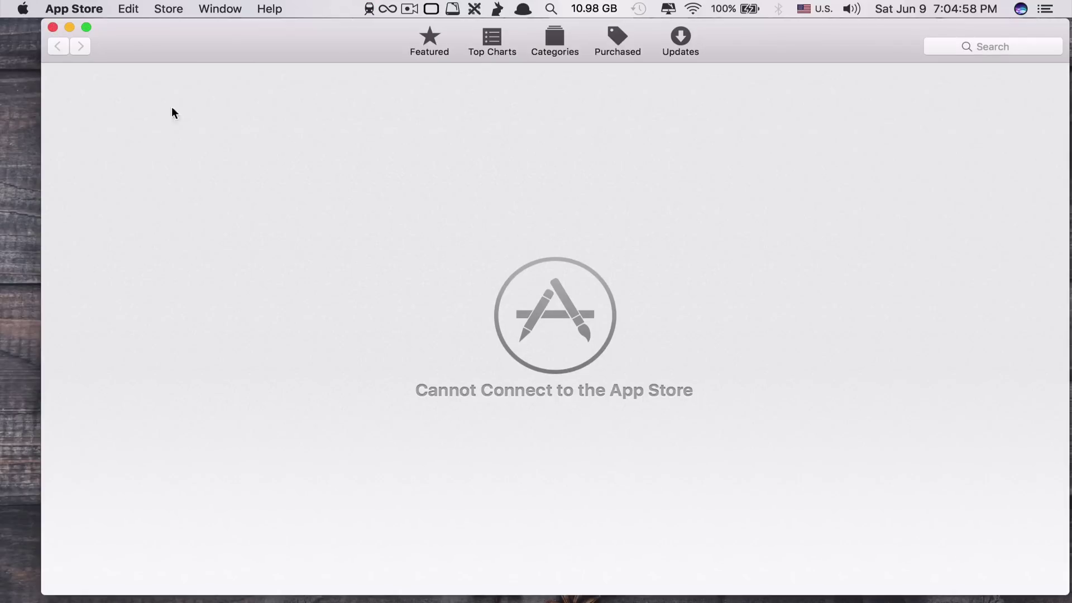
click(73, 8)
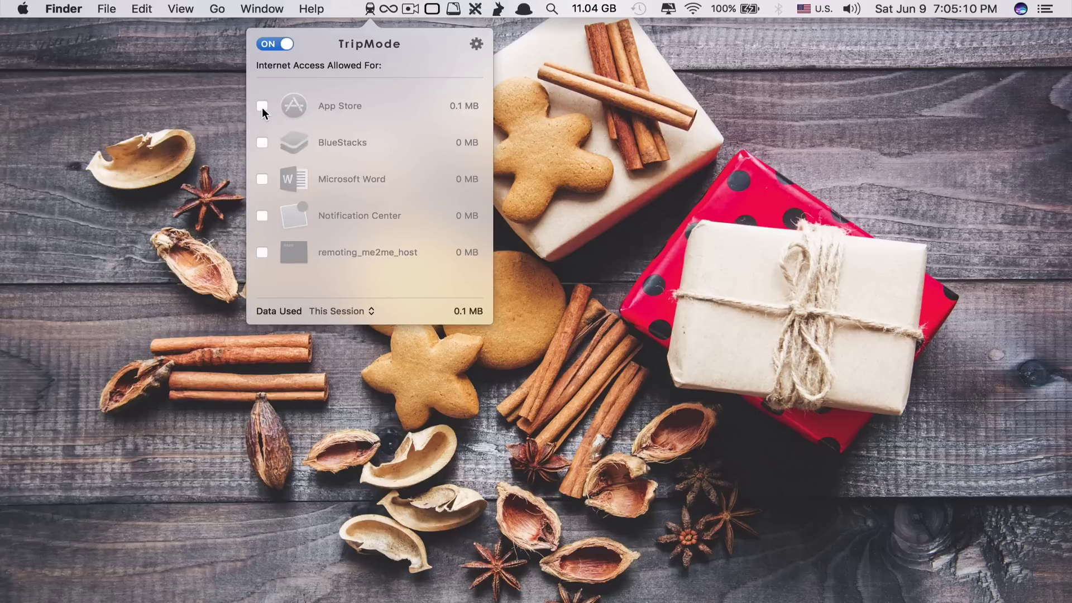
Allow internet access for the App Store in TripMode and block it for Safari
click(263, 107)
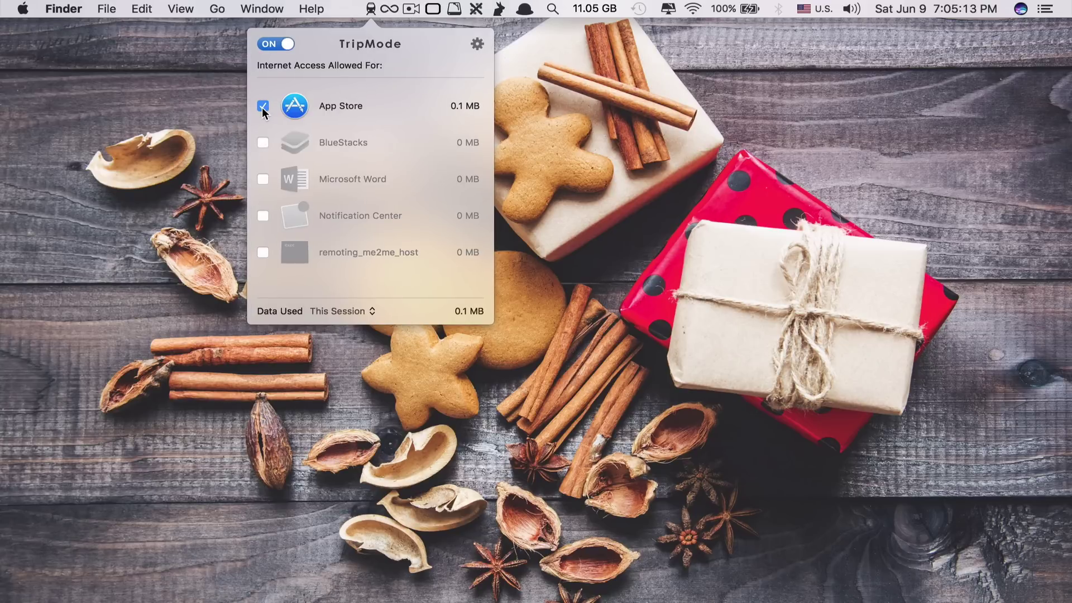
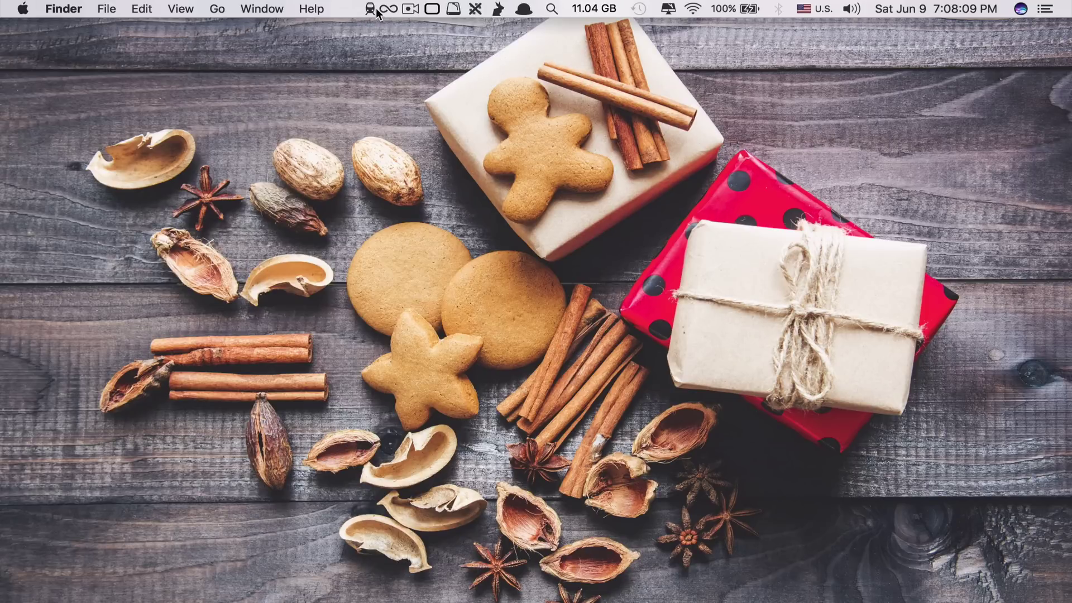
click(369, 8)
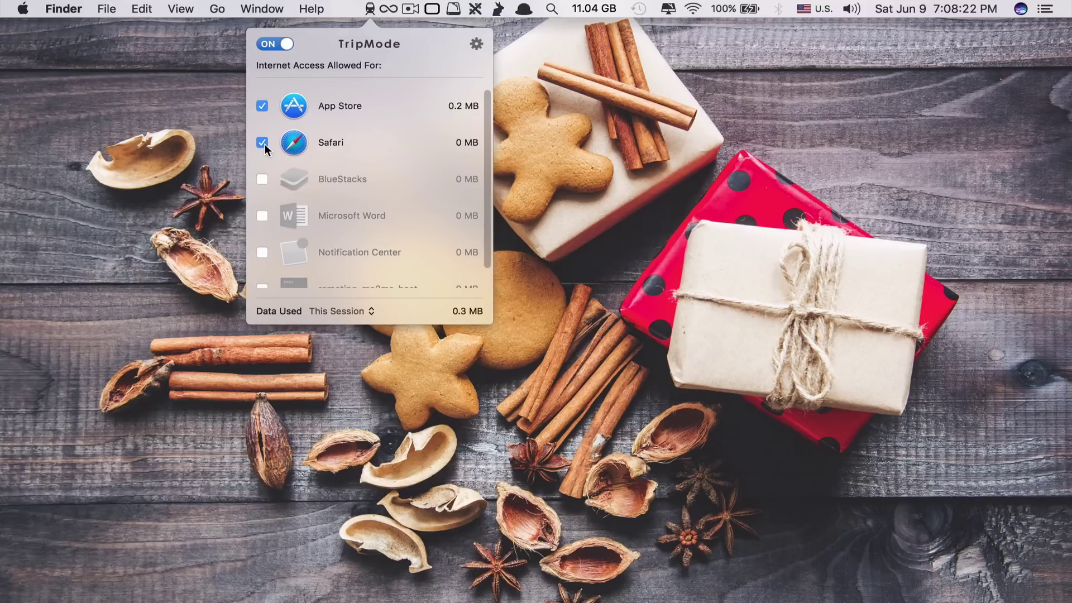
click(261, 143)
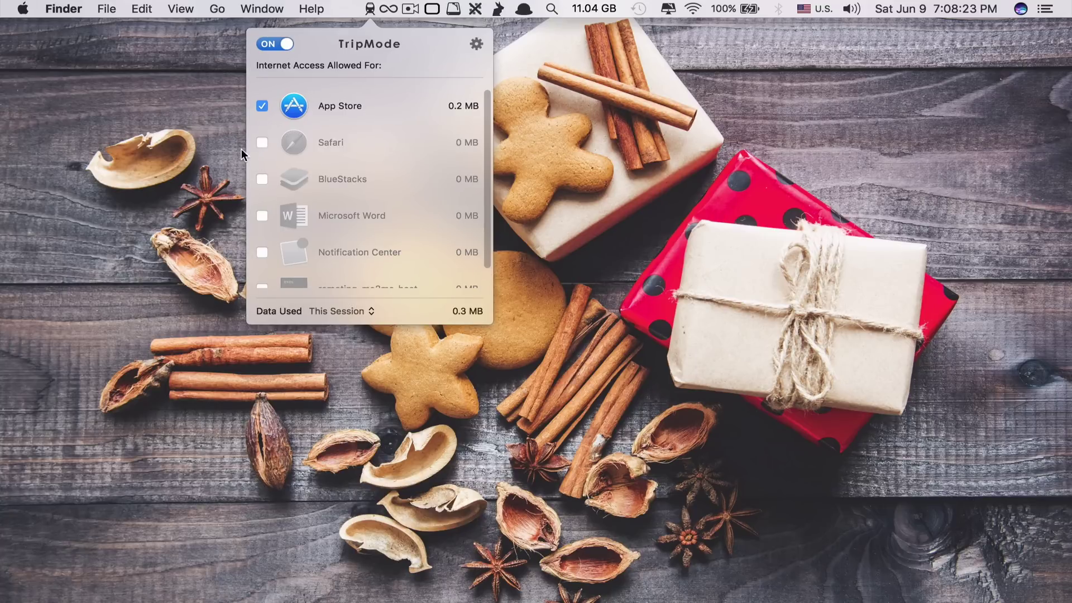
Close the TripMode list and launch Safari to test its blocked internet access
click(239, 145)
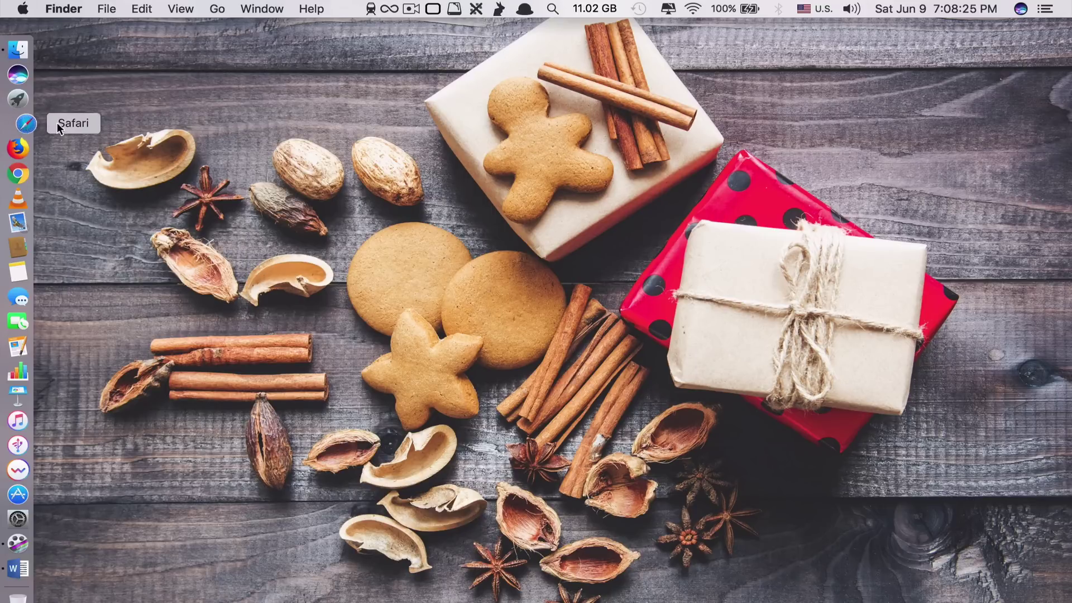
click(15, 119)
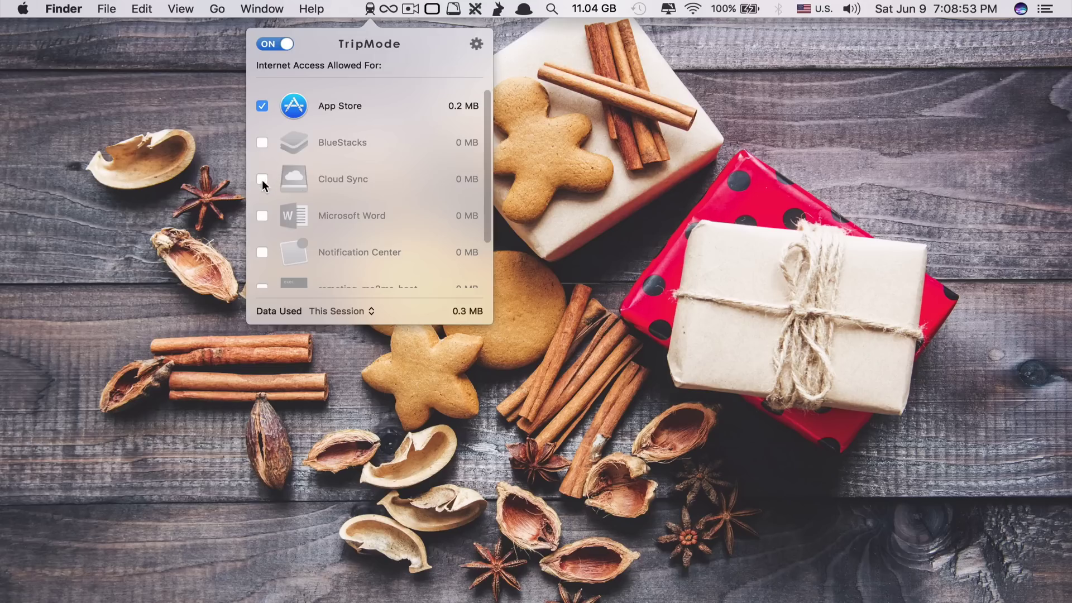
Allow internet access for Safari in TripMode, and relaunch Safari to test the connection
scroll(259, 234, down, 3)
click(261, 270)
click(144, 189)
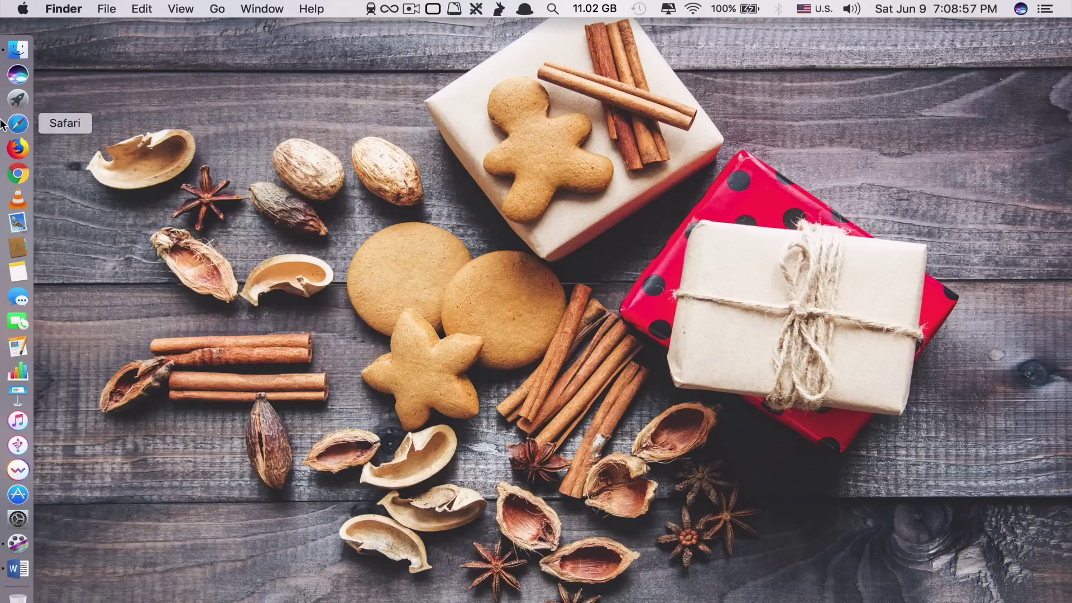
click(9, 124)
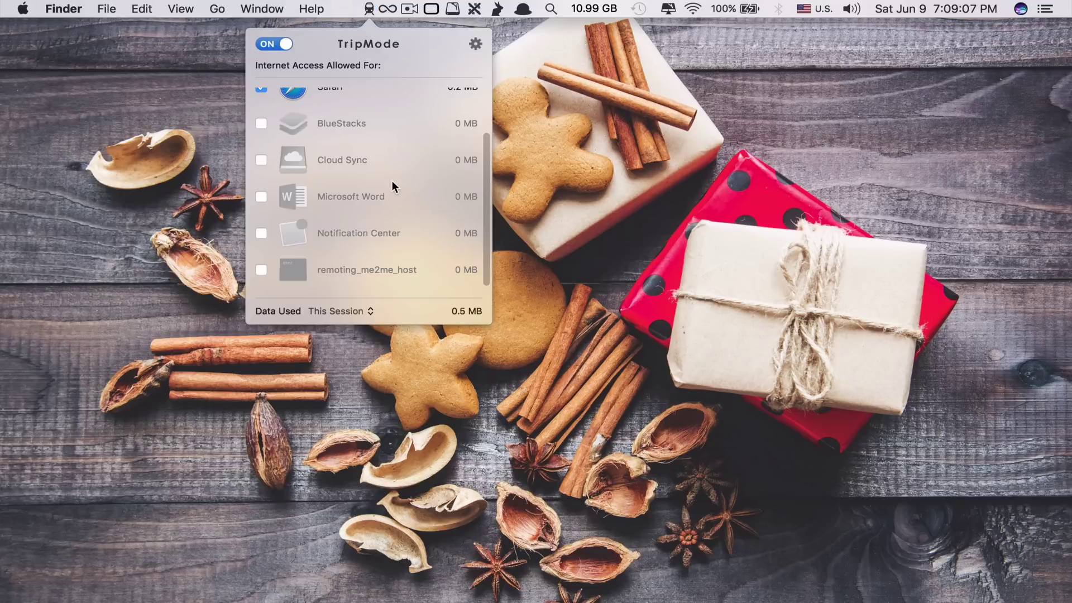
scroll(392, 186, up, 2)
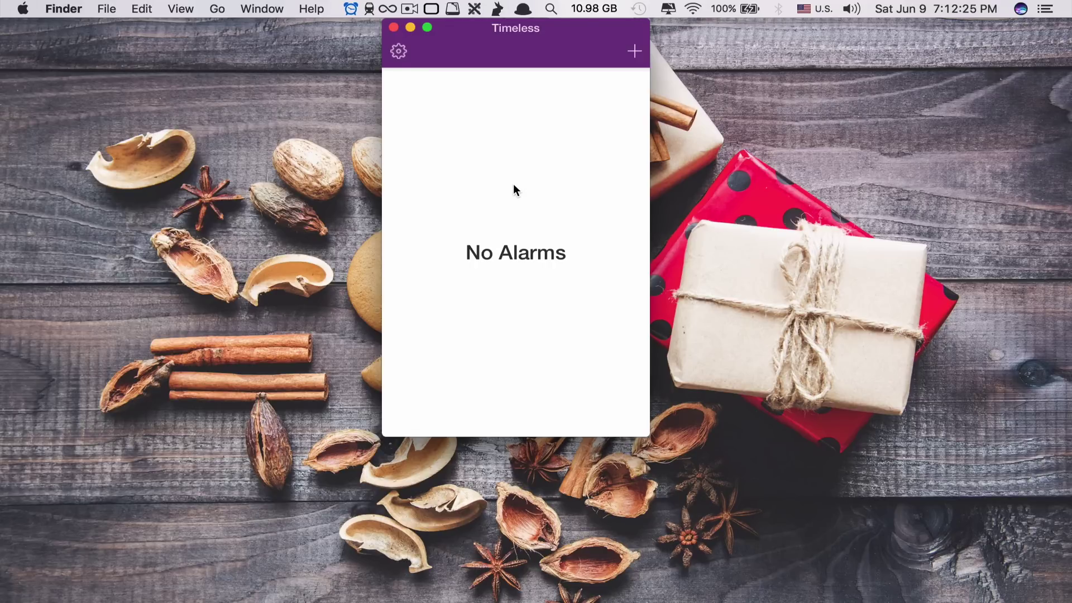
Add a new alarm in Timeless and set it to repeat every day from Sunday to Saturday
click(396, 52)
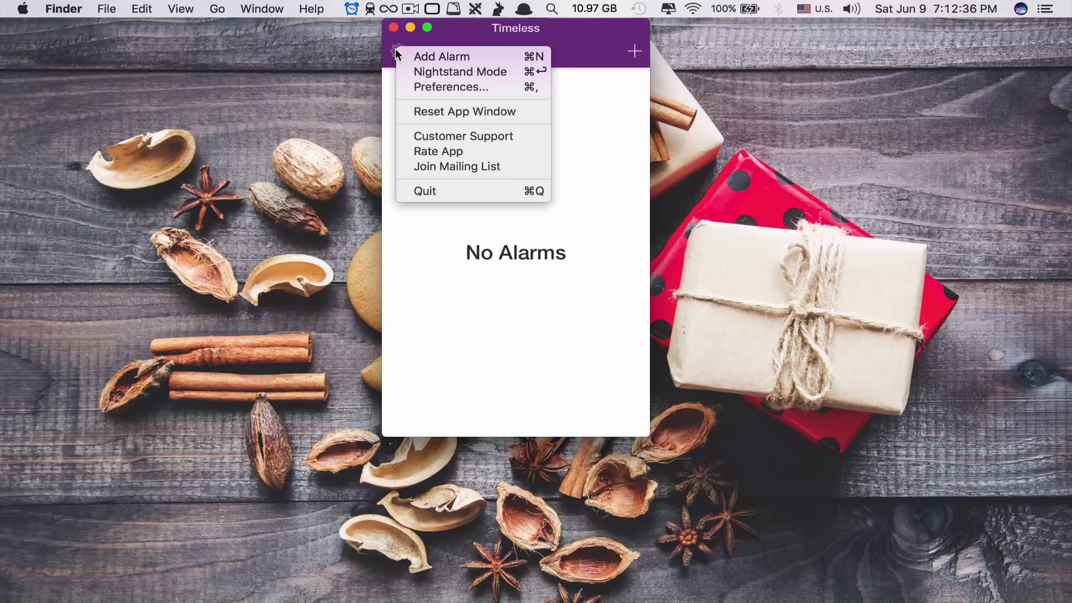
click(507, 54)
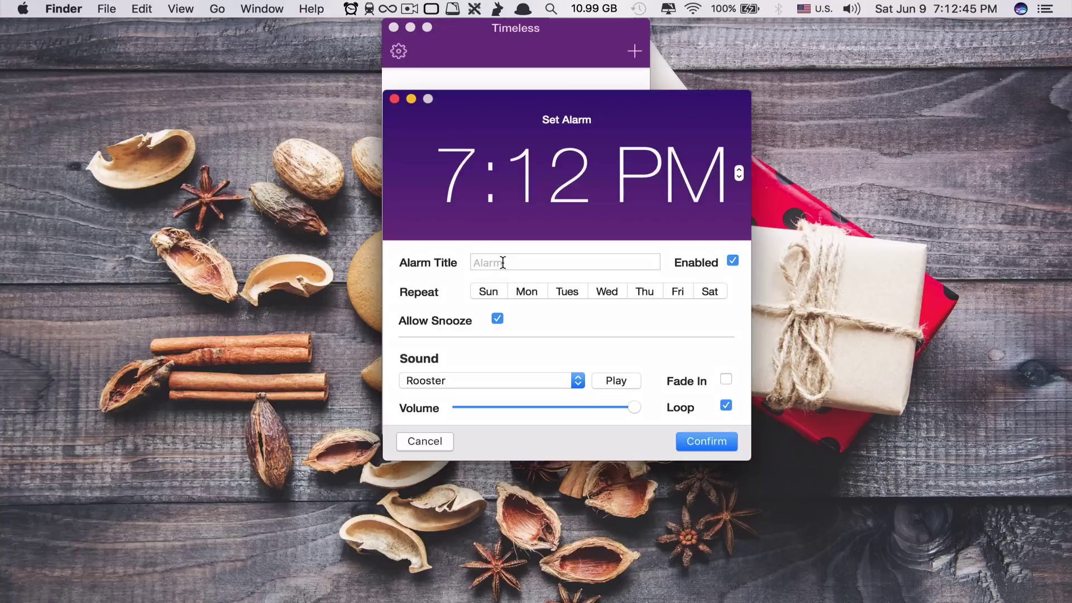
click(494, 292)
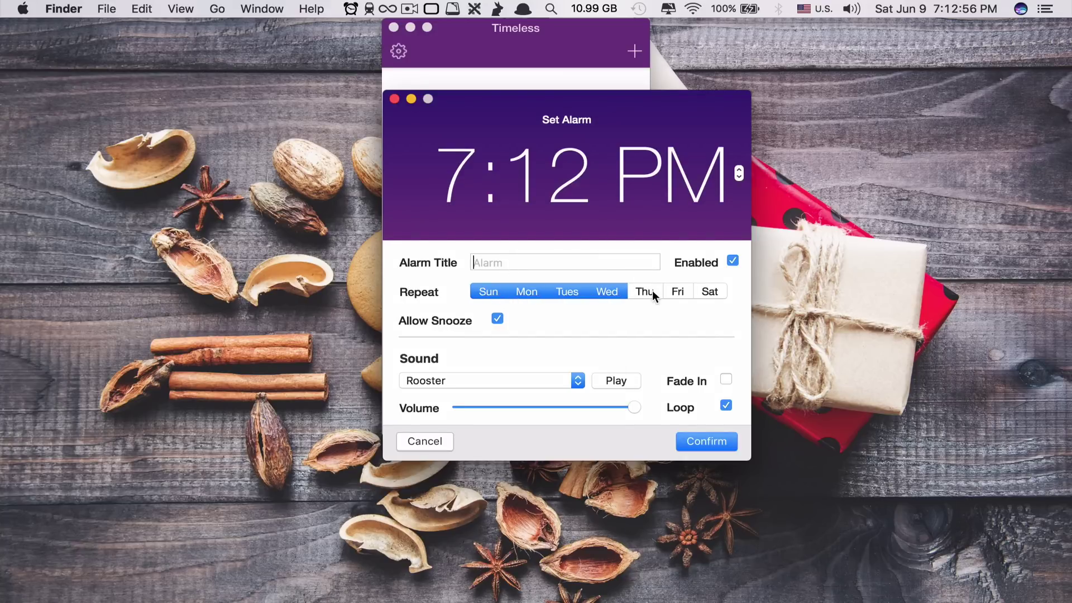
click(652, 291)
click(677, 292)
click(712, 290)
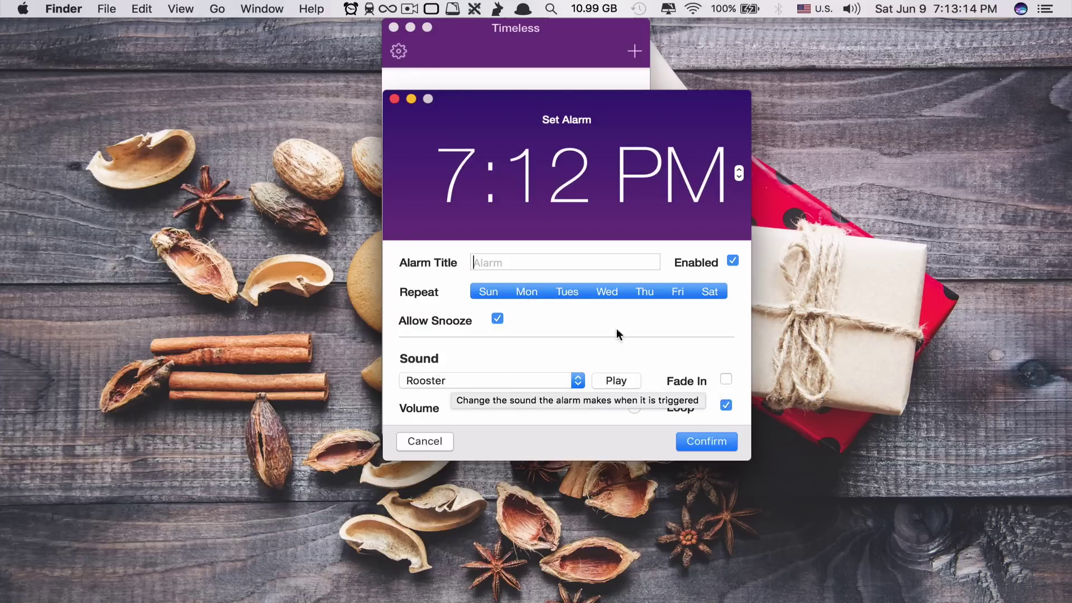
Lower the alarm volume to about half and raise it back to full
drag(634, 407, 537, 408)
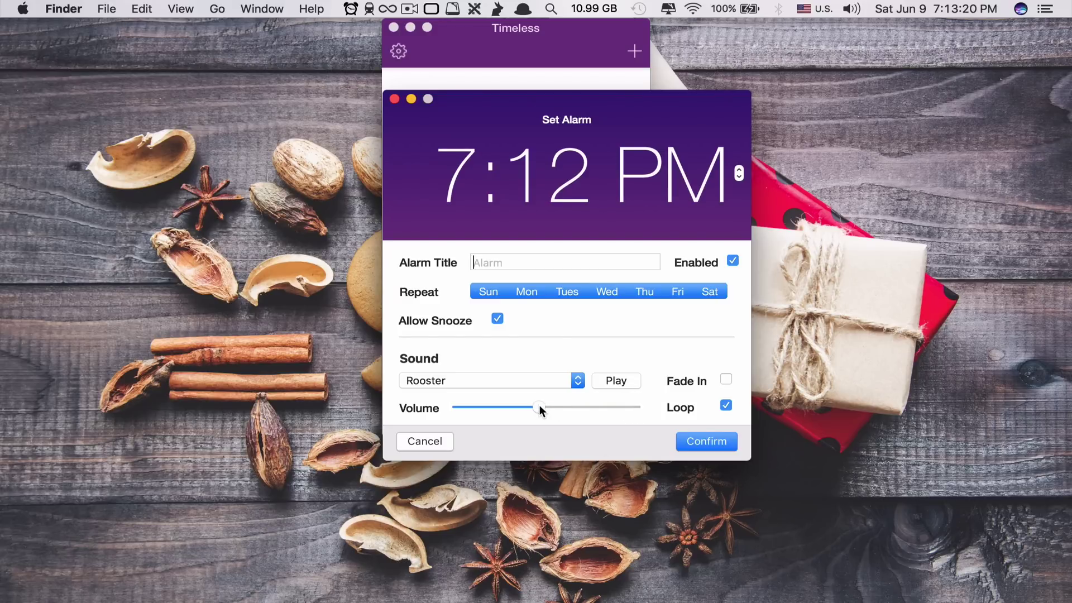
drag(625, 407, 646, 402)
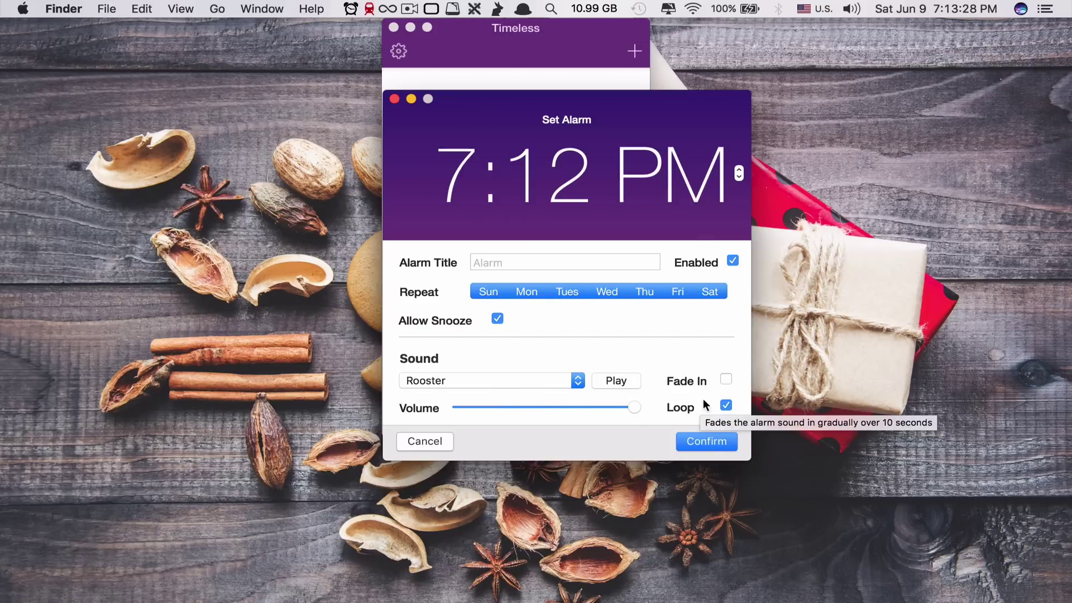
Preview the sounds Alarm Clock 1, Alarm Clock 2, Alarm Clock 3 and Car Alarm, and choose Cow as the alarm sound
click(574, 379)
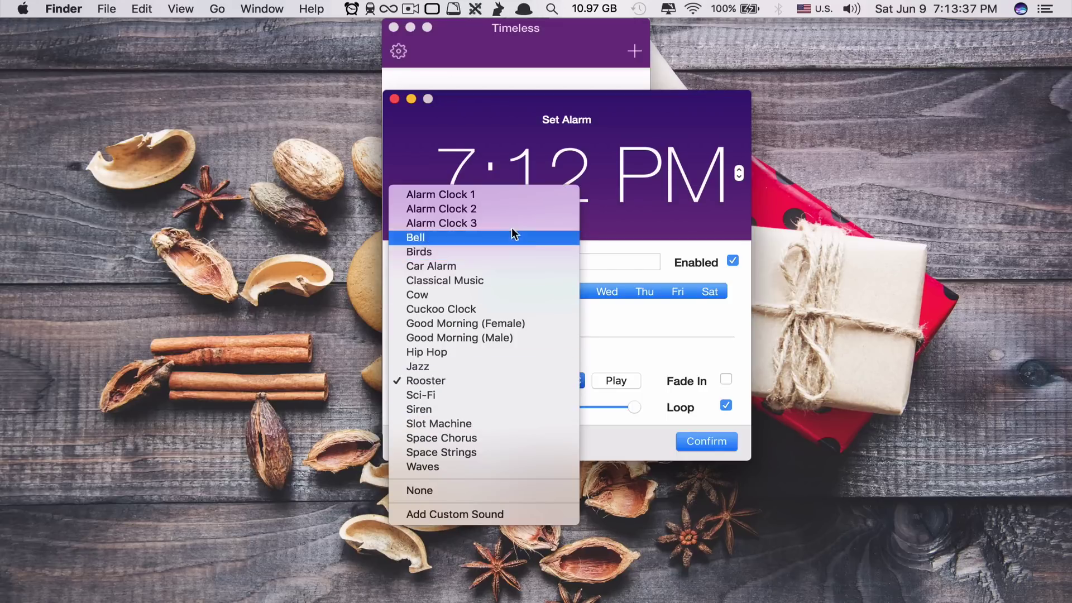
click(505, 195)
click(578, 383)
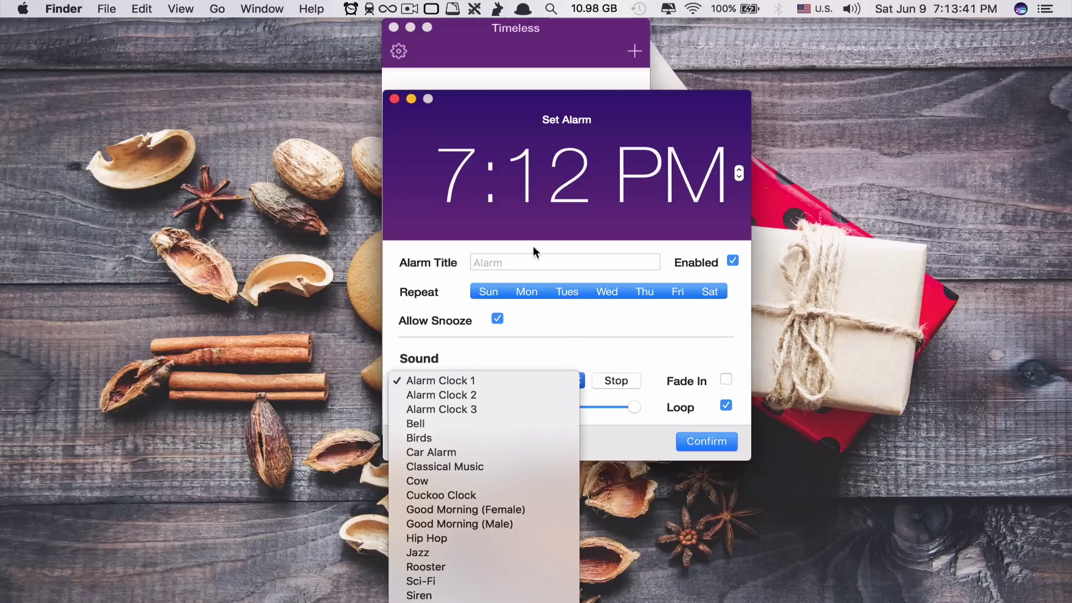
click(505, 394)
click(510, 384)
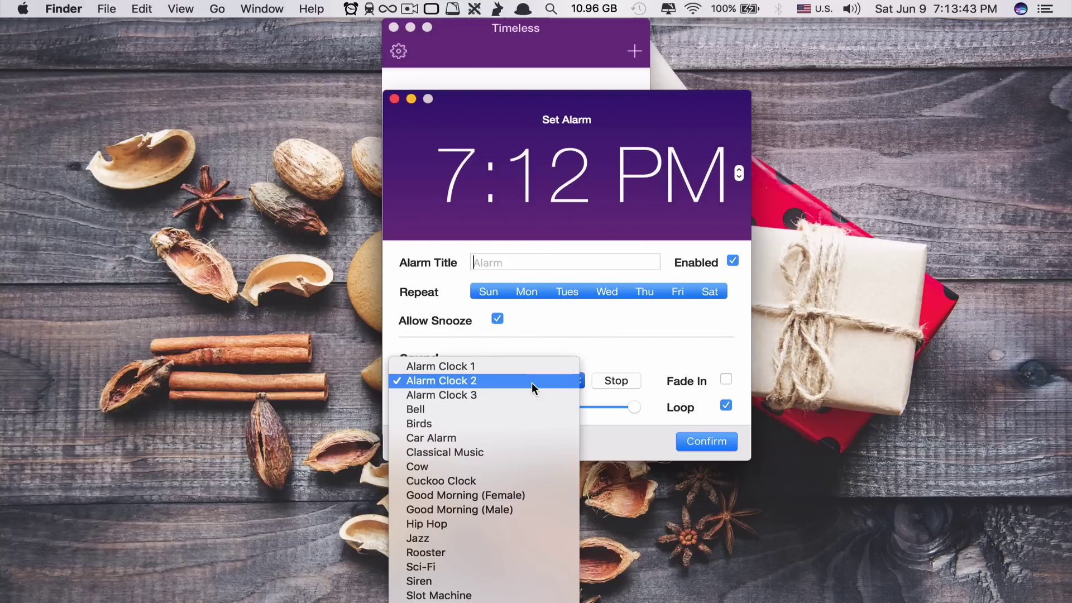
click(516, 392)
click(526, 388)
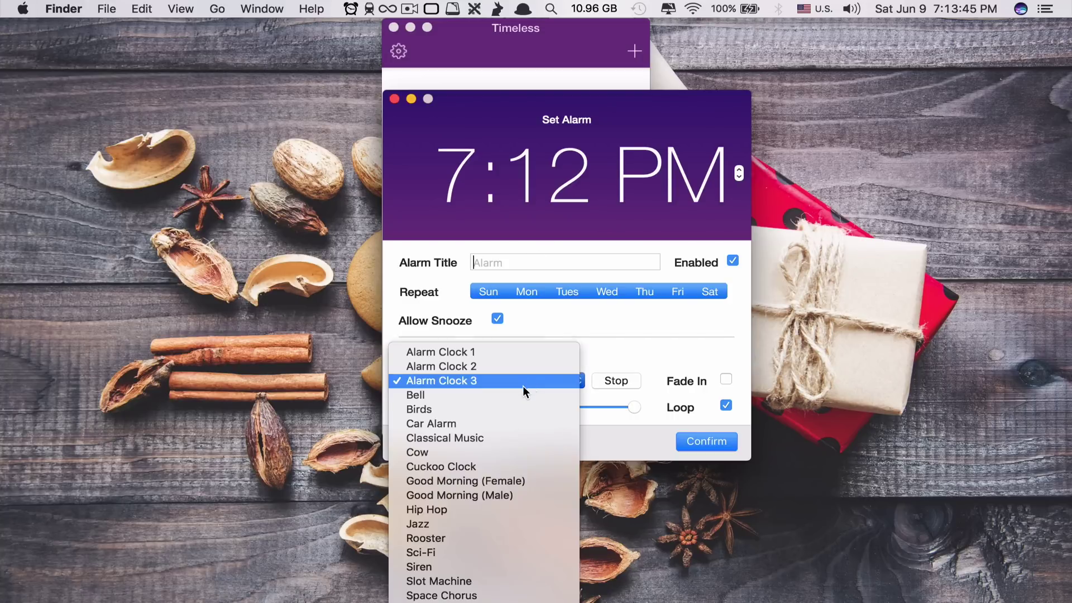
click(479, 423)
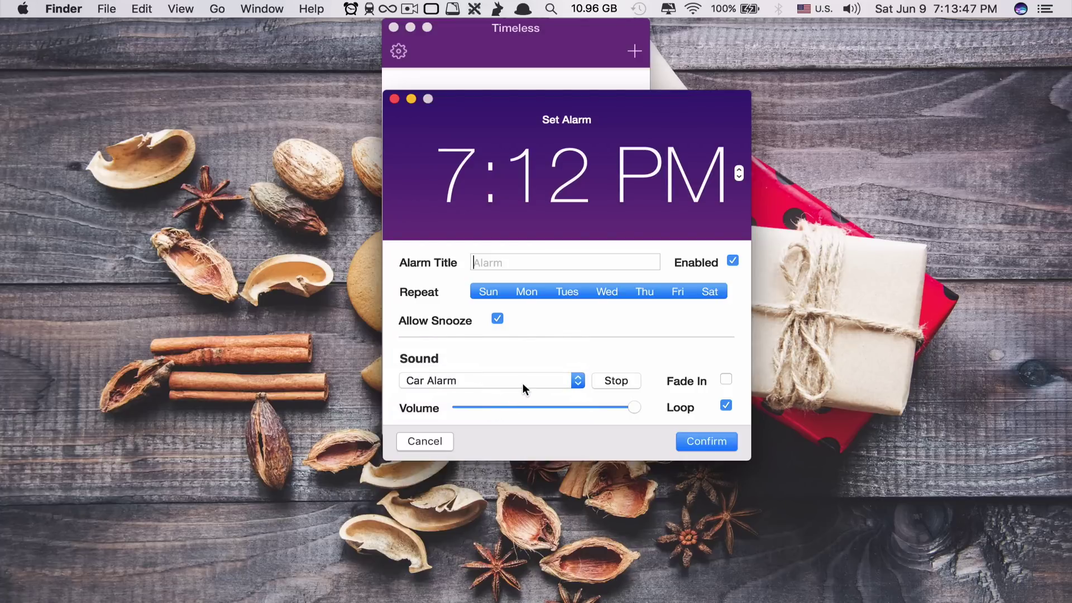
click(527, 380)
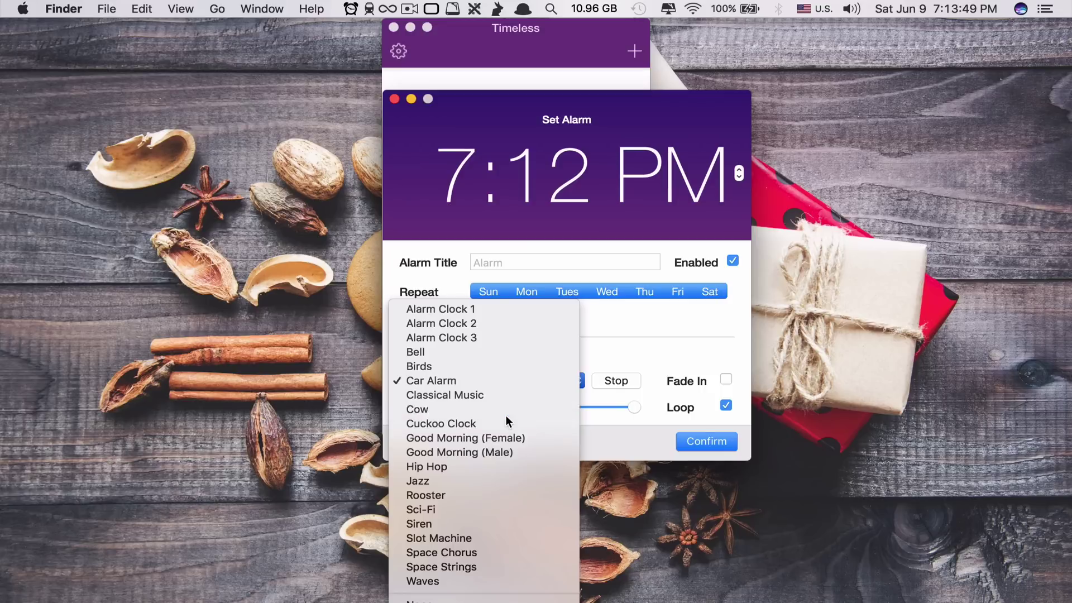
click(506, 414)
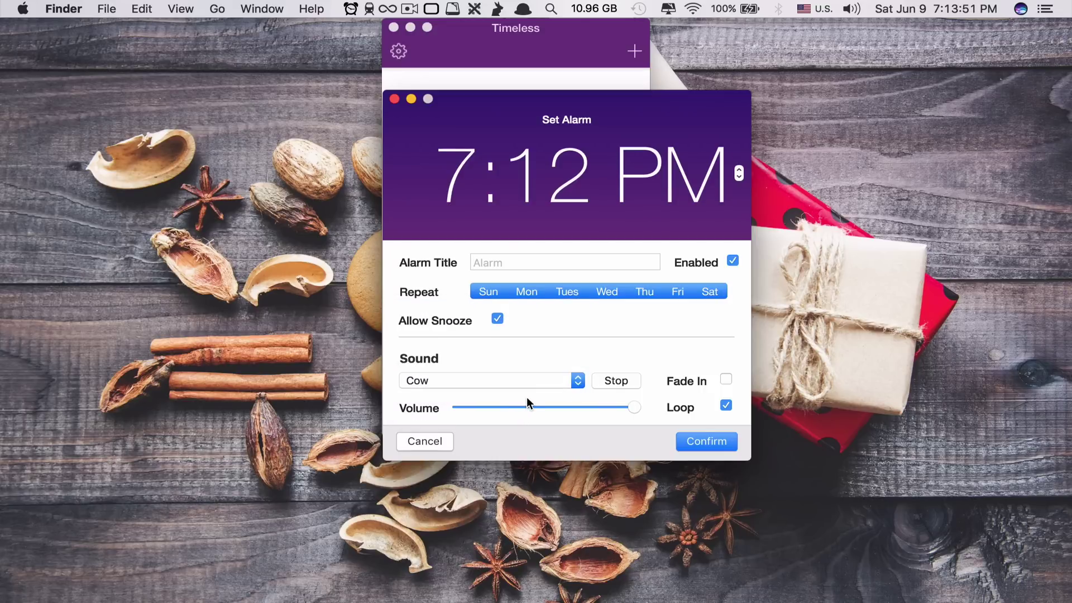
Set the alarm time to 8:08 PM
click(548, 180)
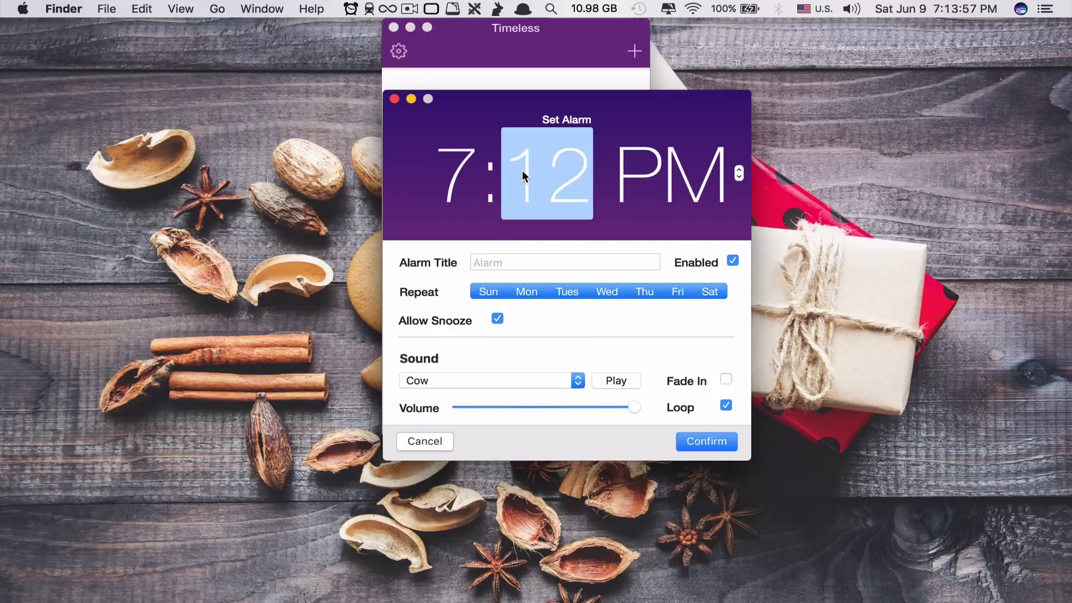
click(466, 172)
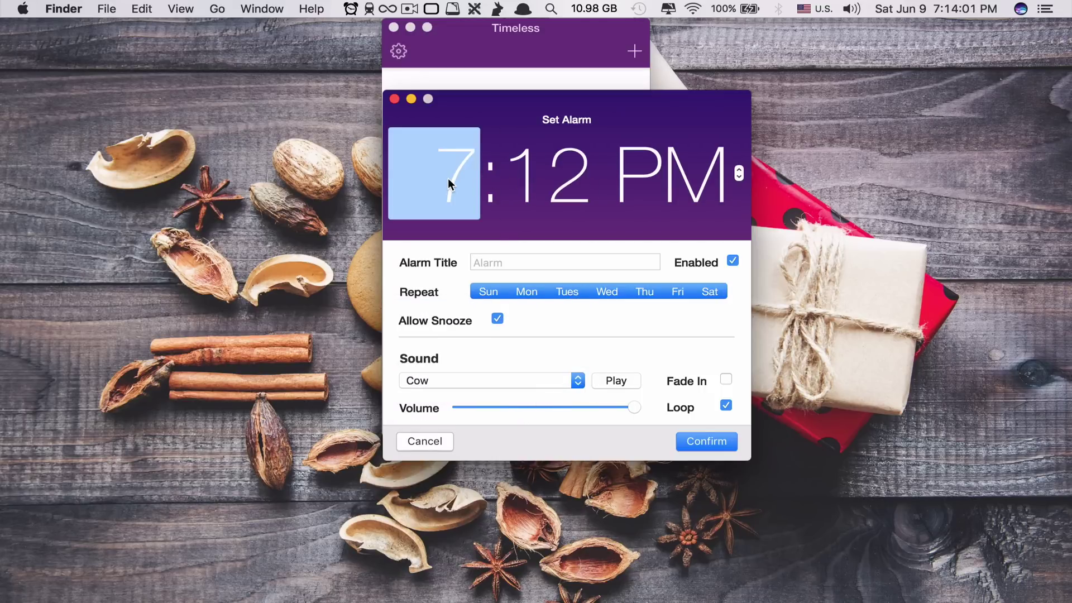
key(Up)
click(536, 169)
click(739, 179)
click(739, 178)
click(739, 179)
click(739, 179)
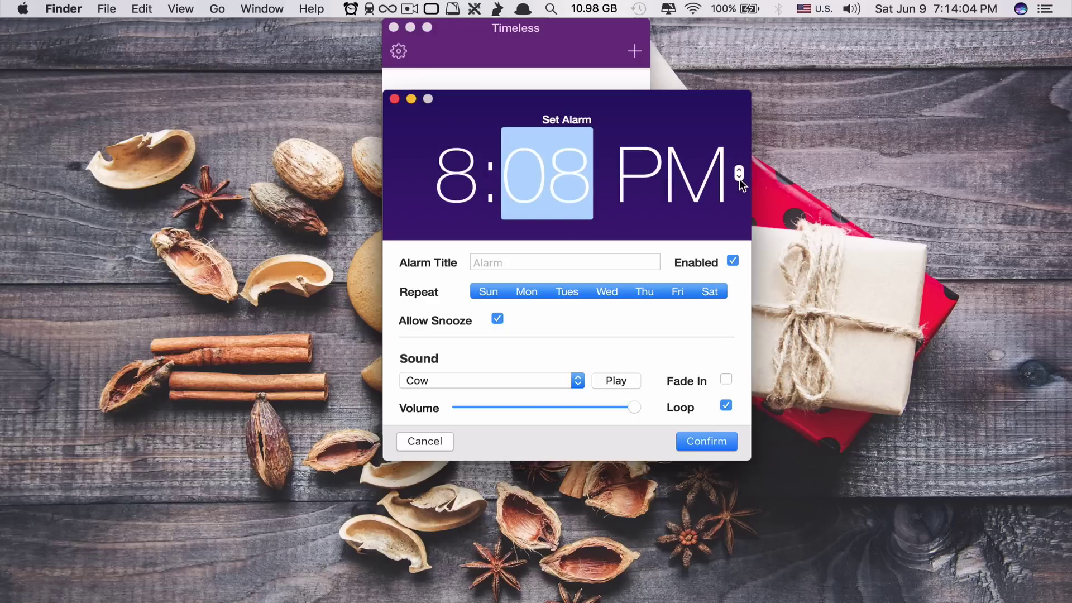
Title the alarm "Tested" and save it
key(Tab)
text(Tested)
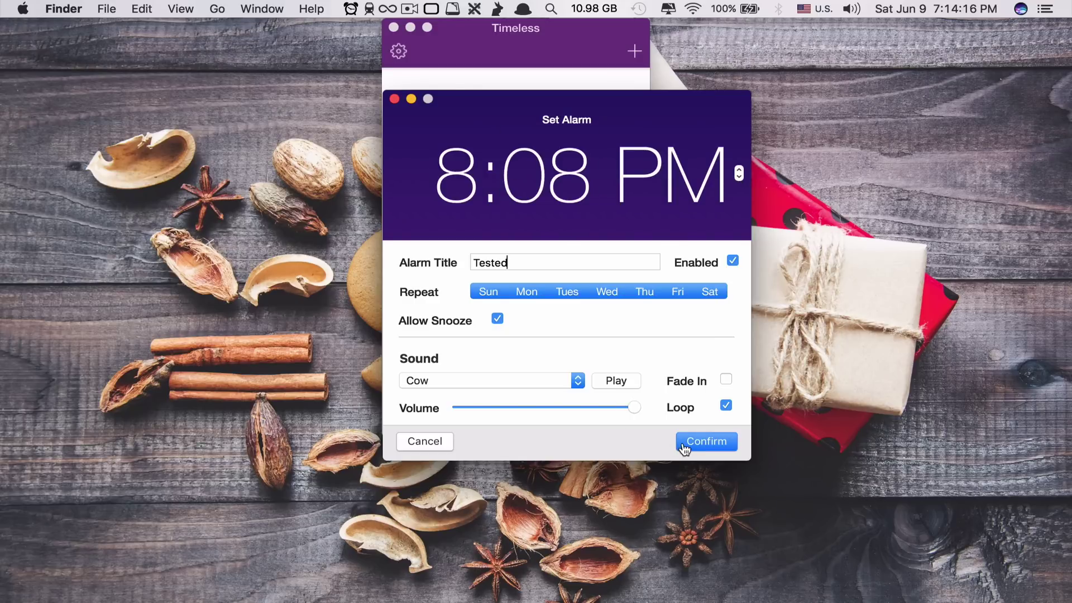
click(684, 443)
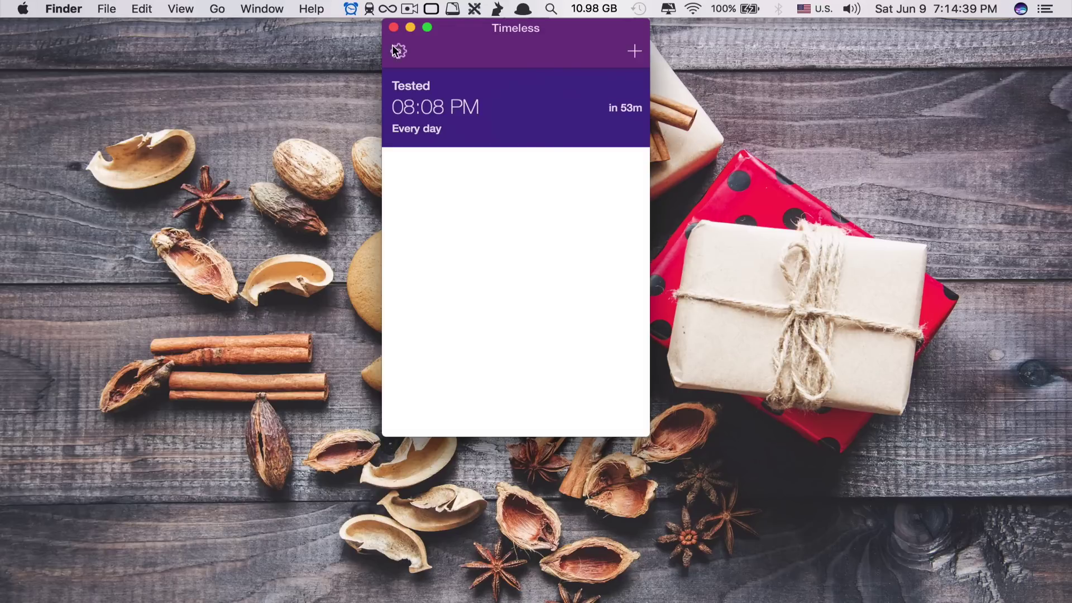
Show the full-screen clock in Nightstand Mode and leave it again
click(398, 51)
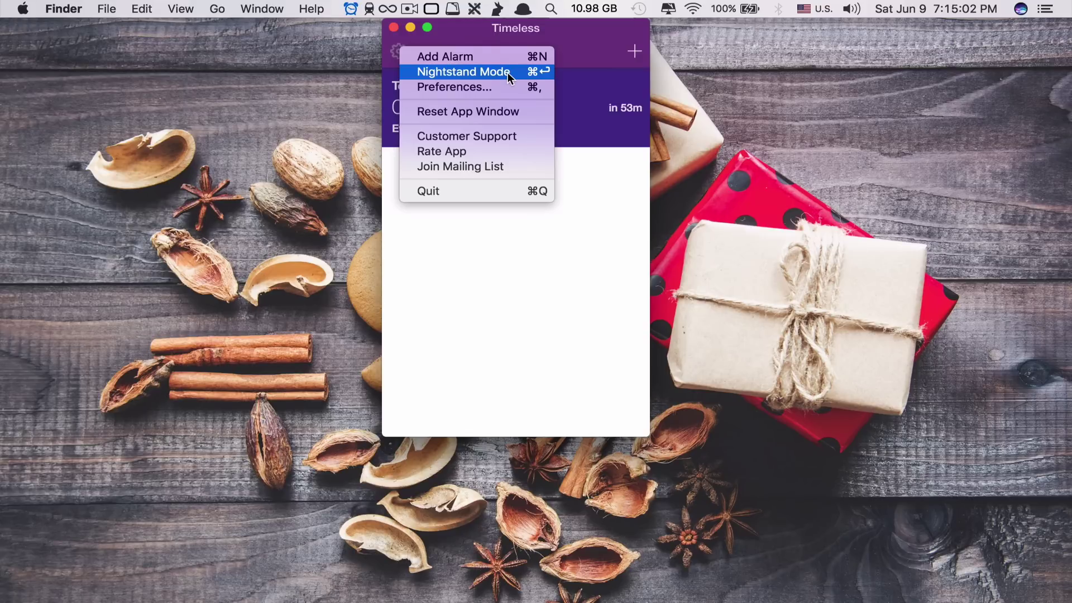
click(468, 72)
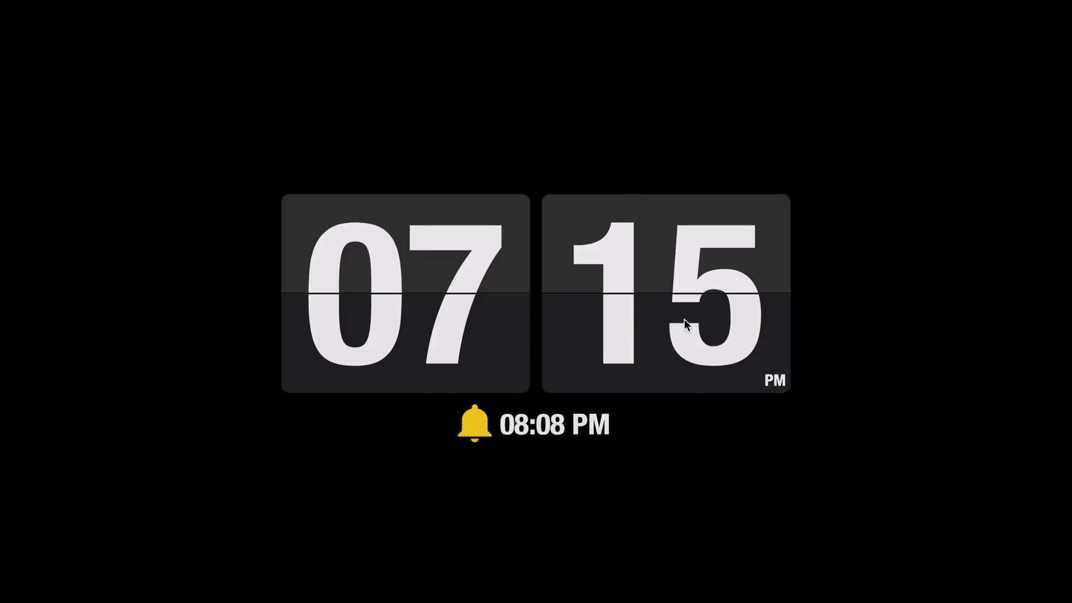
key(Escape)
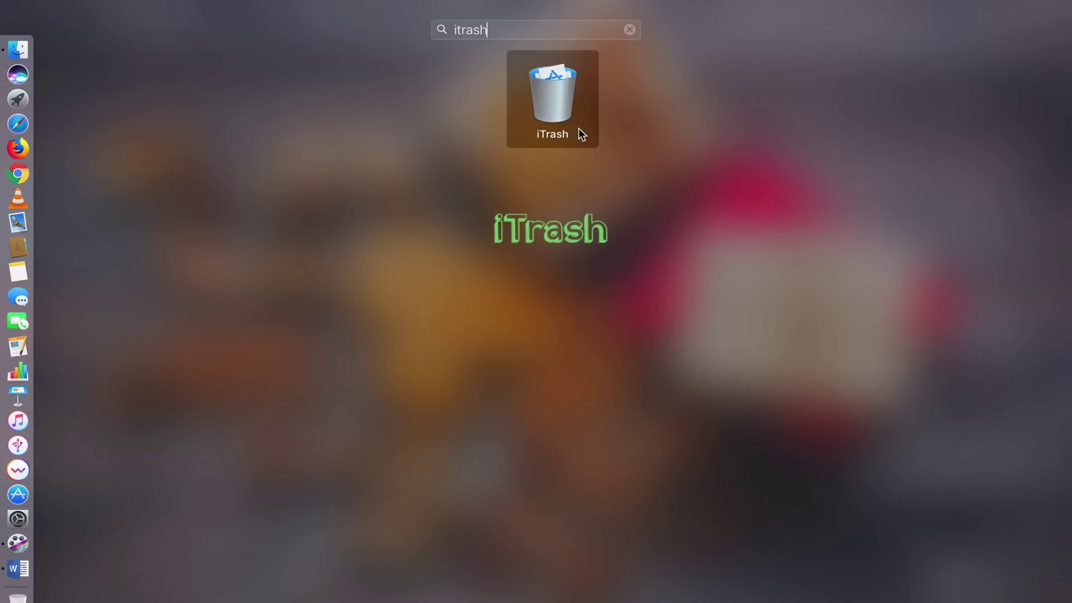
Launch iTrash and open its list of removable items
click(555, 99)
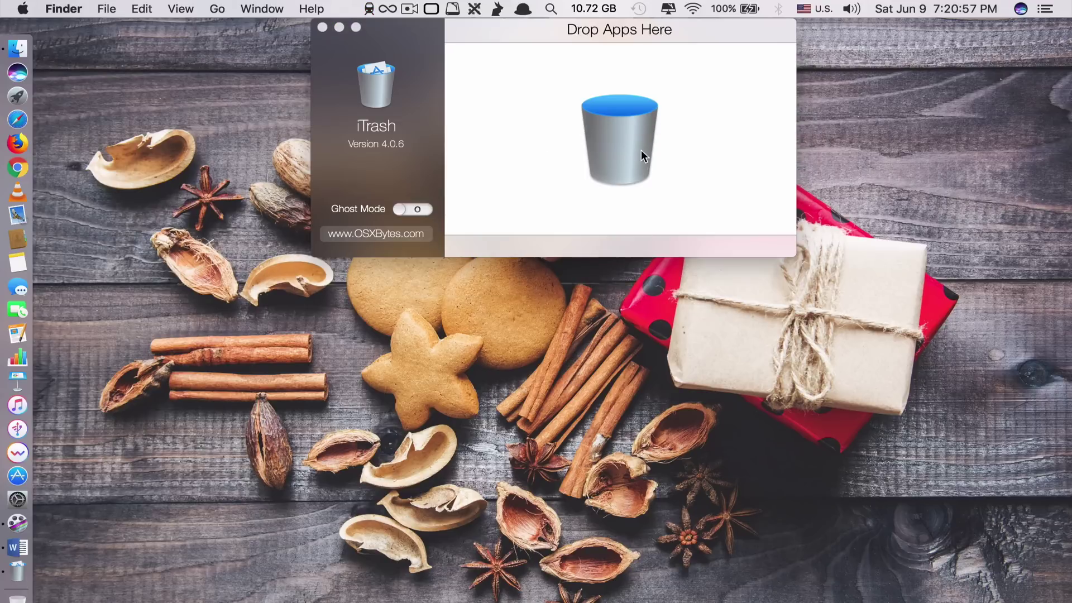
click(512, 115)
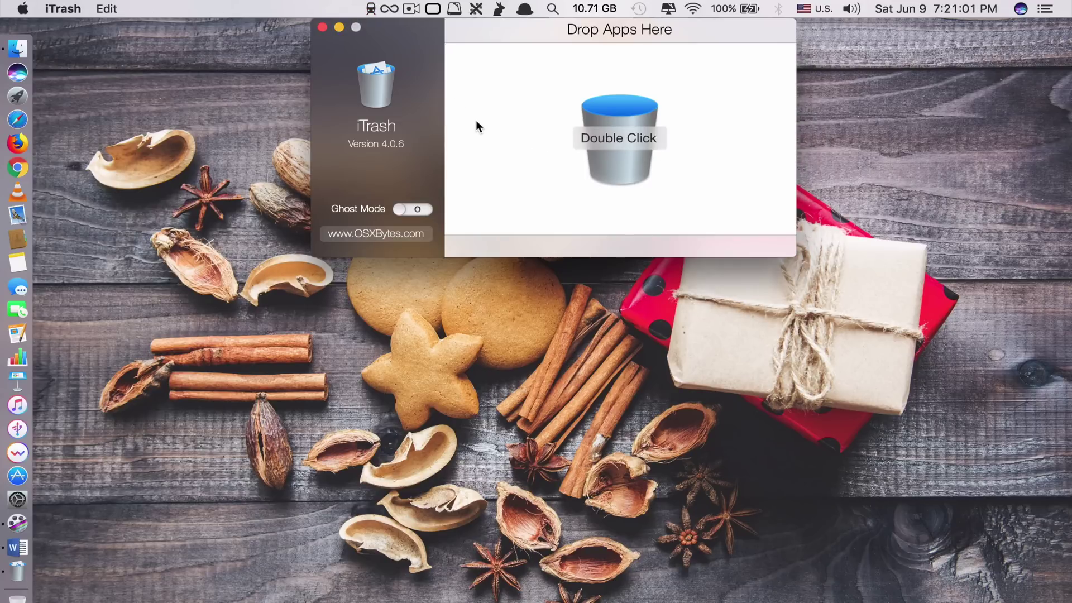
double_click(625, 136)
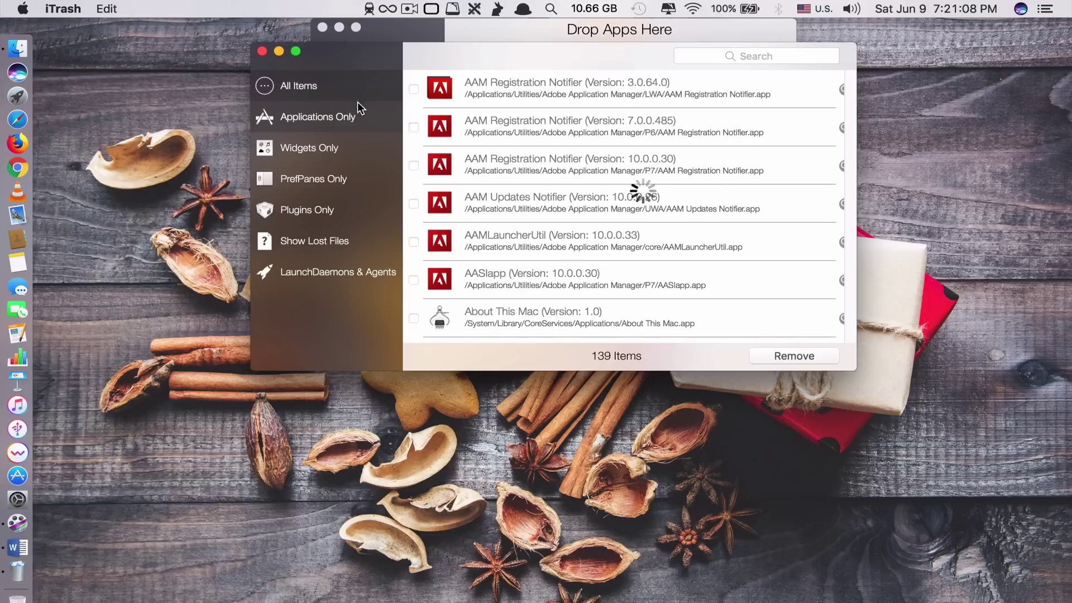
List all items in iTrash, restrict the list to applications, and browse the entries
click(301, 88)
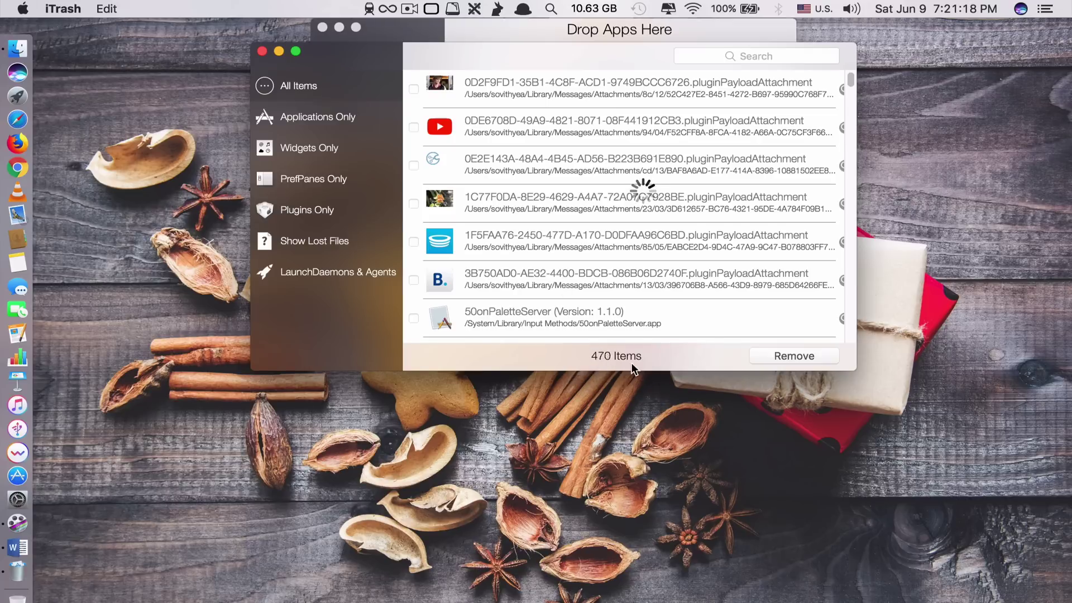
click(335, 119)
scroll(525, 250, down, 5)
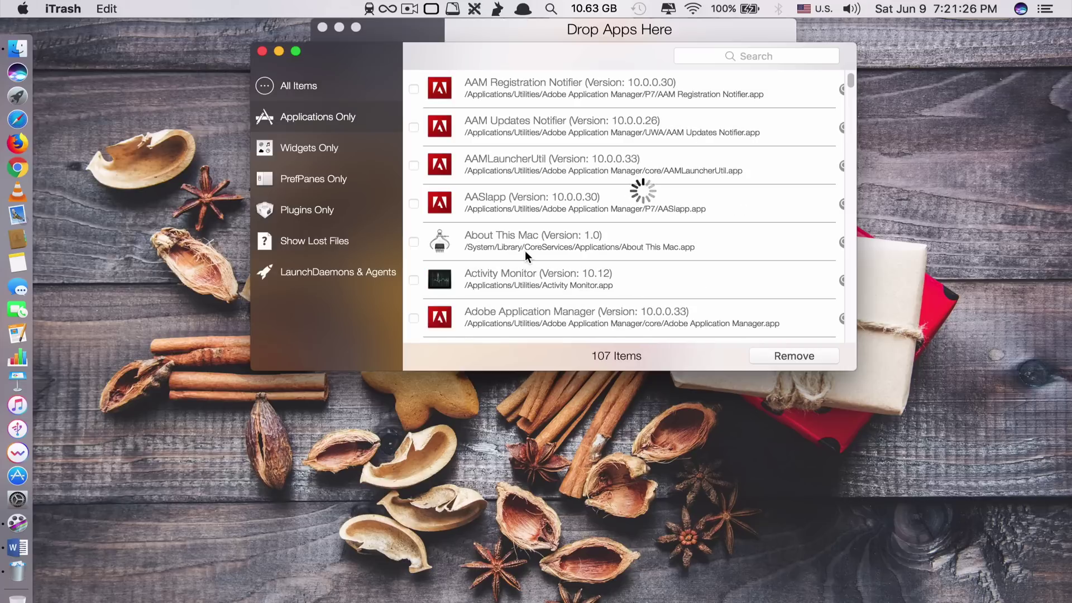
scroll(525, 250, down, 5)
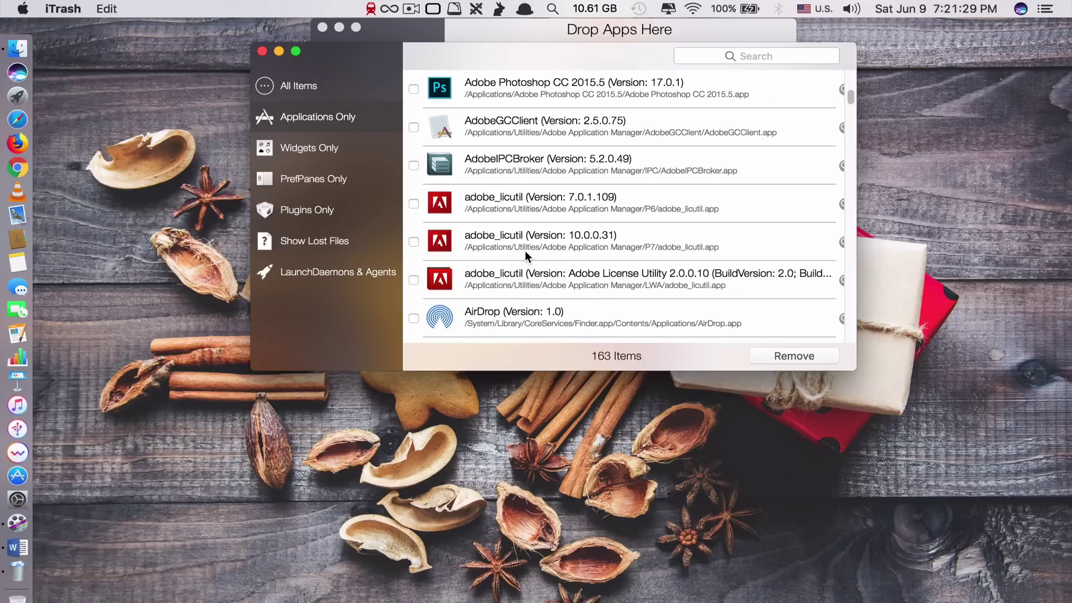
drag(844, 101, 847, 80)
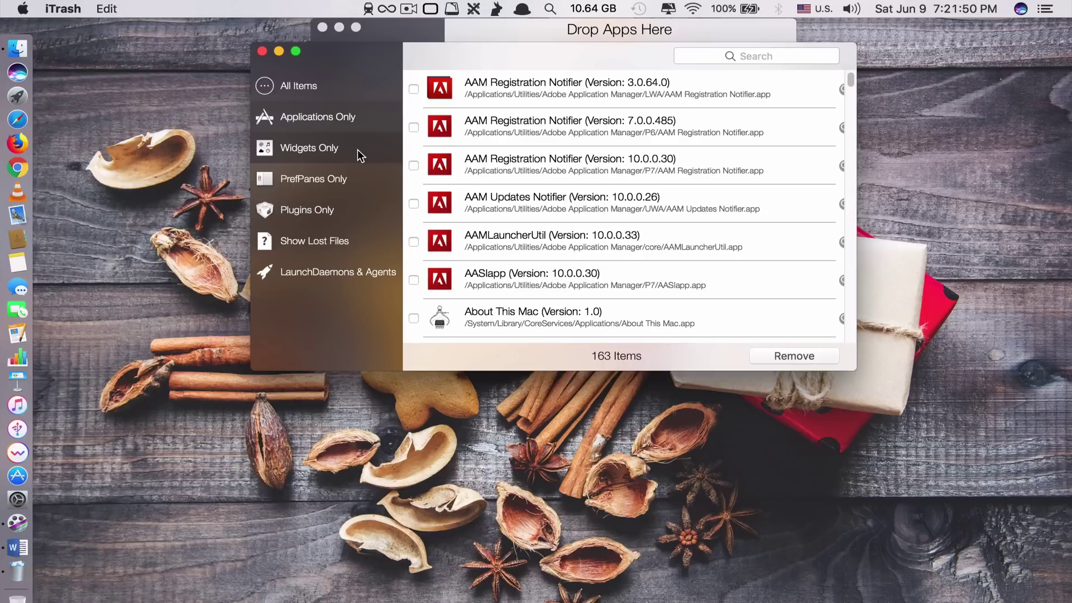
View the Widgets Only and PrefPanes Only lists in iTrash
click(357, 149)
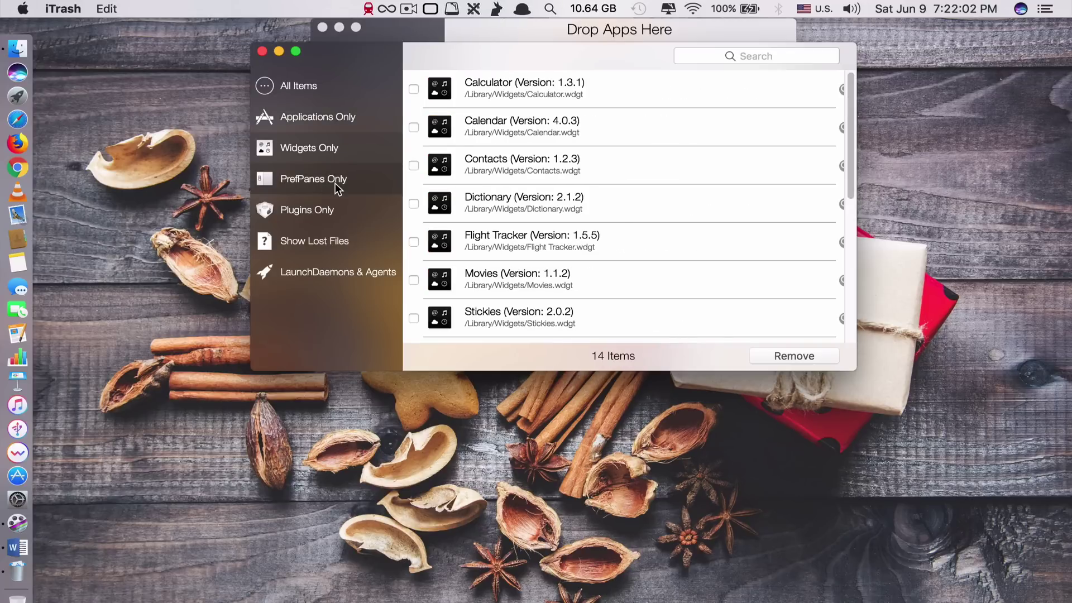
click(330, 182)
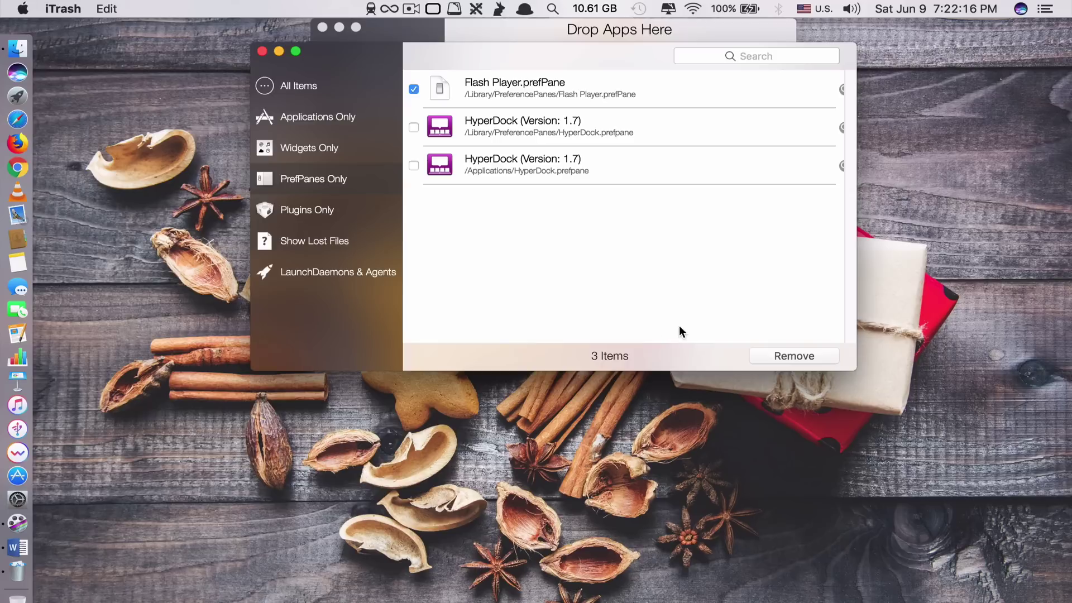
View the Plugins Only list in iTrash and browse its components through to the end
click(307, 211)
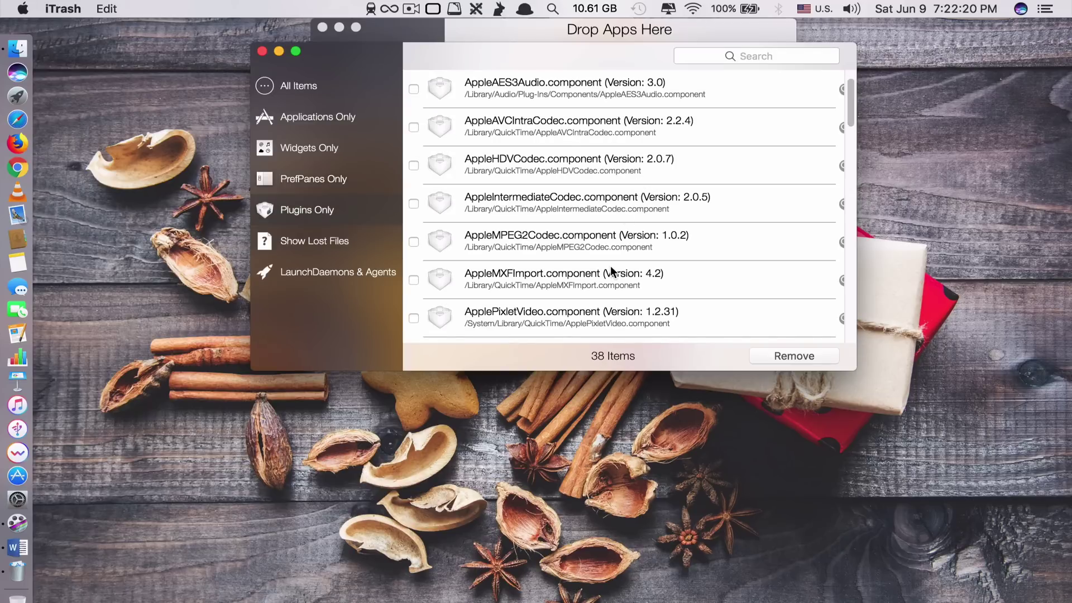
scroll(610, 266, down, 10)
scroll(611, 268, down, 12)
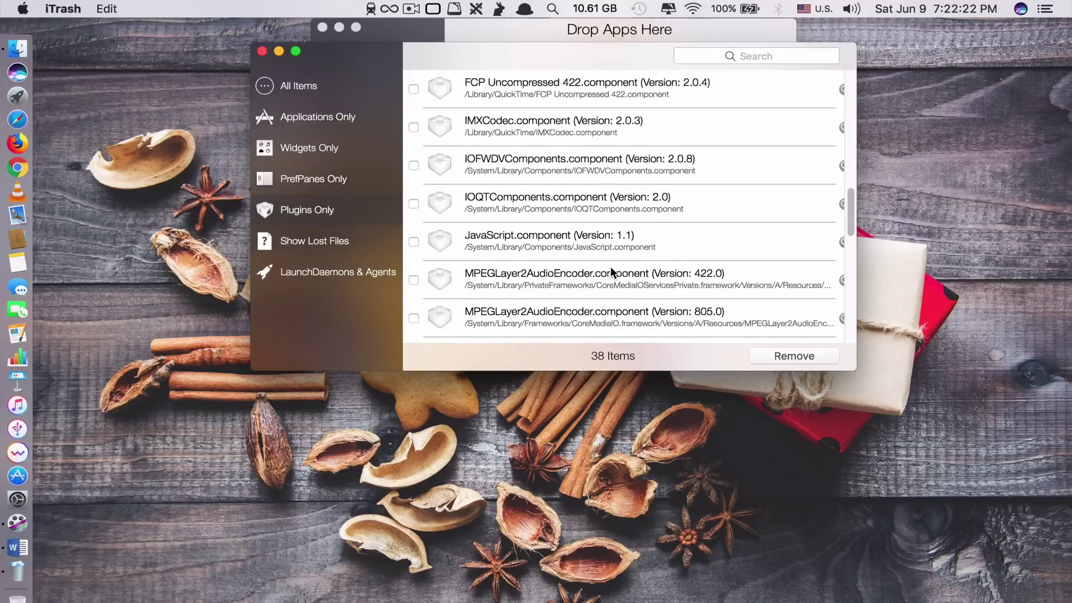
scroll(604, 276, down, 5)
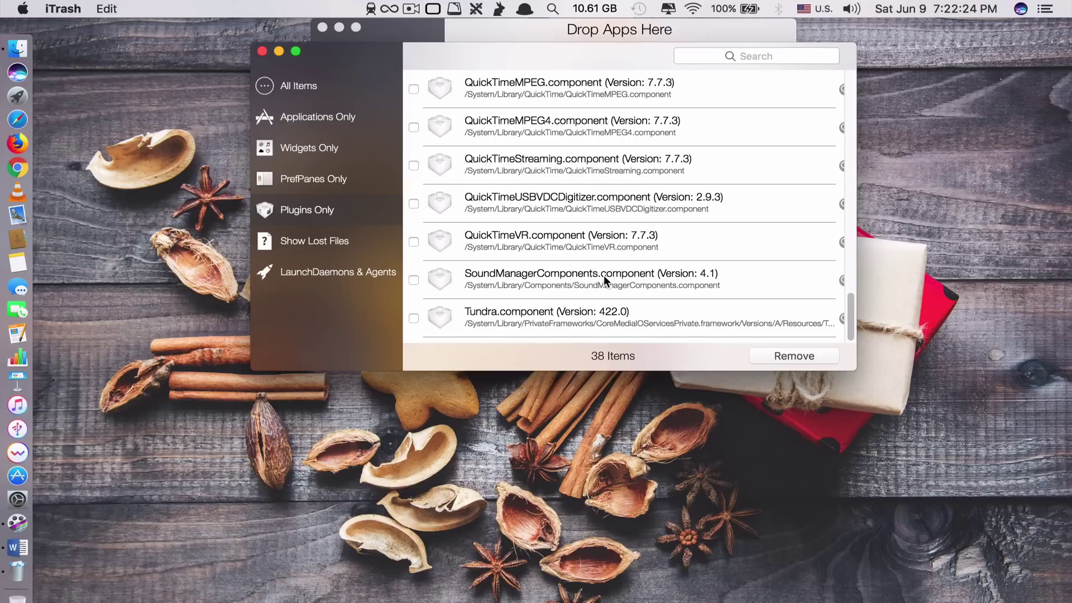
List only applications in iTrash, select CrossOver and start its removal
click(328, 119)
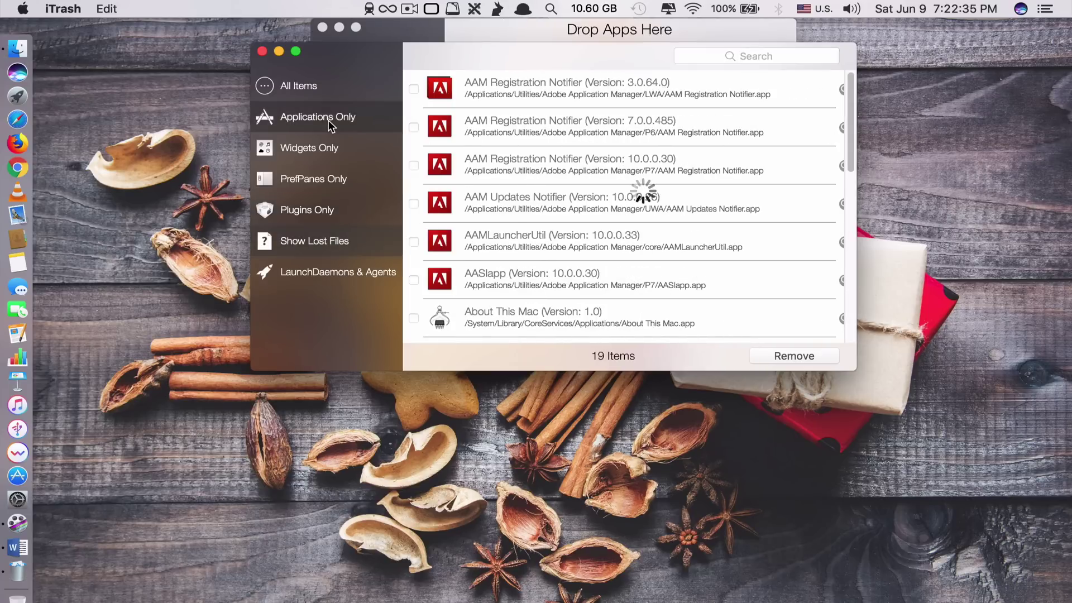
scroll(637, 201, down, 3)
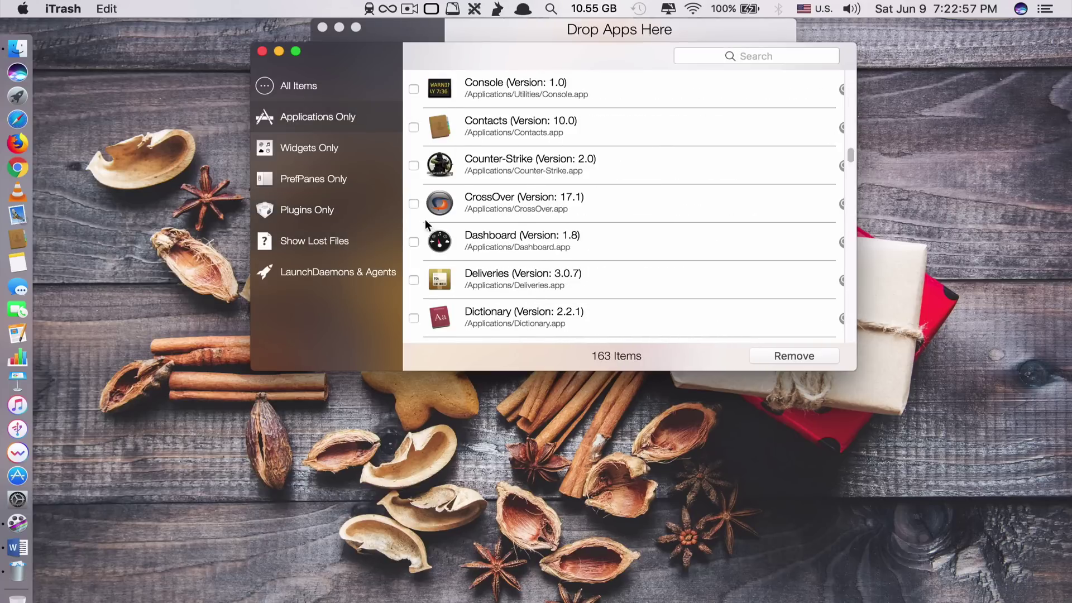
click(413, 203)
click(802, 355)
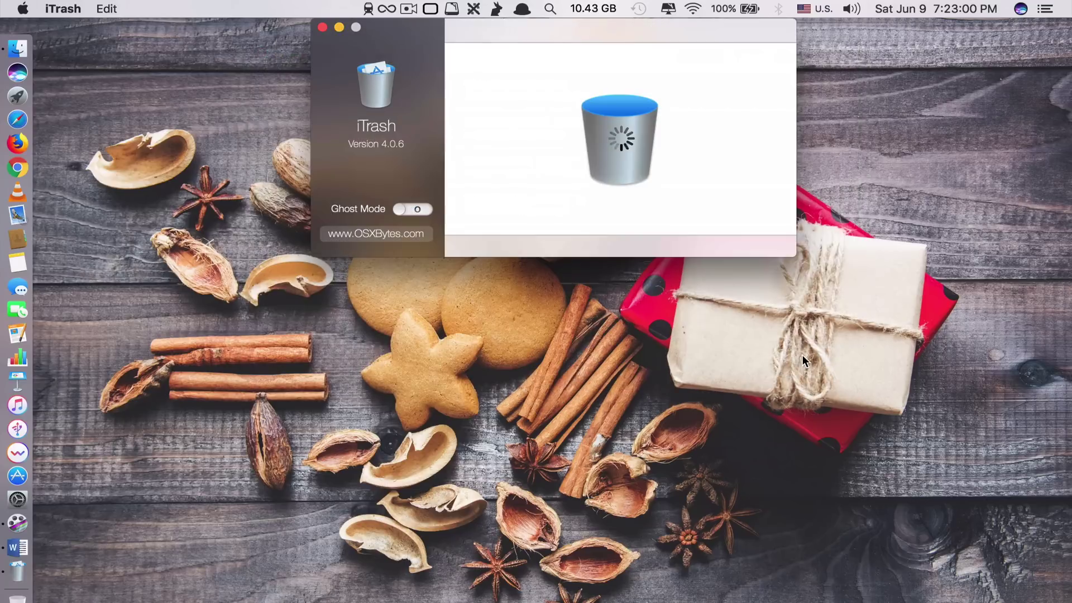
Reposition the iTrash window and turn on Expert Mode for CrossOver's related items
drag(879, 138, 611, 36)
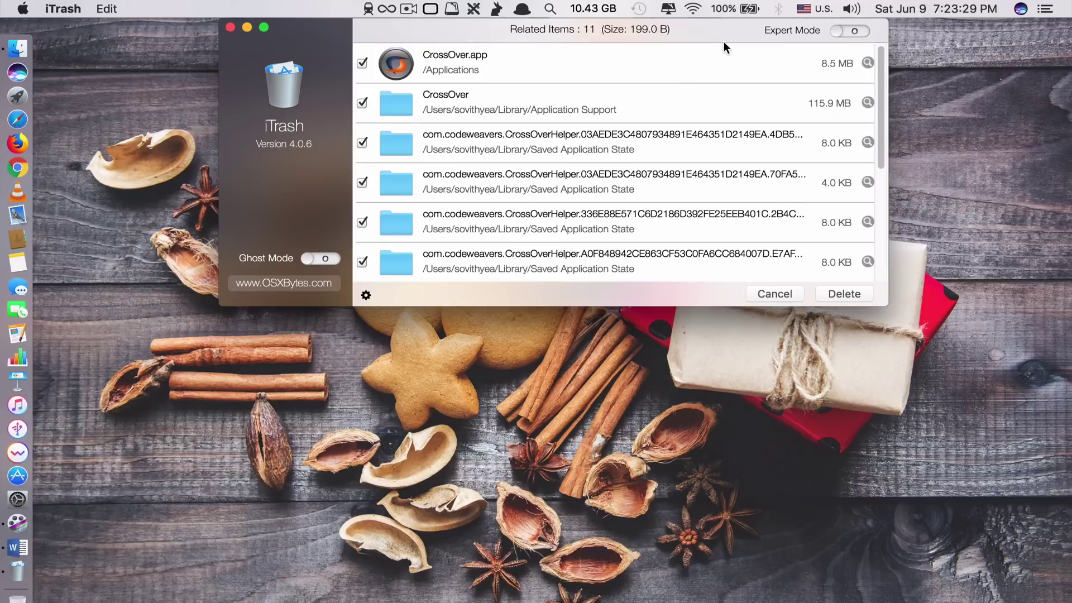
drag(730, 28, 711, 66)
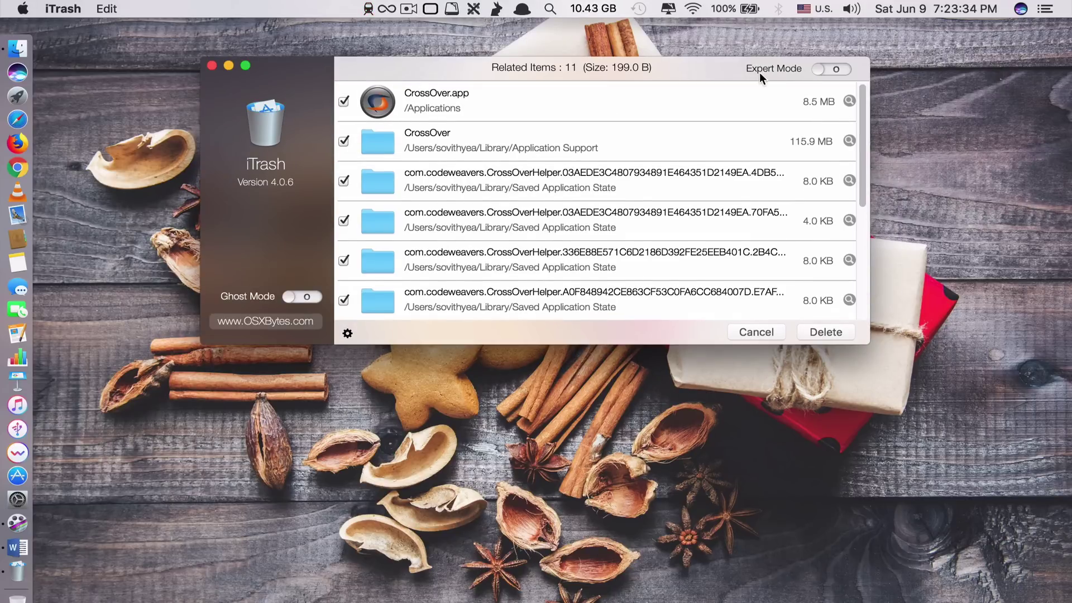
click(822, 68)
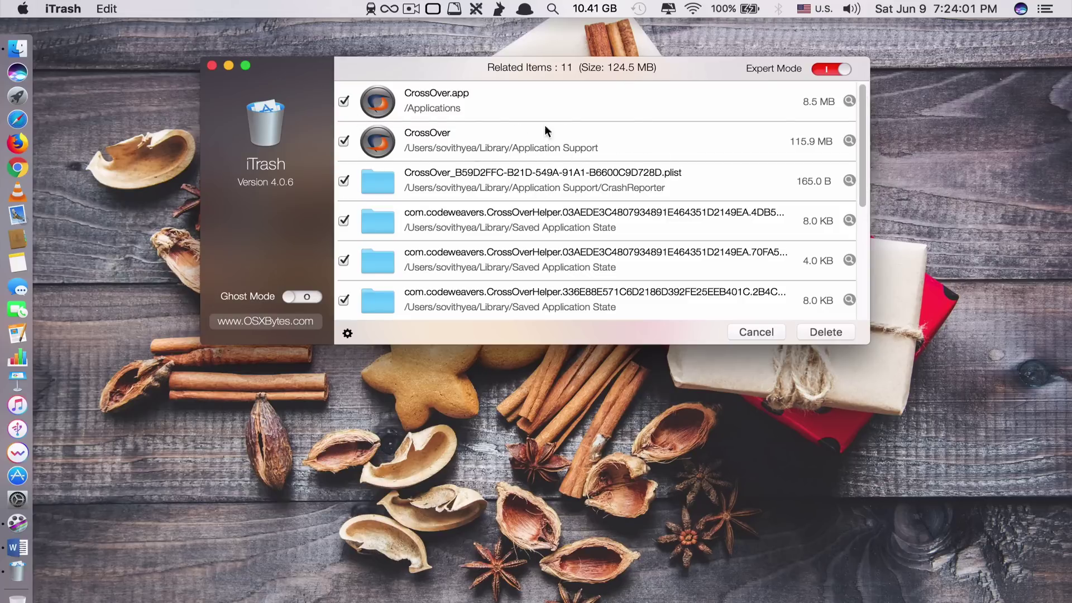
Delete CrossOver with all its related items and completely uninstall its leftovers through the CleanMyMac prompt
click(819, 336)
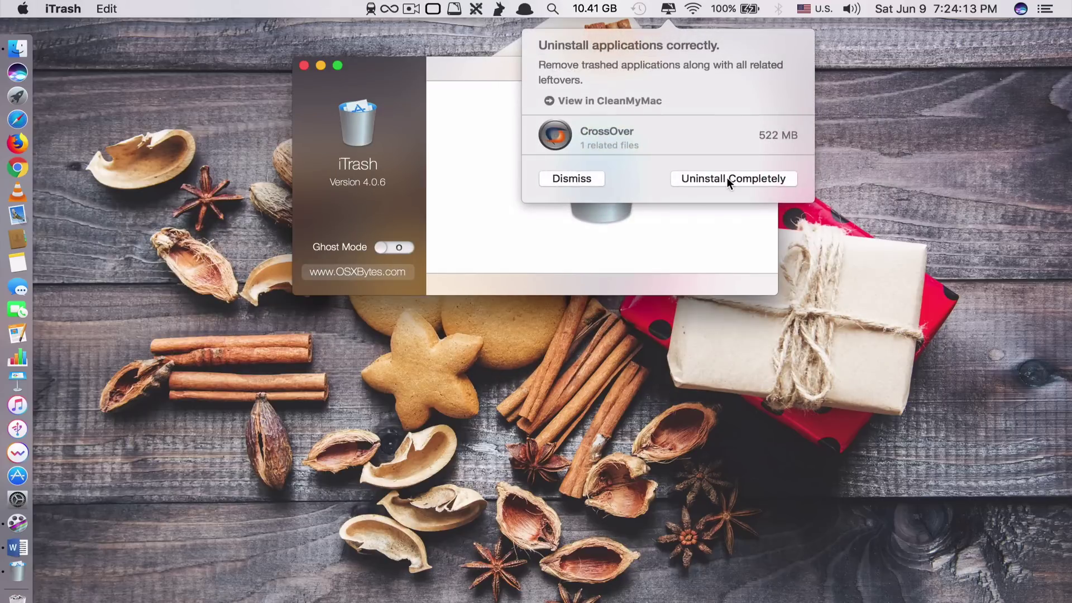
click(727, 178)
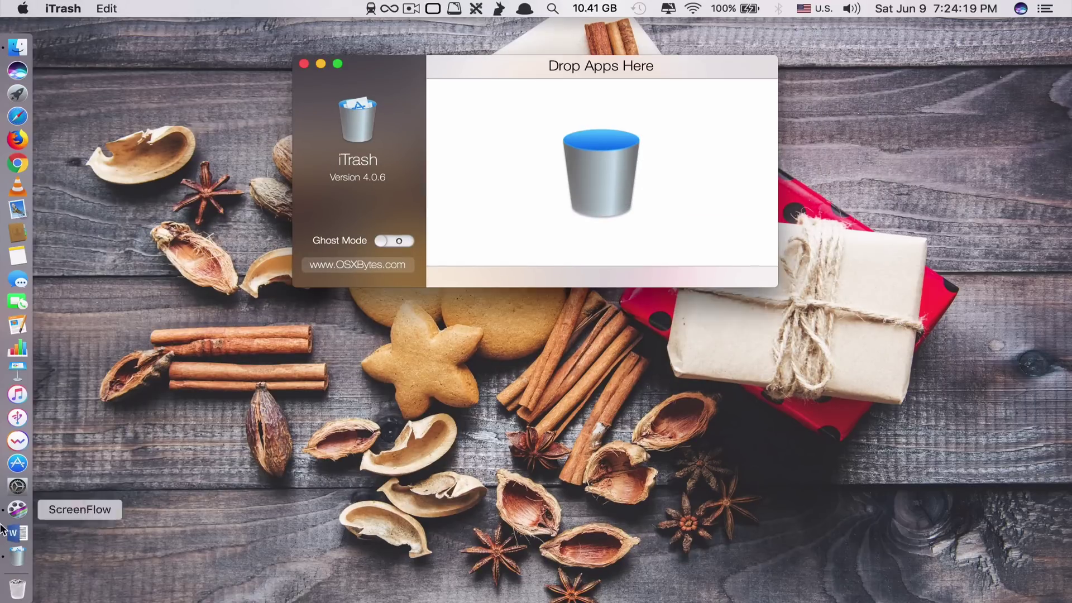
click(17, 588)
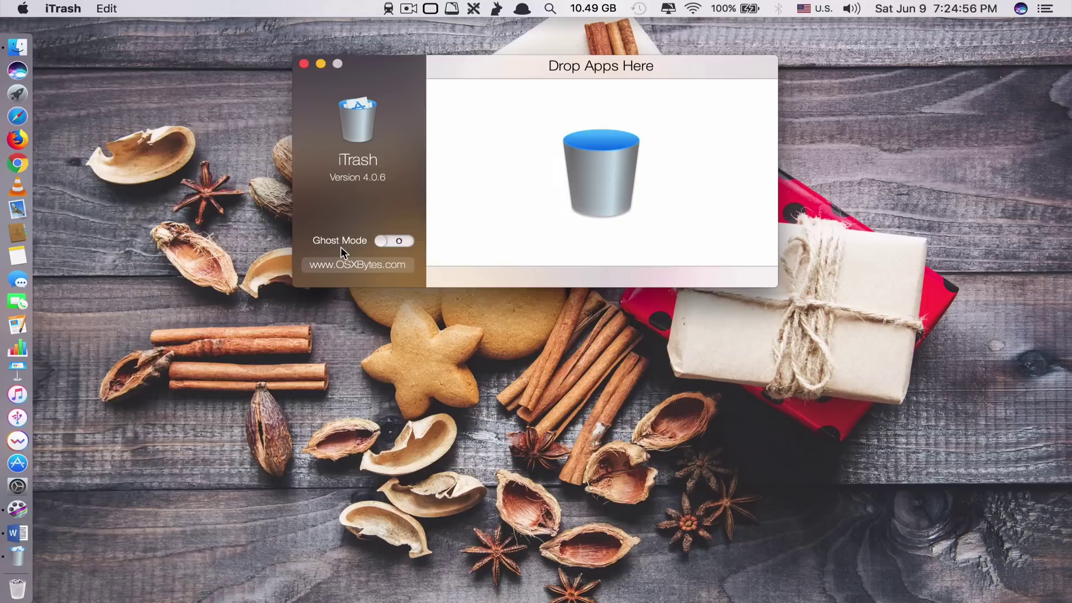
Turn on Ghost Mode in iTrash and quit the main application
click(380, 240)
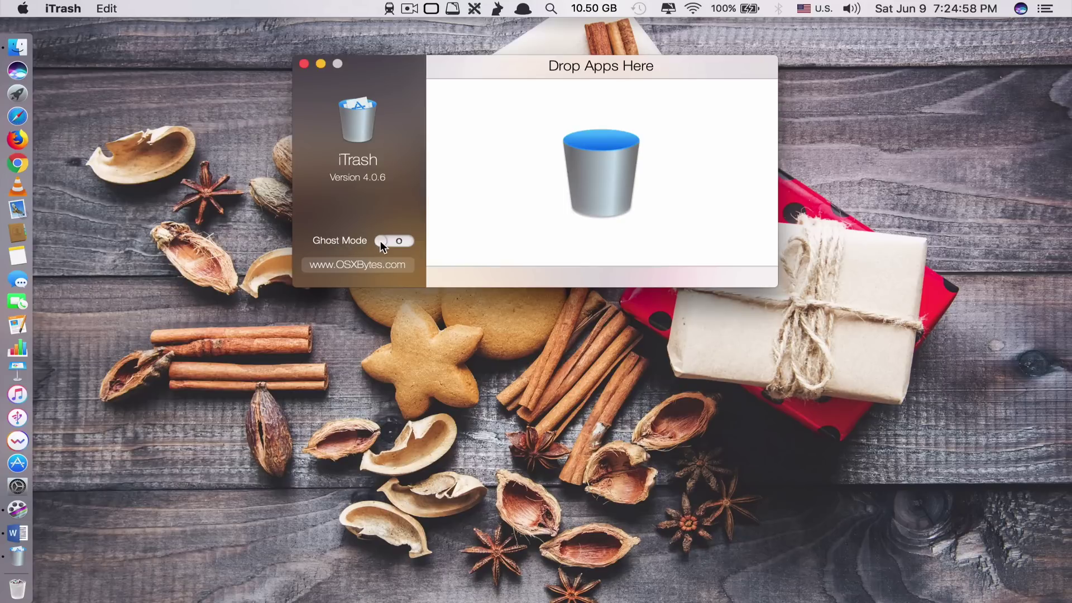
click(682, 234)
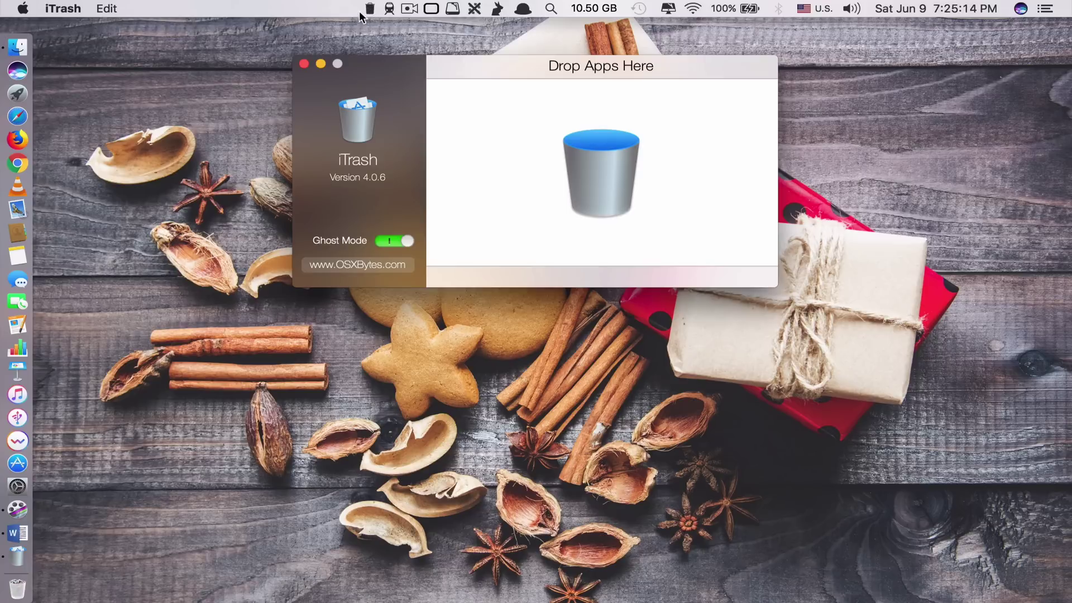
key(cmd+q)
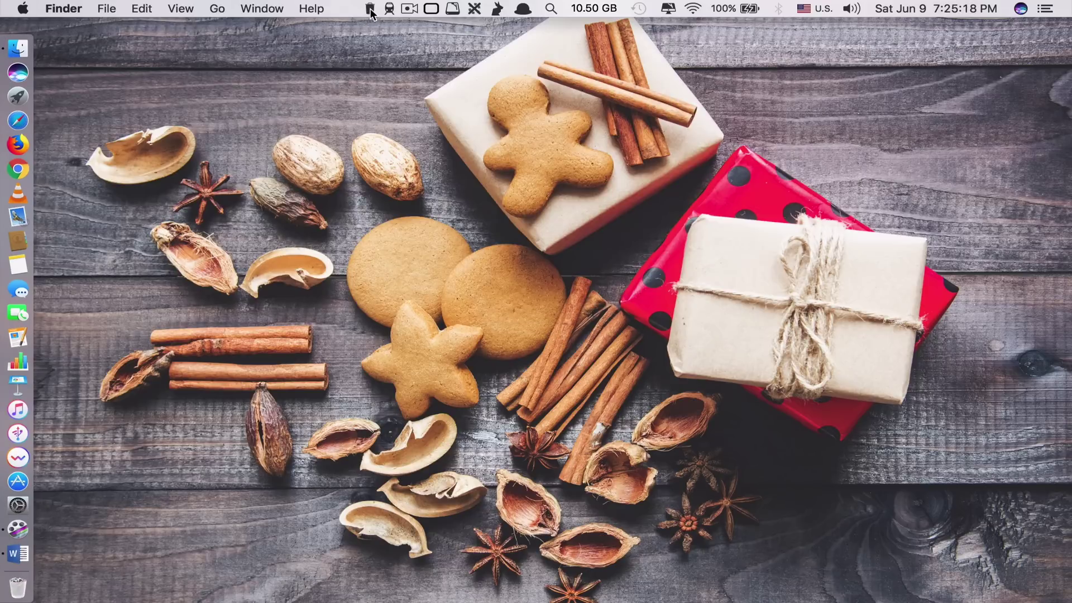
View iTrash's Ghost Mode options and empty the Trash
click(370, 9)
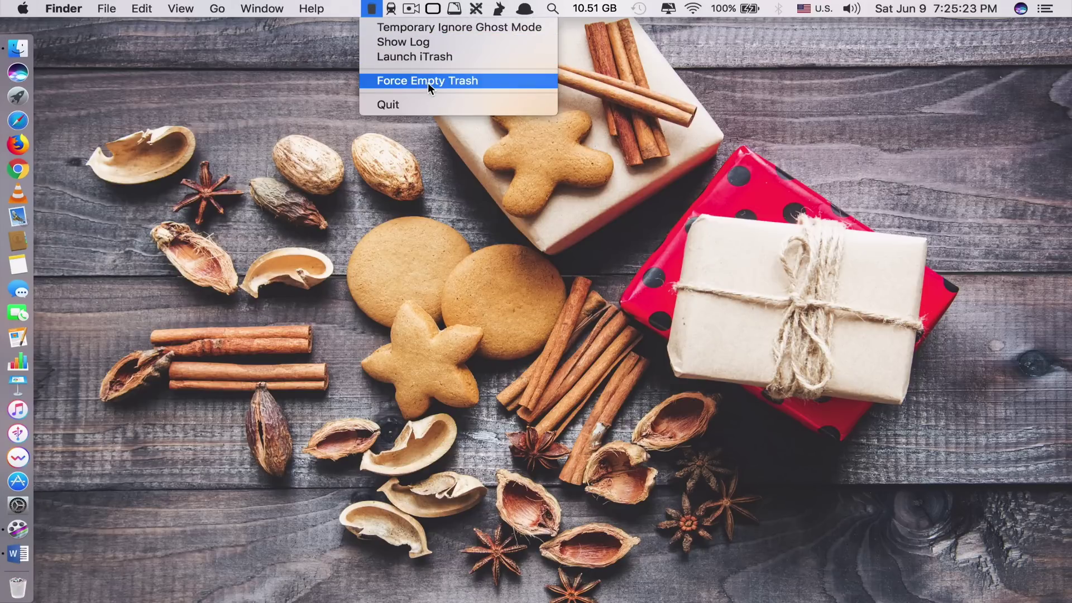
right_click(17, 586)
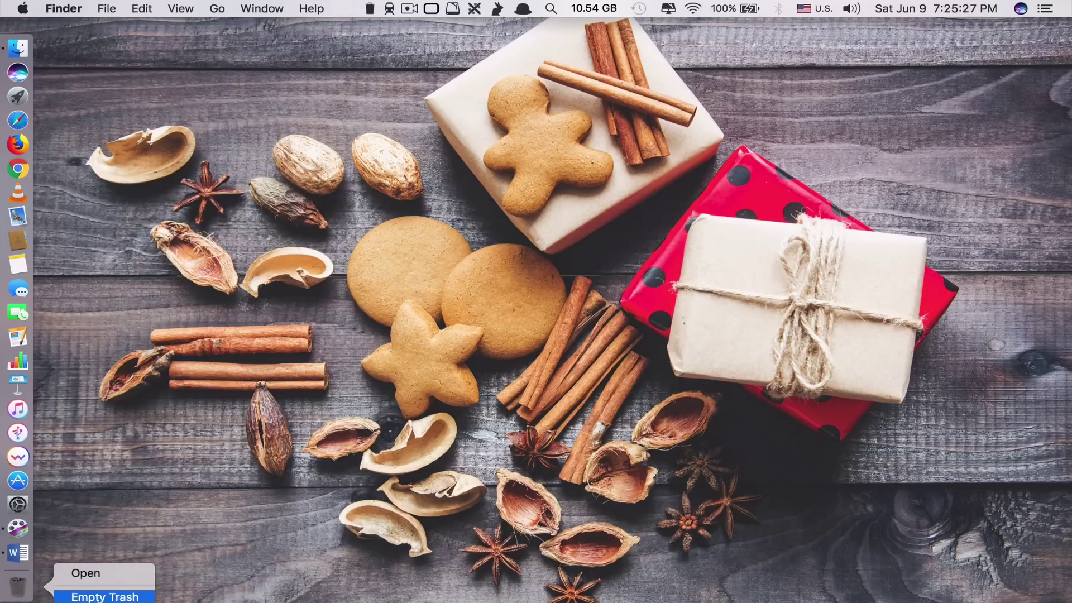
click(104, 596)
Examine iTrash's Ghost Mode commands, including Force Empty Trash and Launch iTrash
click(369, 8)
click(424, 78)
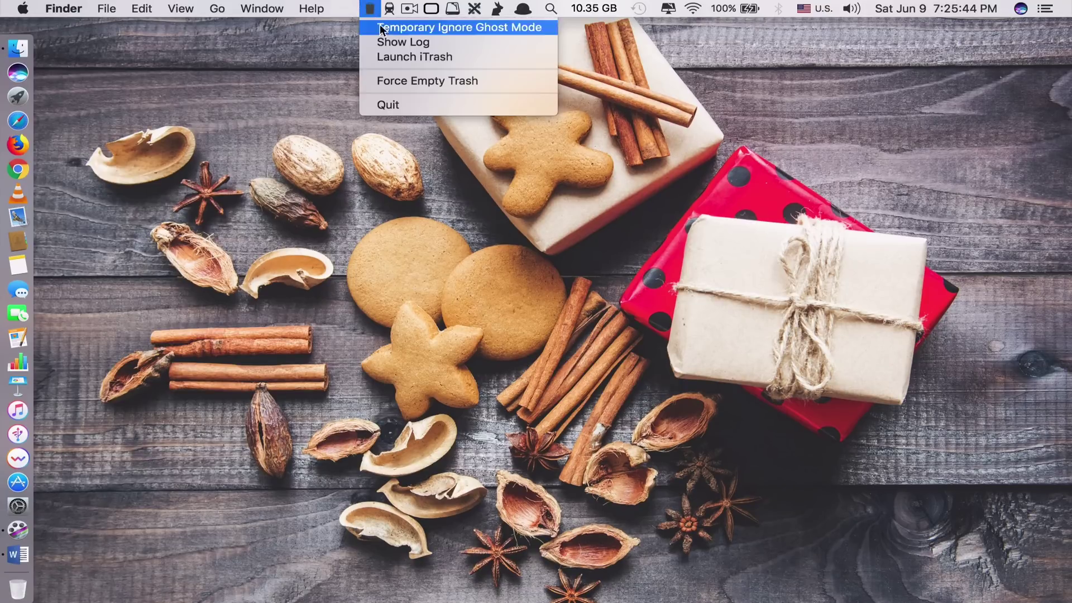
click(389, 57)
click(370, 8)
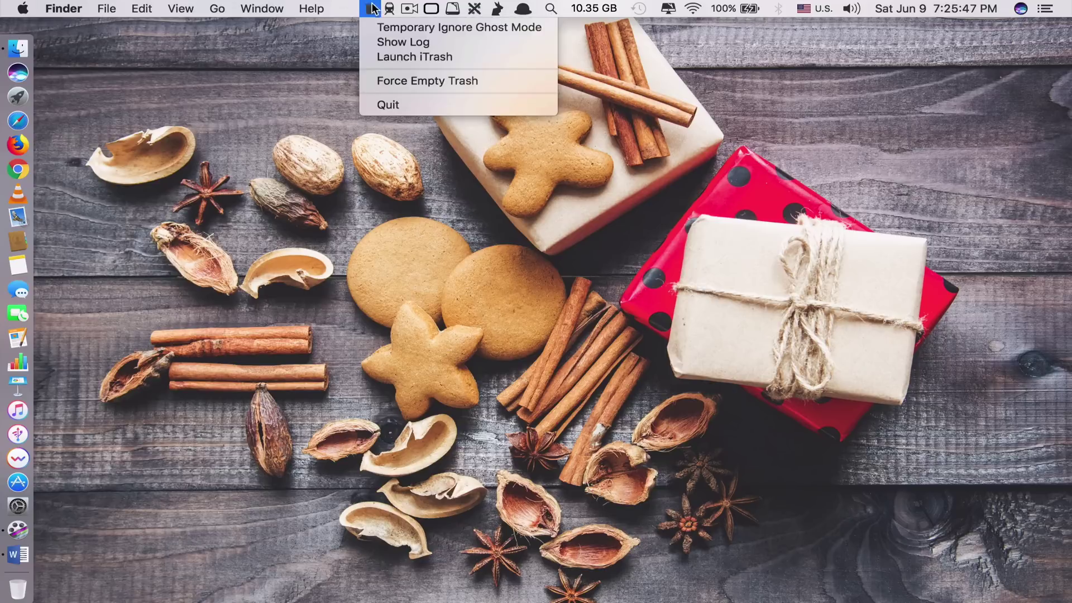
click(377, 60)
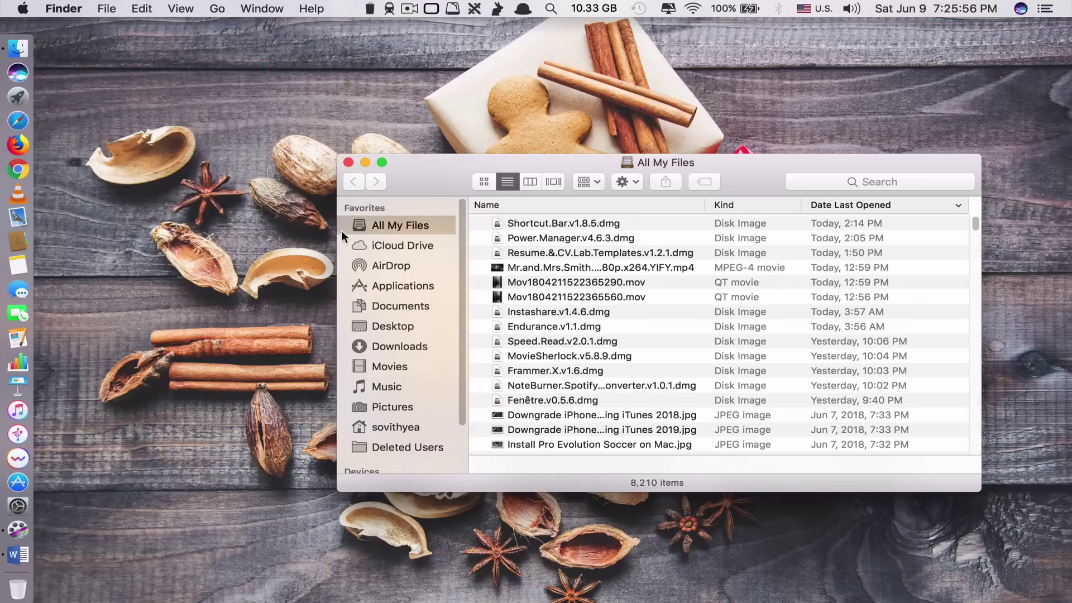
Move Amphetamine from the Applications folder to the Trash, authorizing the change with the account password
click(391, 285)
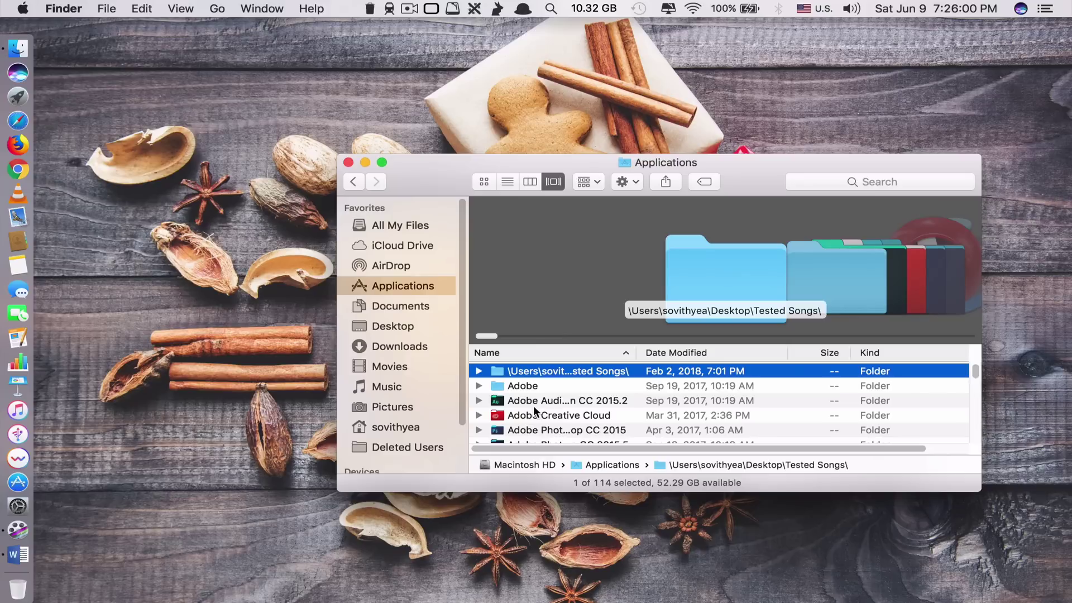
click(493, 397)
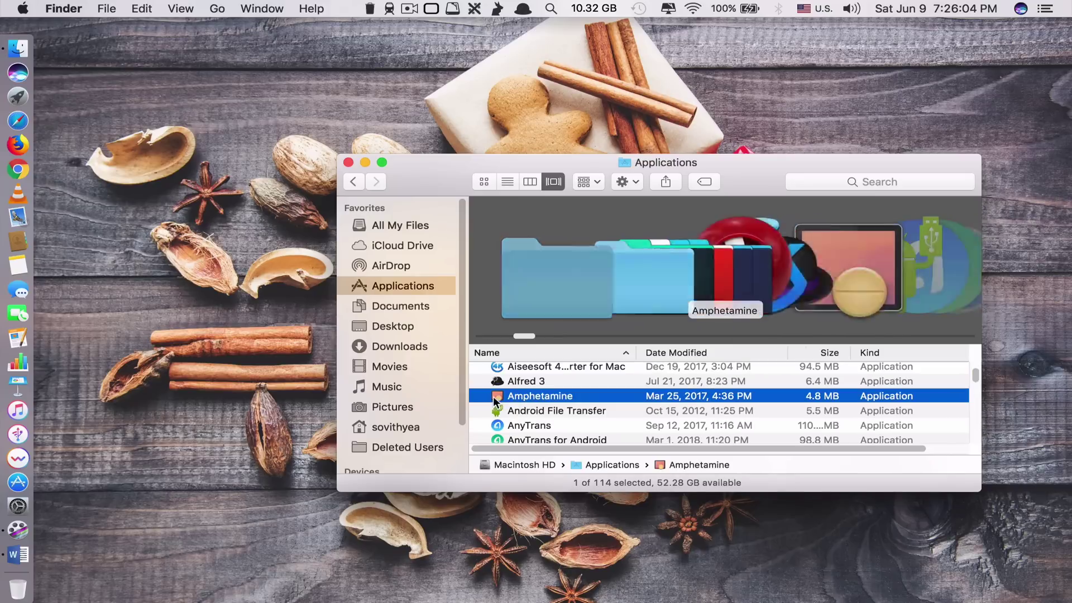
drag(493, 397, 18, 587)
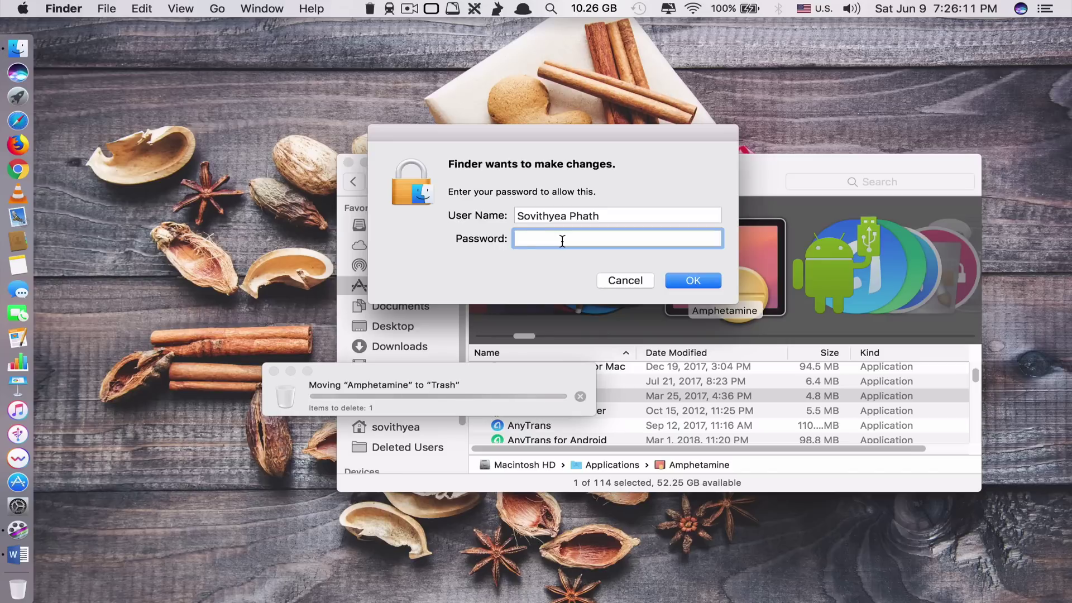
text(••••••••••••••••)
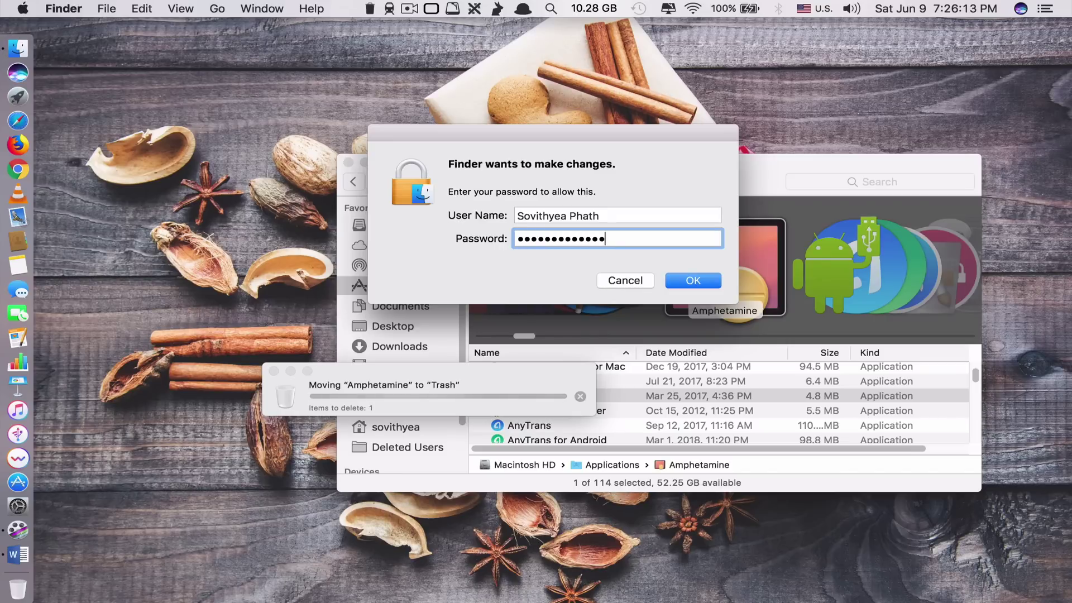
key(Return)
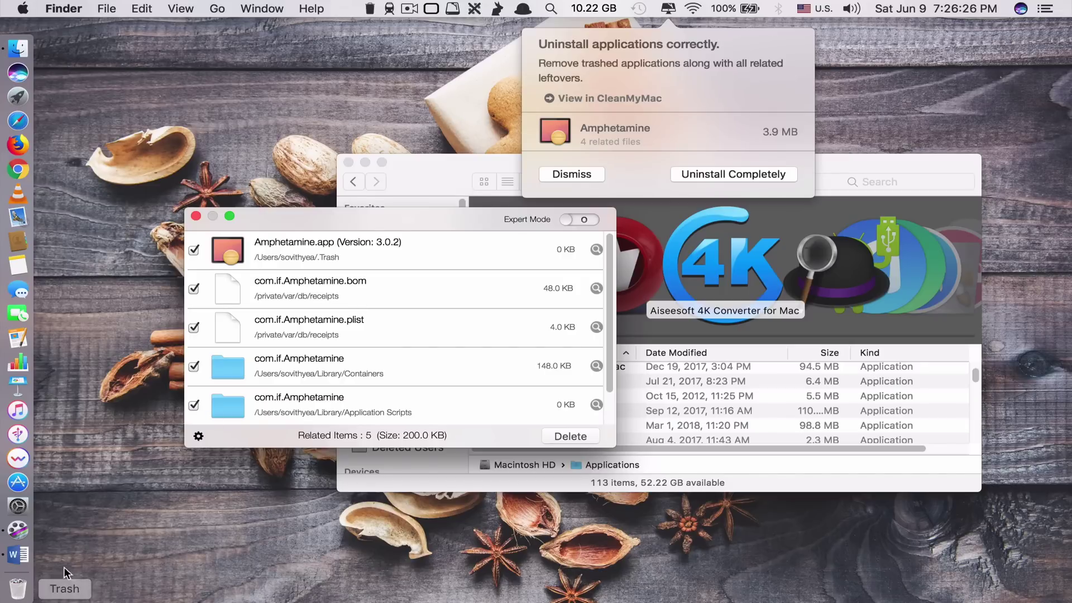
Delete Amphetamine and its related items with iTrash, and close the Applications folder window
drag(336, 222, 383, 234)
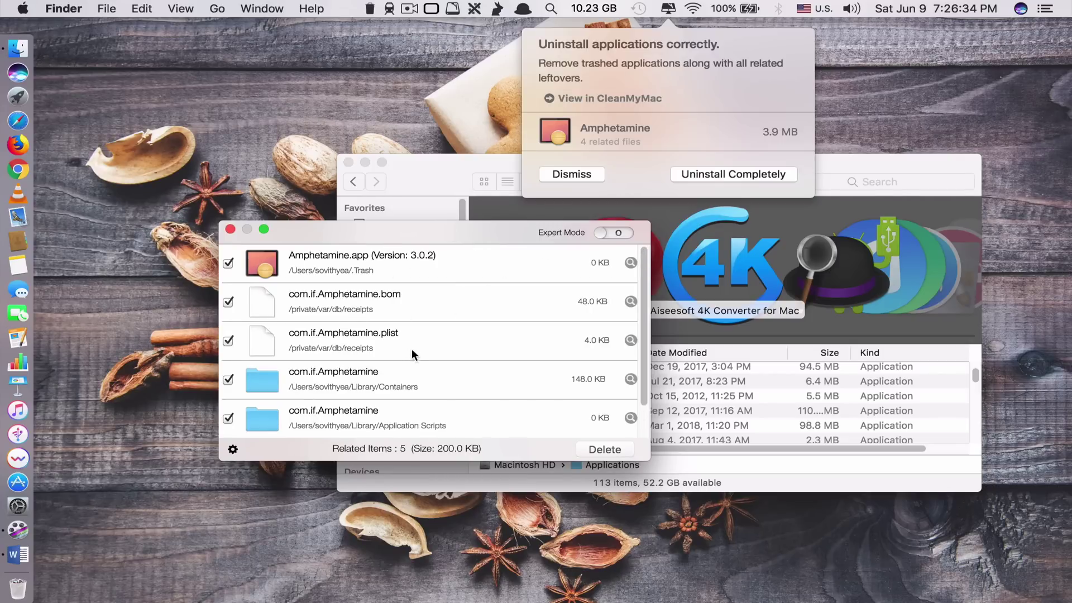
drag(336, 241, 298, 101)
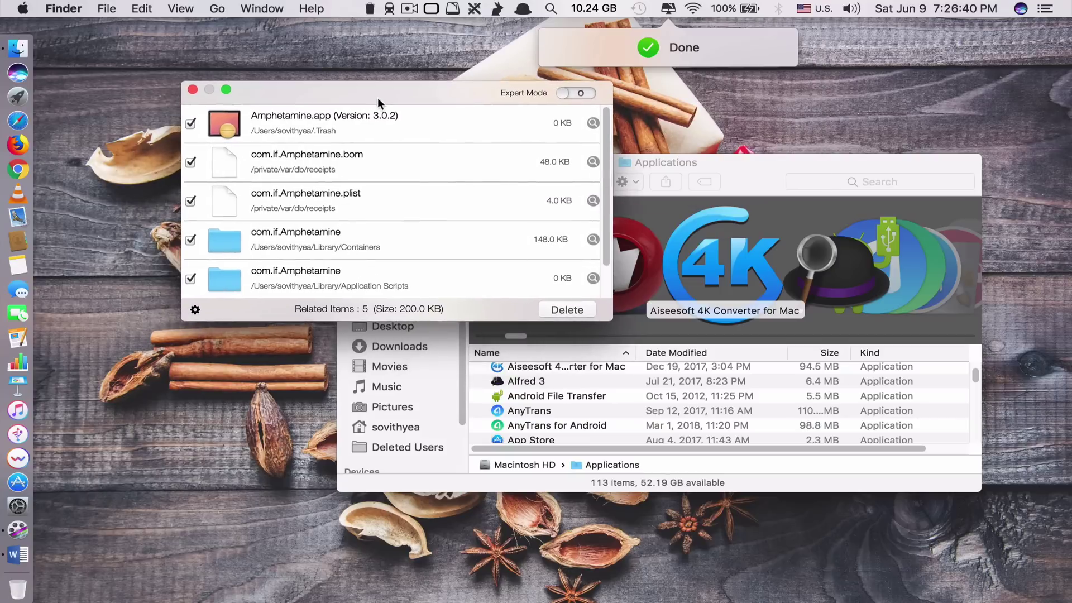
click(544, 309)
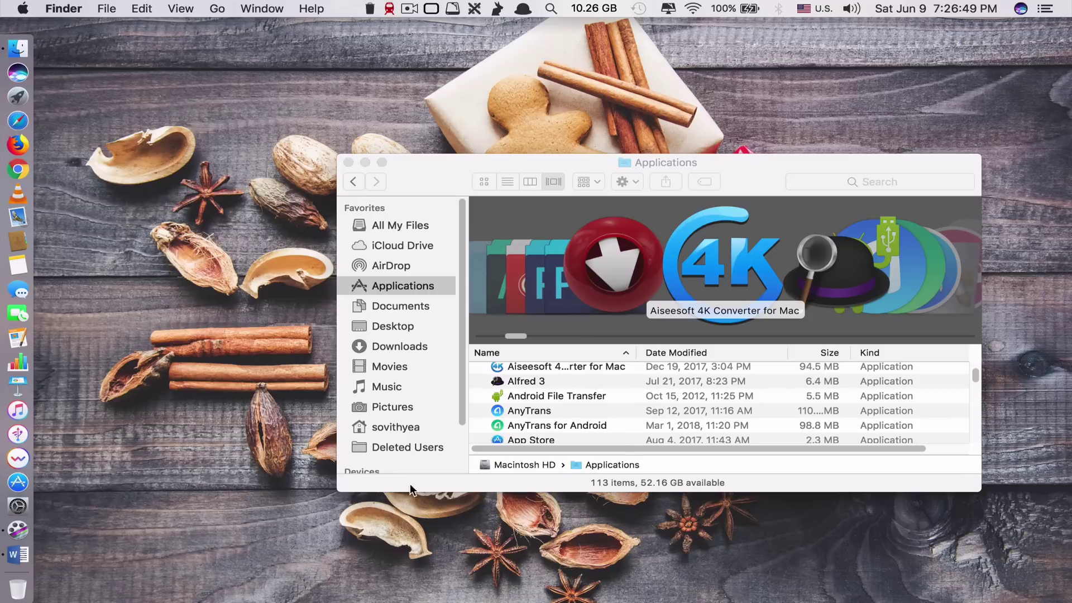
click(348, 162)
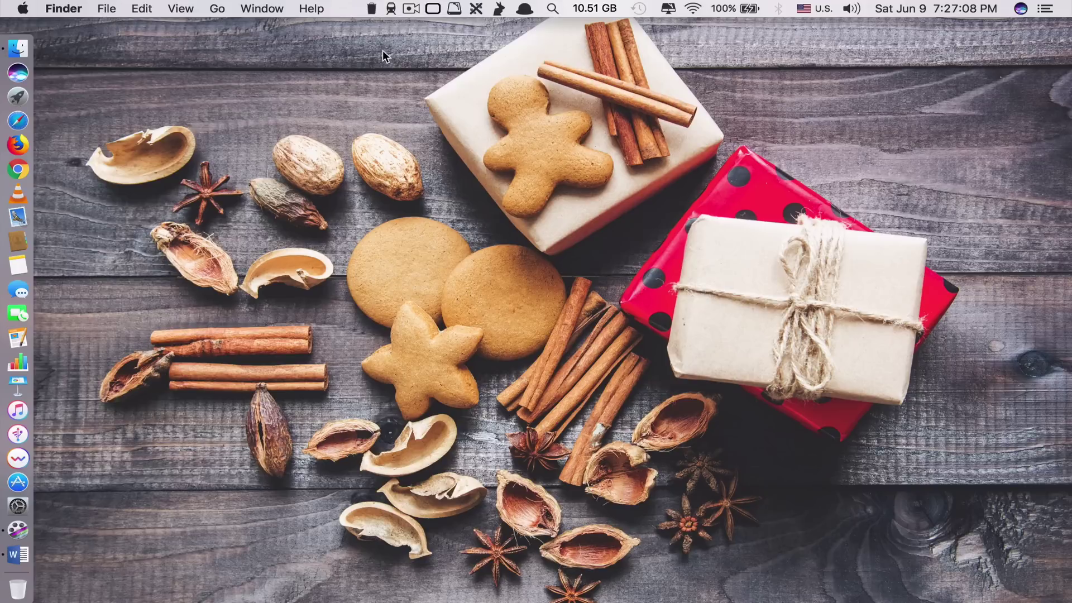
click(372, 10)
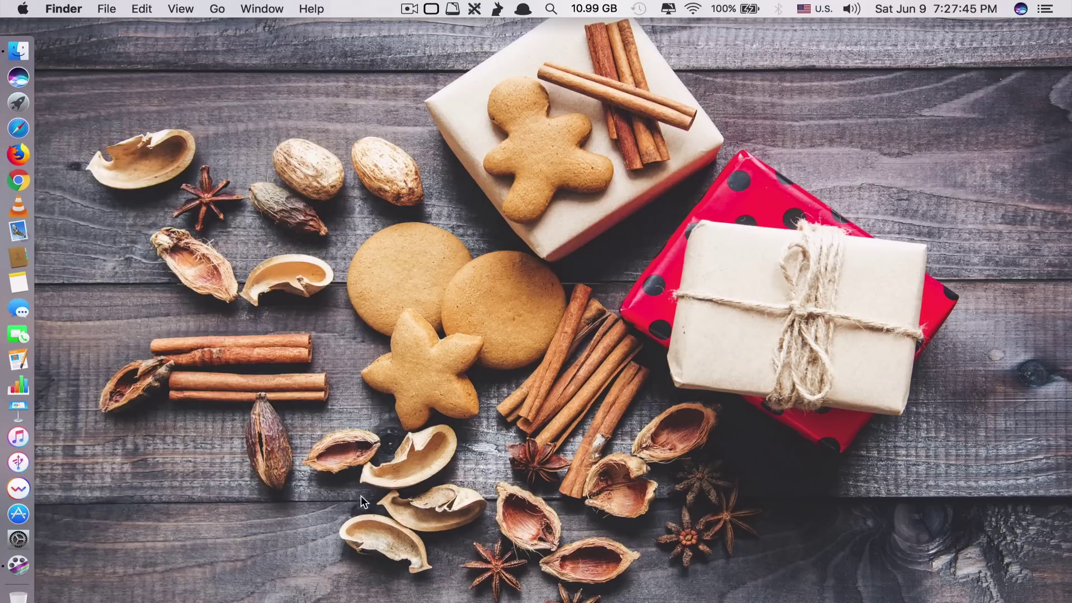
Search the installed apps for Power Manager and launch it
key(F4)
text(power manager)
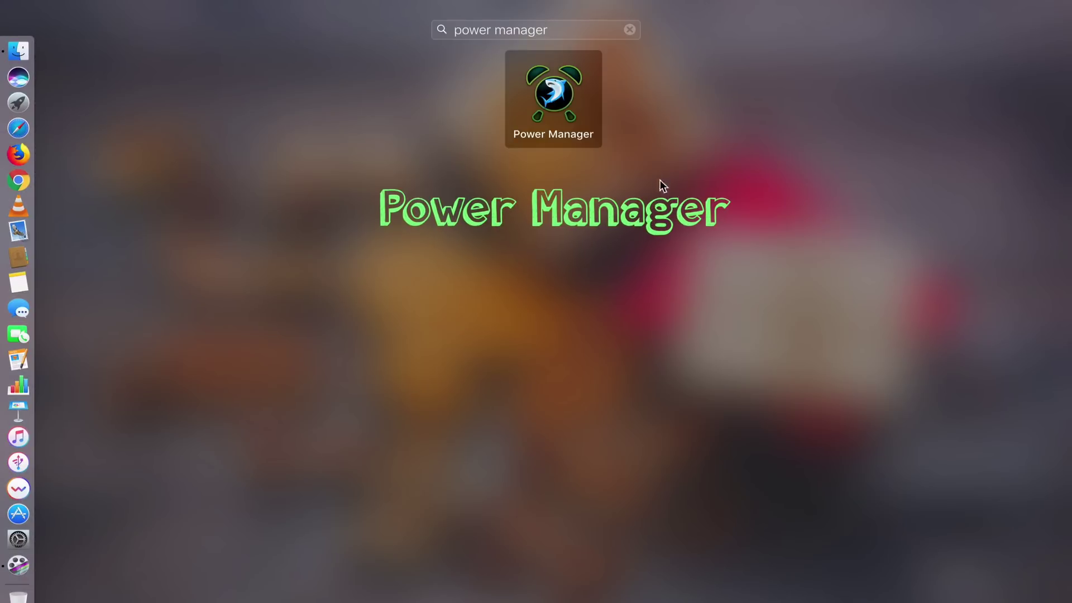
click(586, 114)
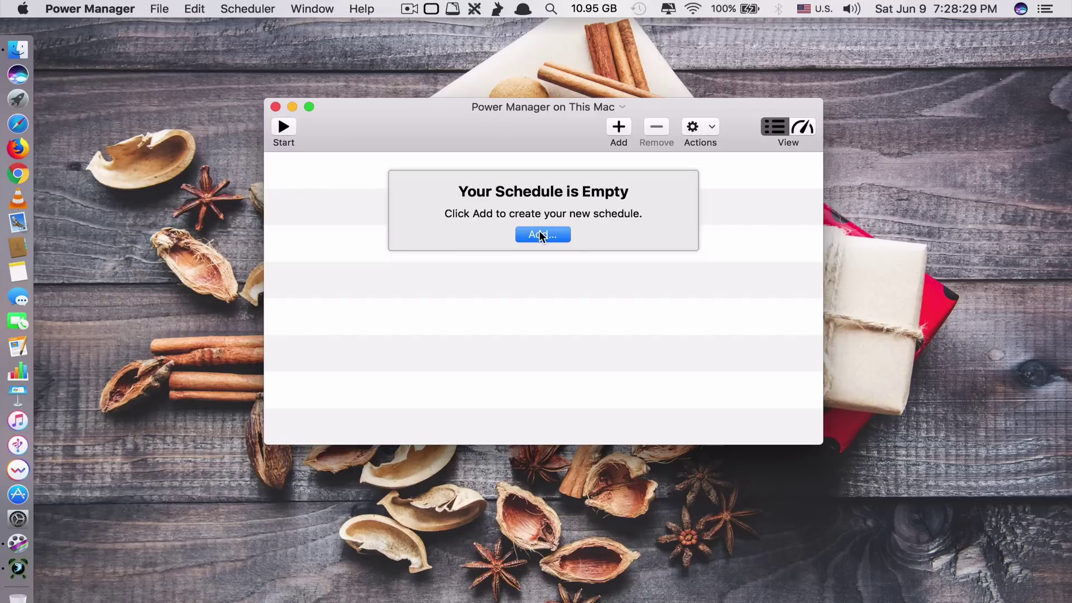
Open the power schedule settings of Energy Saver in System Preferences
click(18, 519)
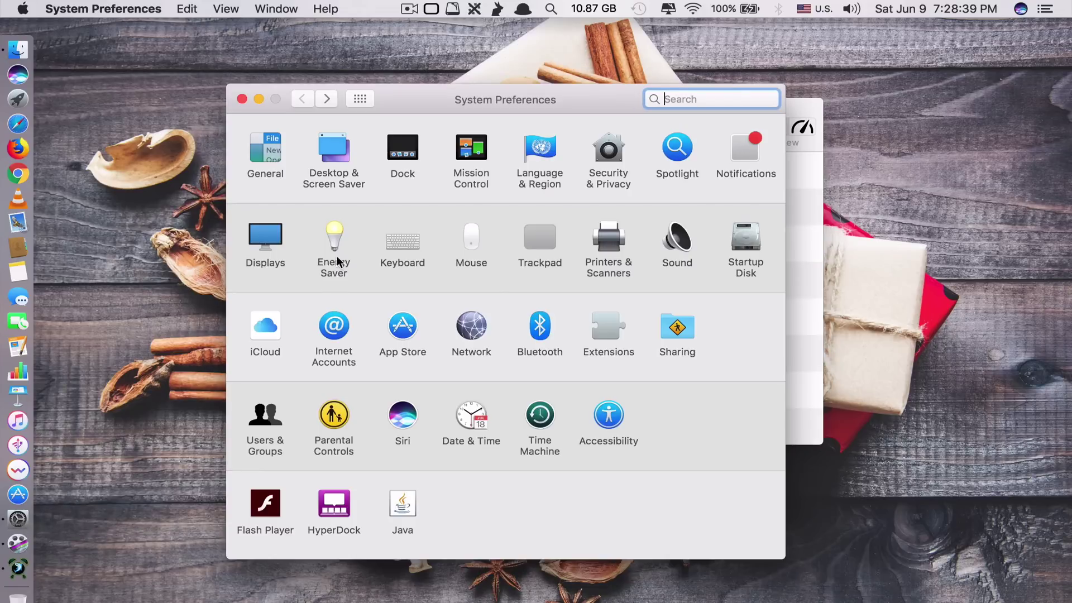
click(335, 243)
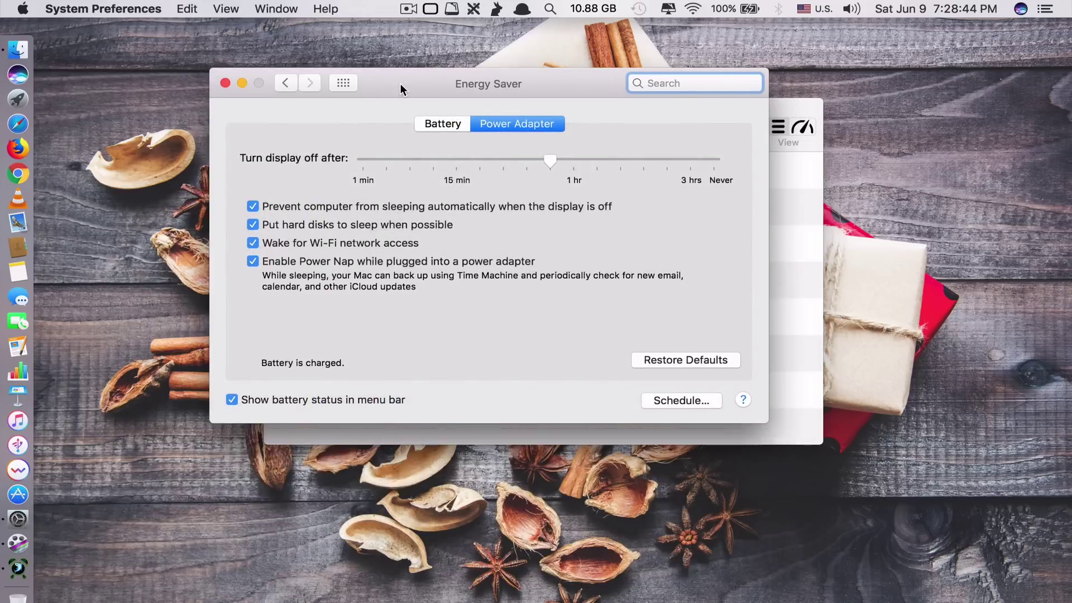
click(699, 401)
Try out the Start up or wake and Sleep options of the Energy Saver schedule, including their day and time choices
click(394, 118)
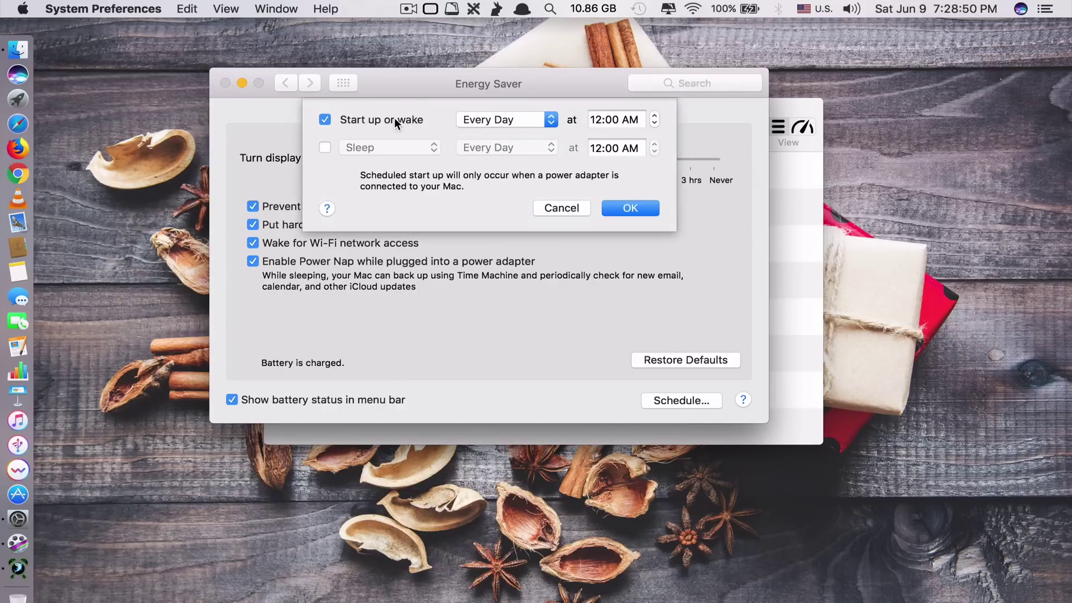
click(461, 122)
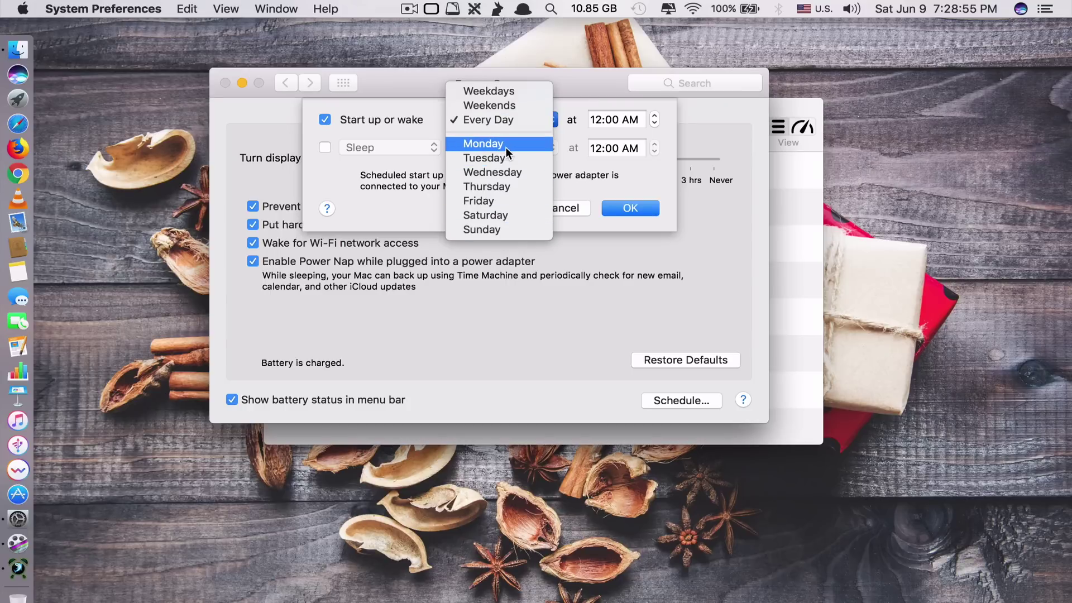
click(581, 158)
click(618, 121)
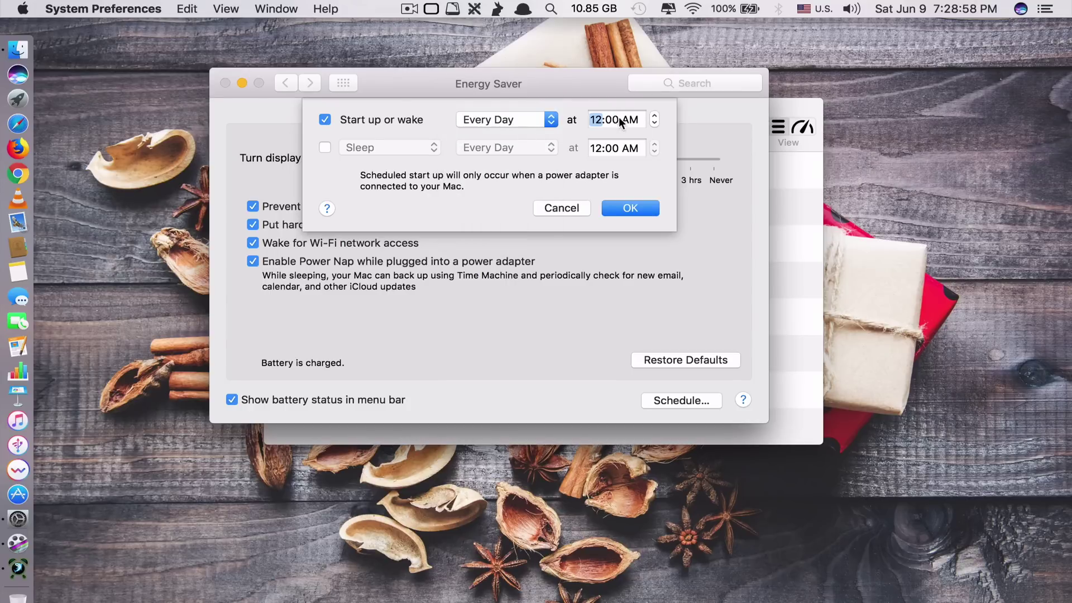
click(421, 119)
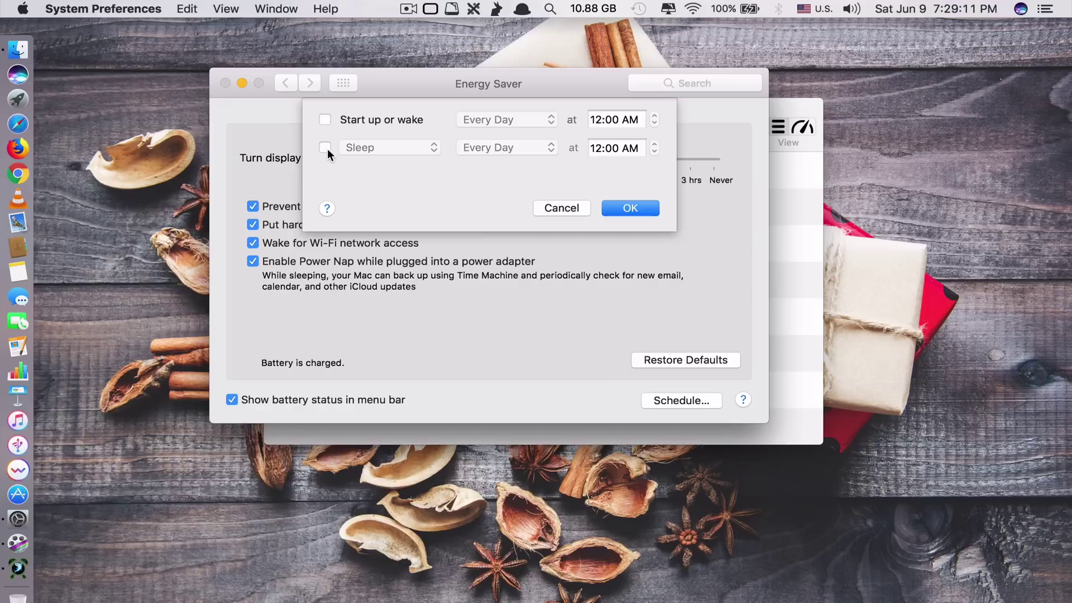
click(325, 148)
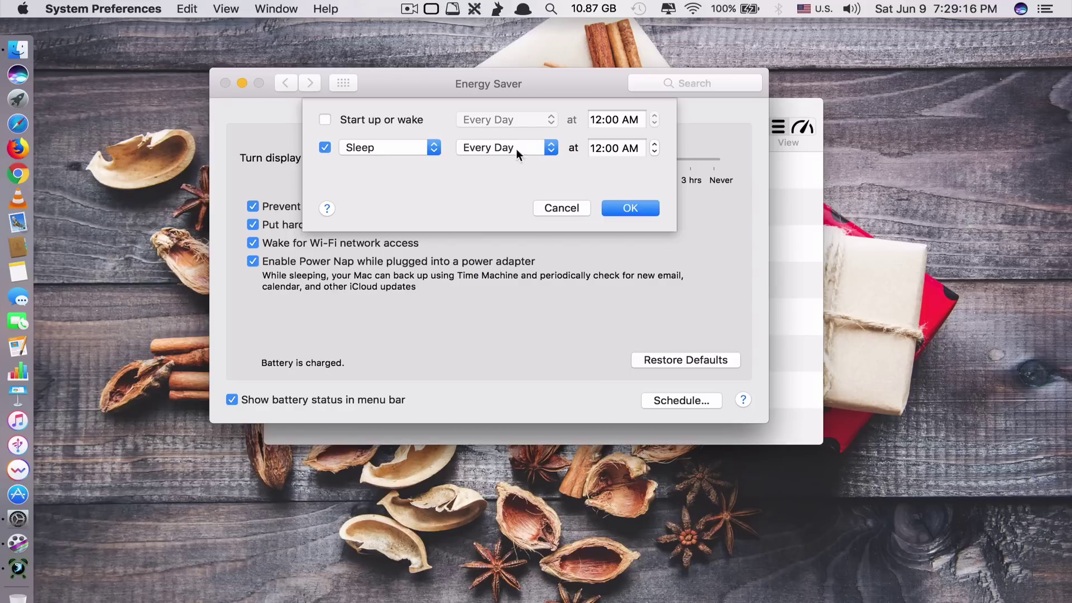
click(384, 150)
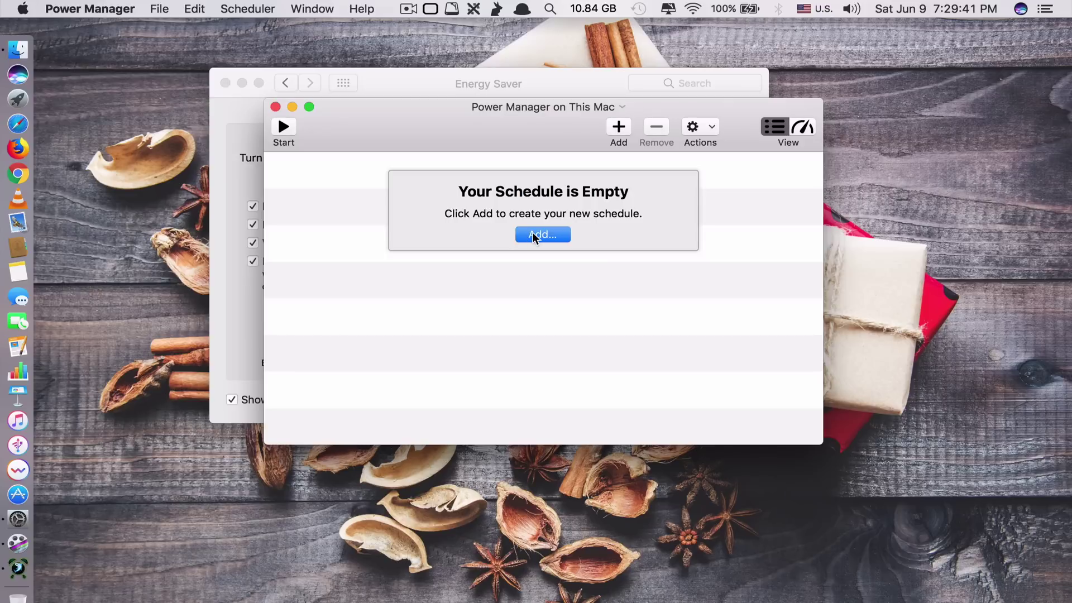
Start a new energy saving task in Power Manager and examine the Complete Schedules and On-Demand templates
click(617, 128)
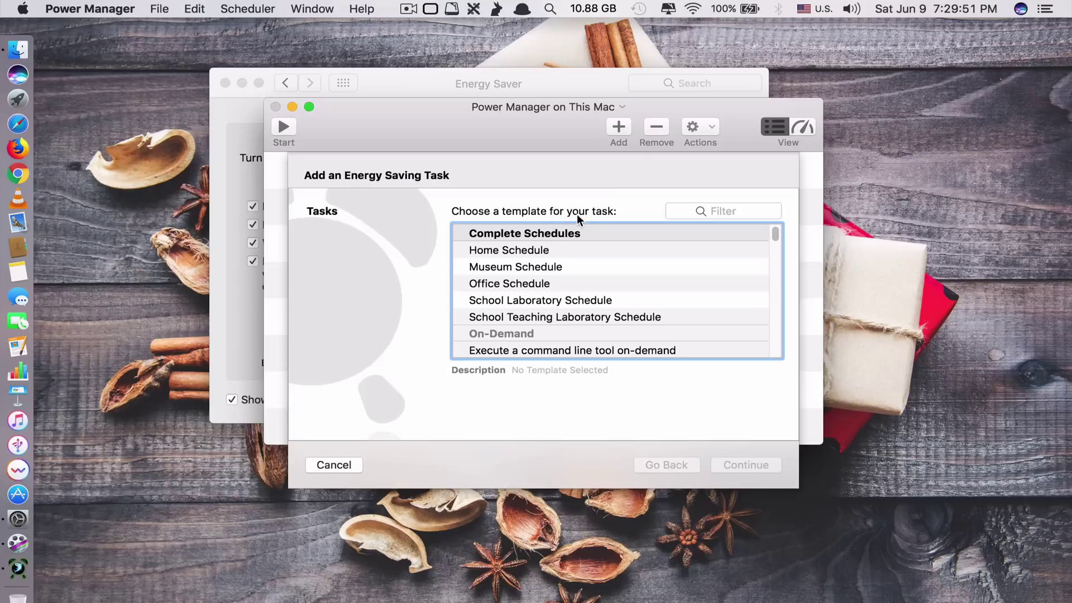
click(530, 252)
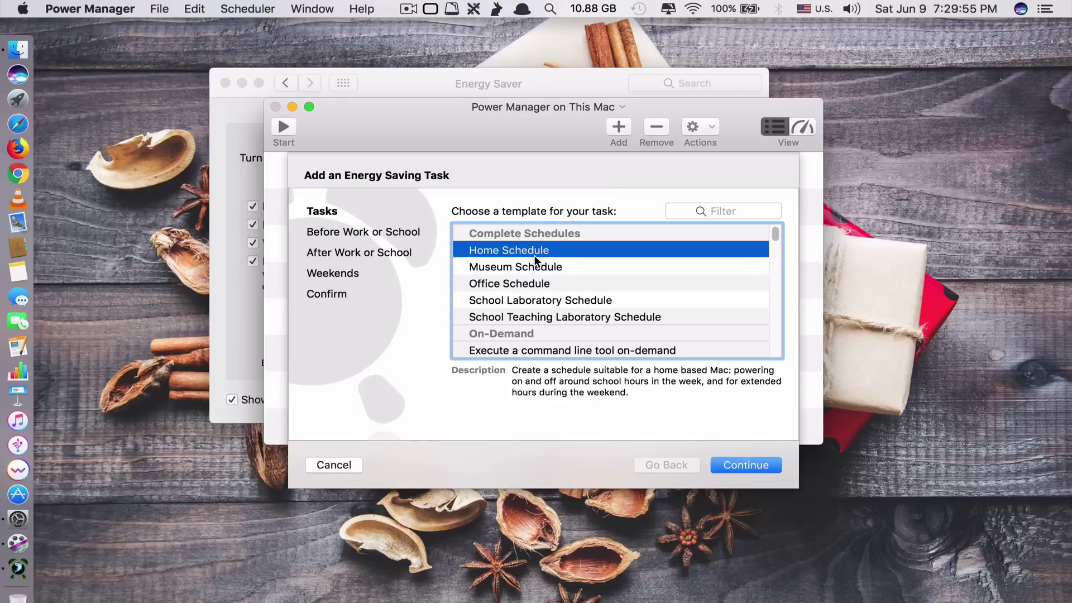
click(561, 282)
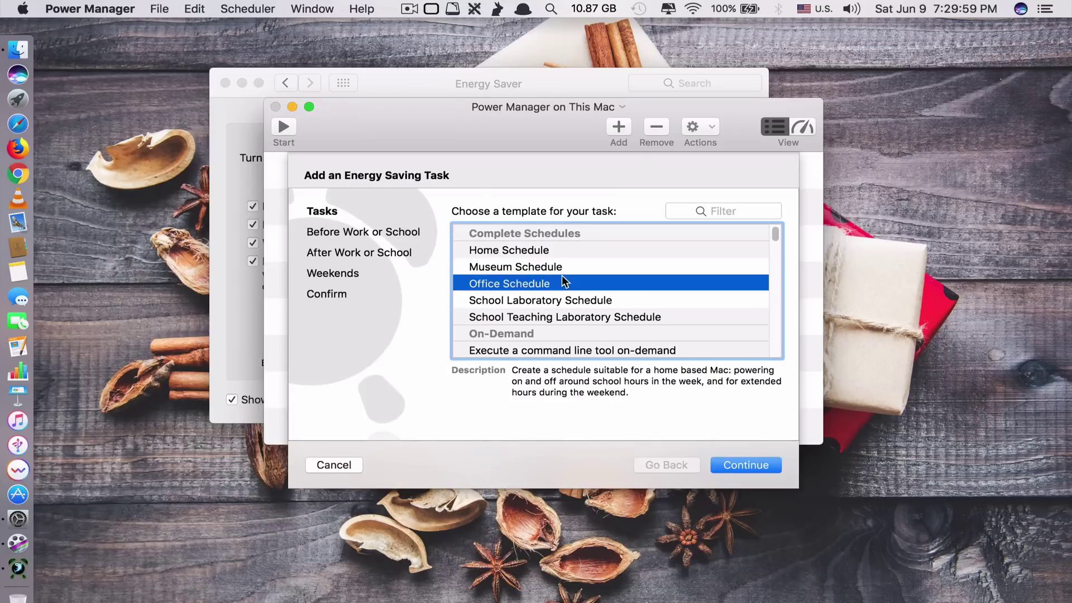
scroll(560, 307, down, 3)
click(550, 313)
scroll(547, 290, down, 3)
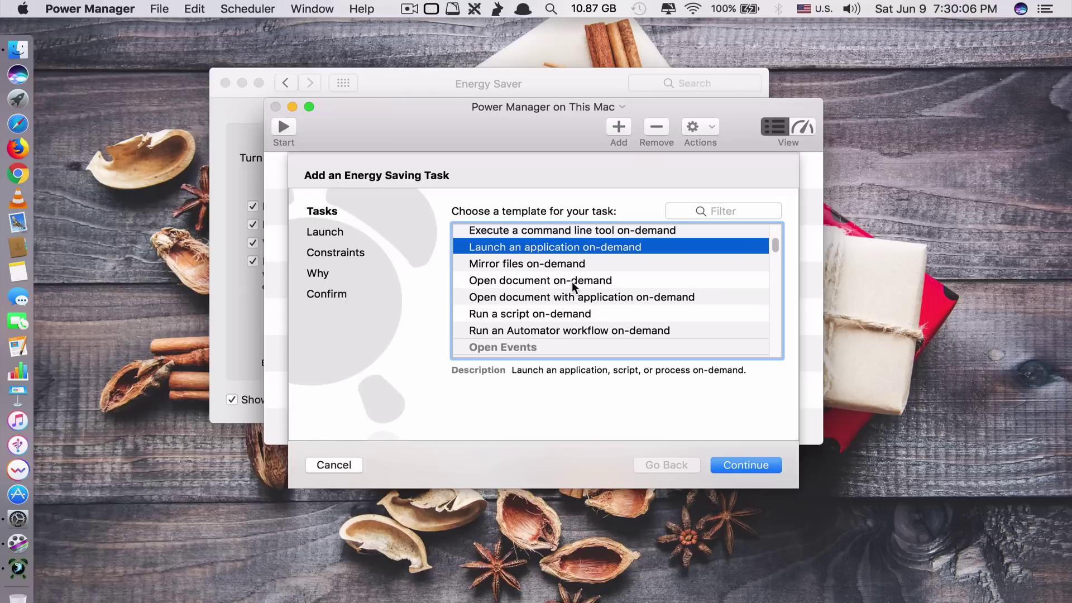
scroll(565, 306, down, 1)
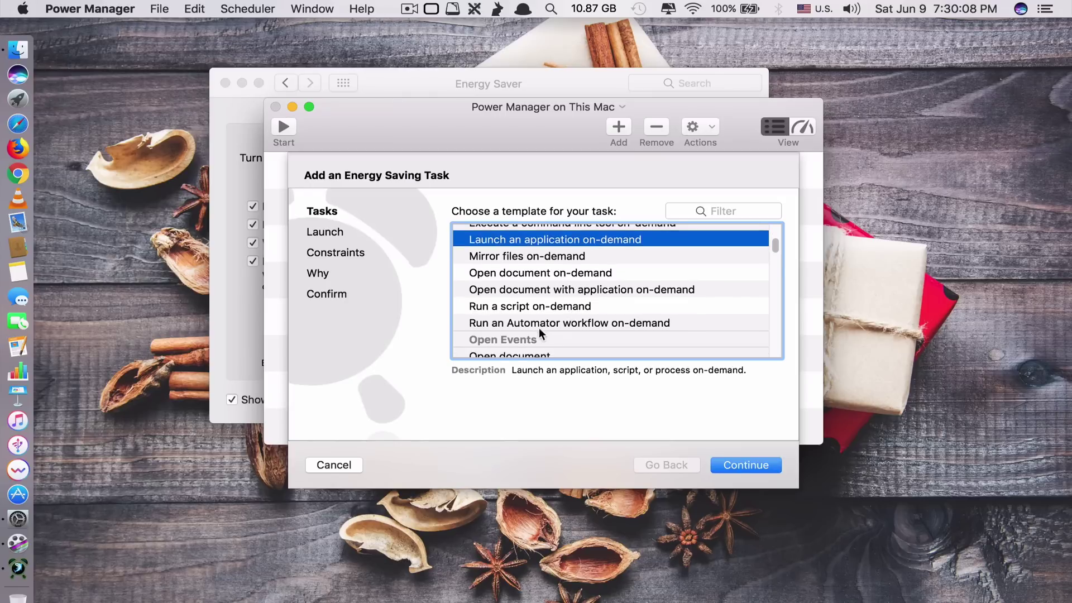
Examine the document-opening and power templates, including Open document after inactivity, Power off after inactivity and Power off
scroll(539, 323, down, 5)
click(540, 284)
click(545, 302)
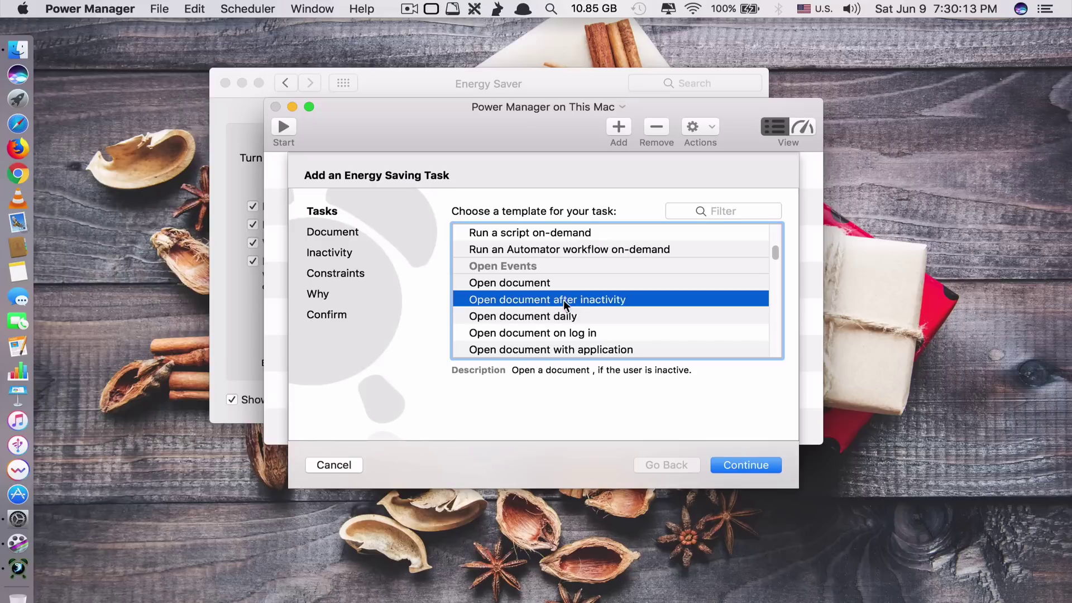
scroll(585, 297, down, 5)
click(561, 274)
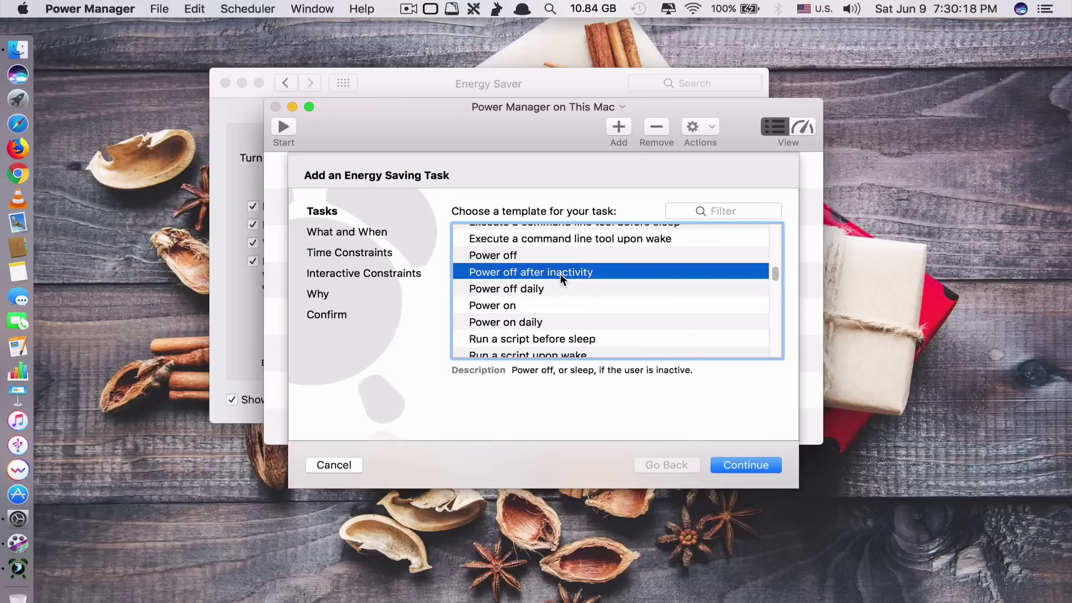
click(516, 258)
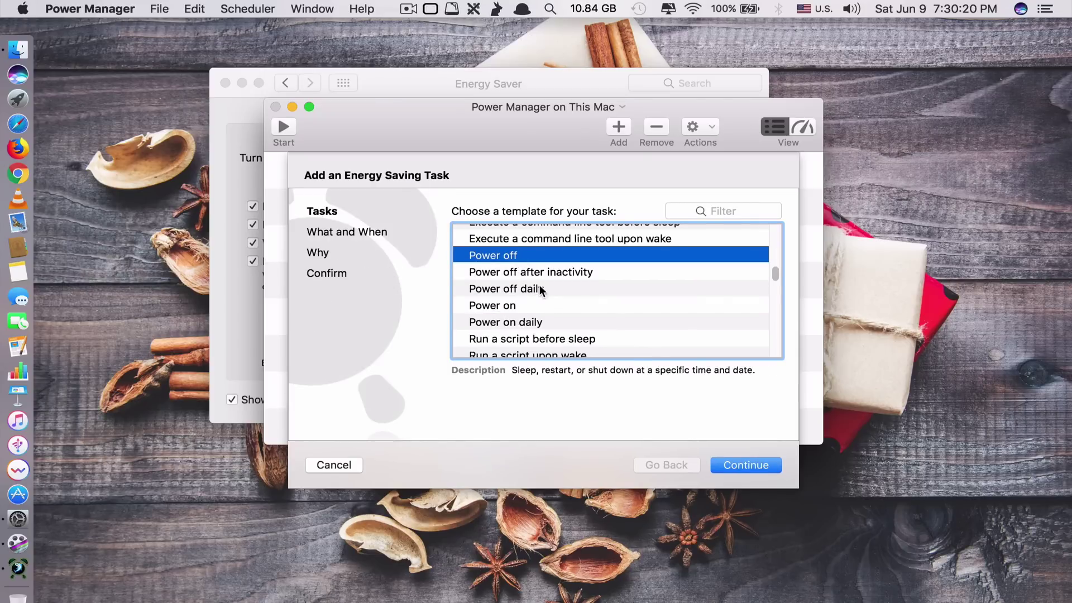
Choose the Power on template for the task and set its action to Power On
click(541, 306)
click(731, 466)
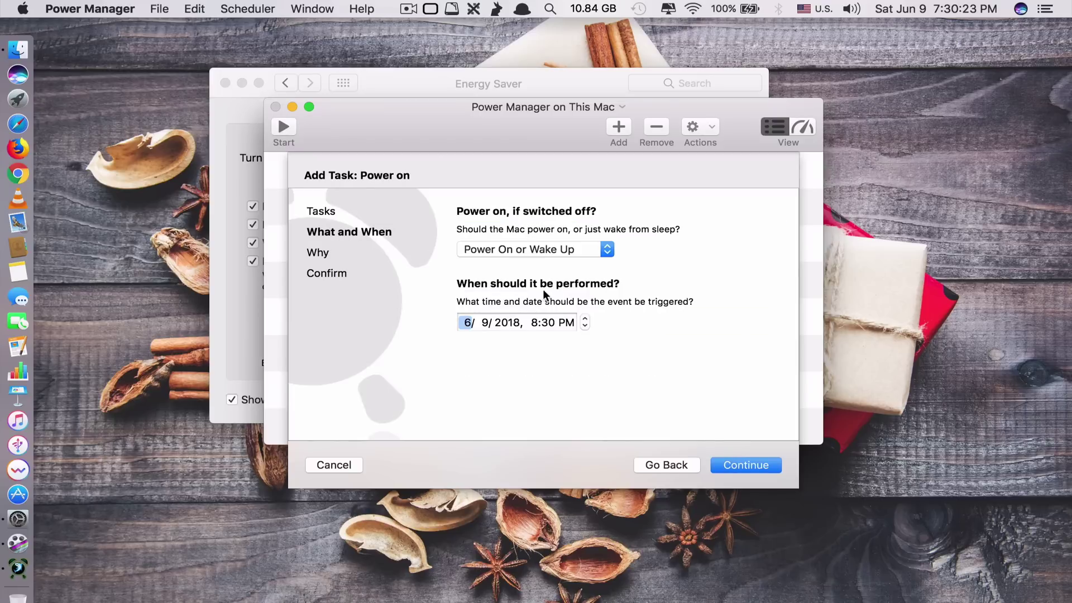
click(509, 251)
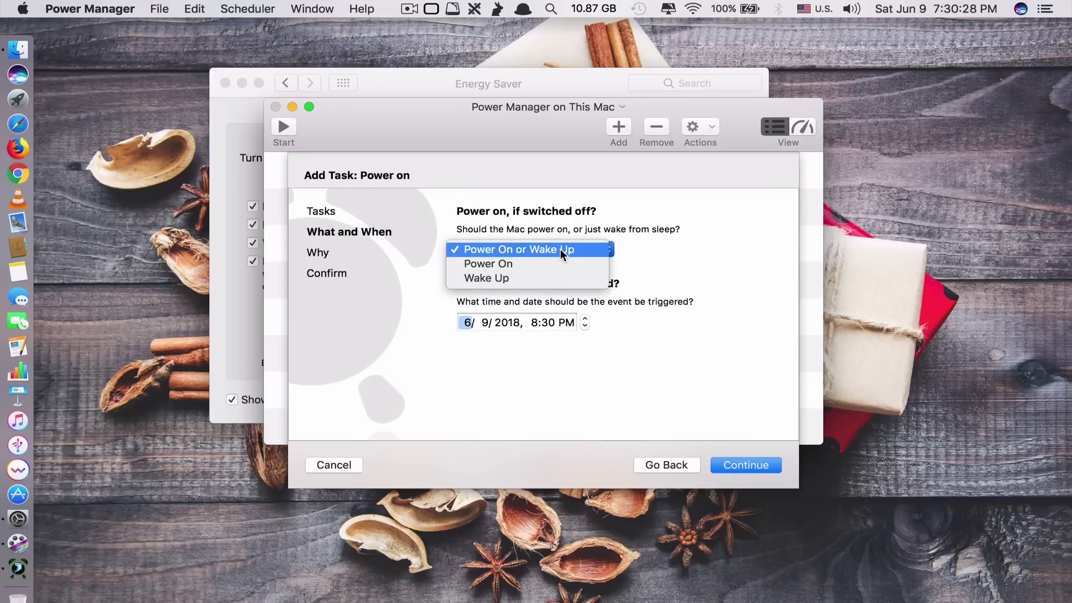
click(538, 263)
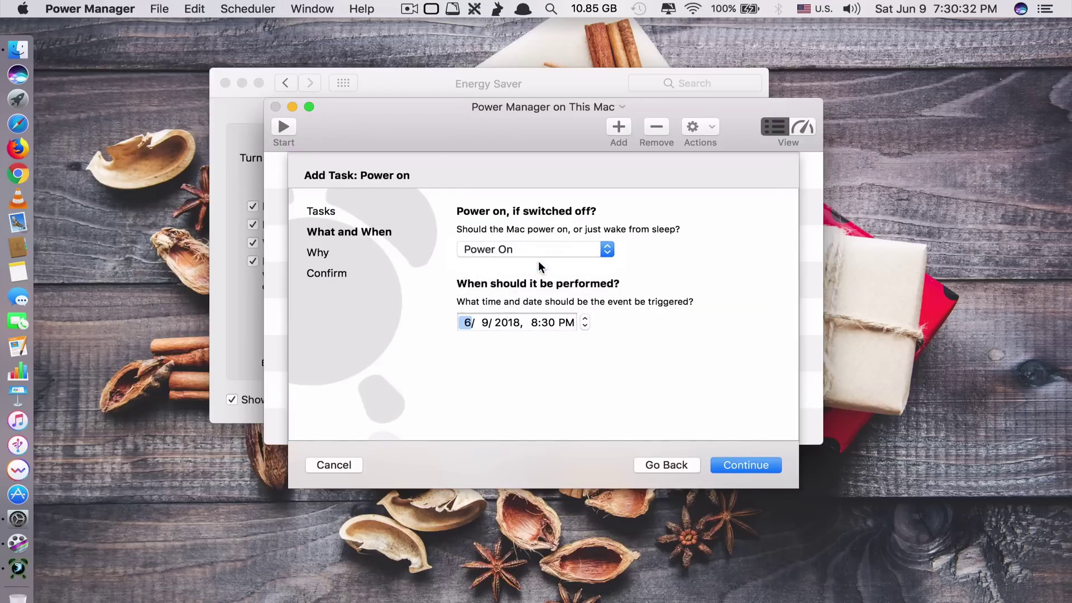
click(500, 323)
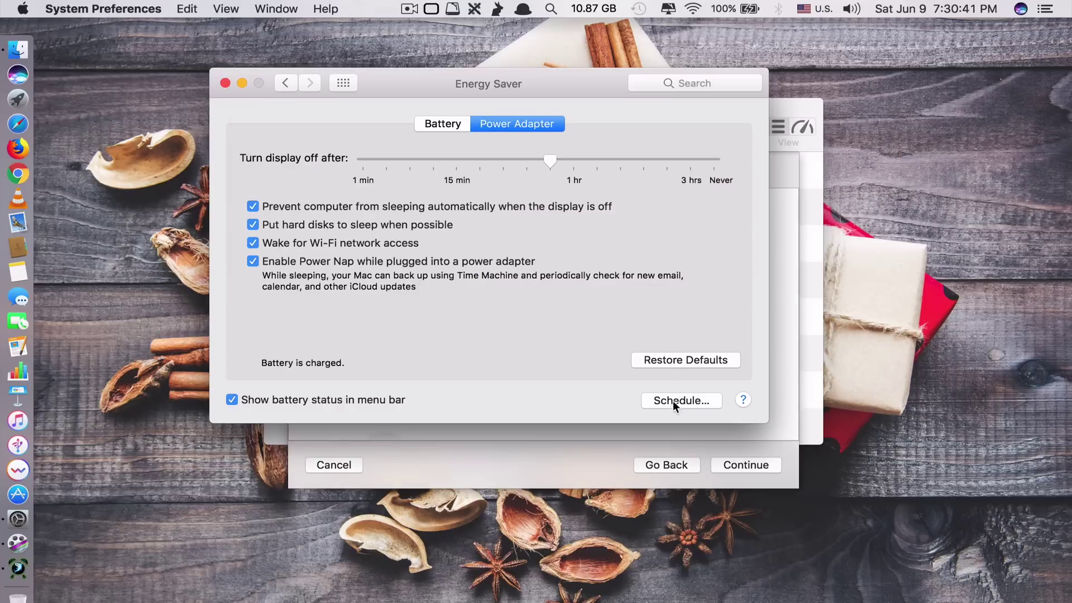
Switch to System Preferences and compare the Start up or wake day options in the Energy Saver schedule
click(675, 400)
click(384, 118)
click(510, 122)
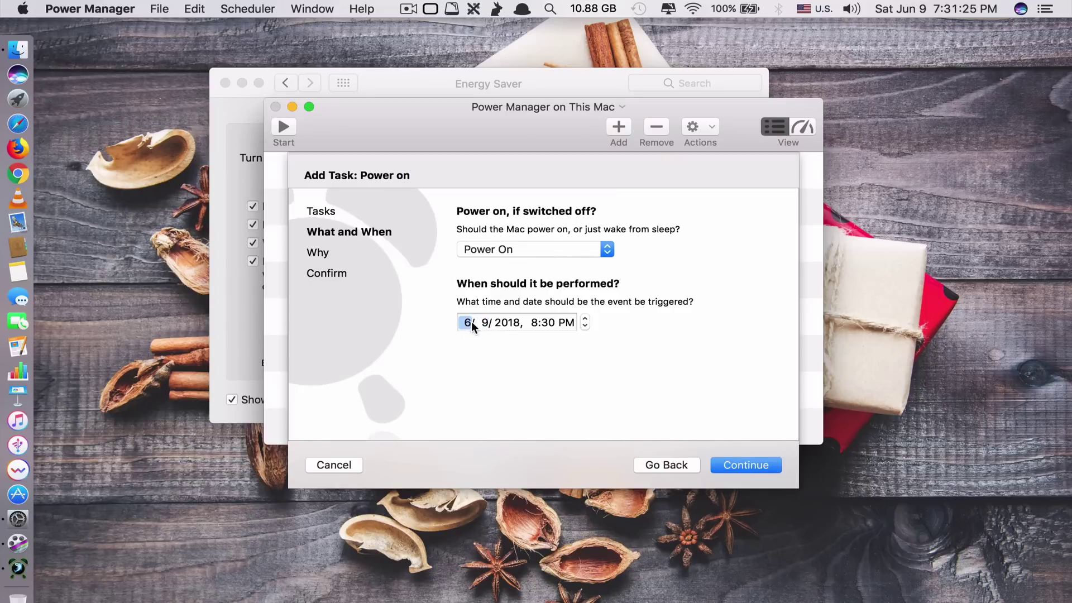
Try setting the Power Manager task's month to 7, and recheck the Energy Saver schedule before cancelling it
click(585, 319)
click(504, 322)
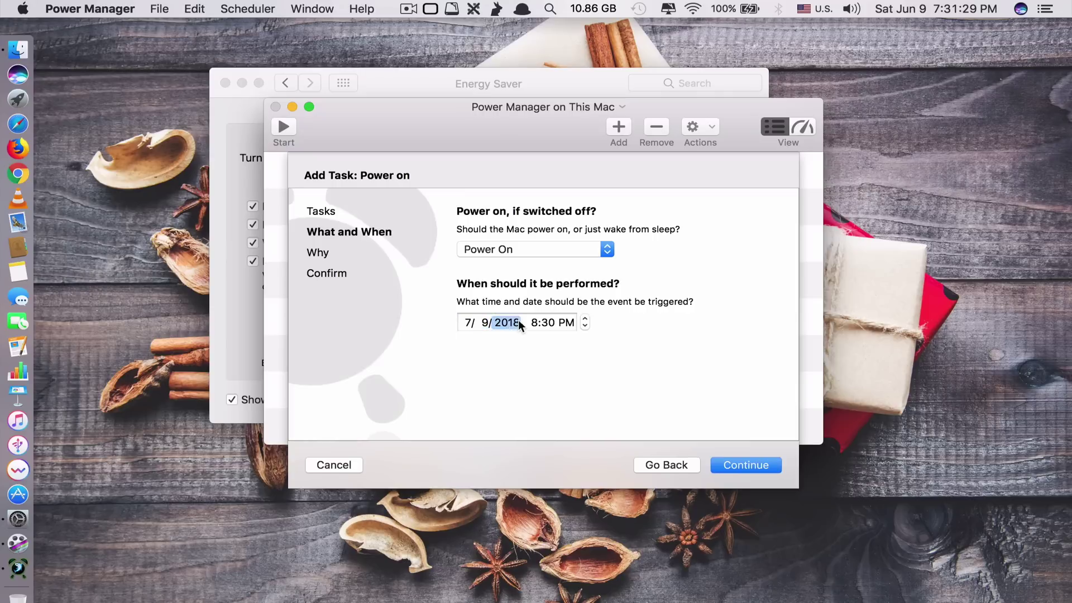
click(547, 324)
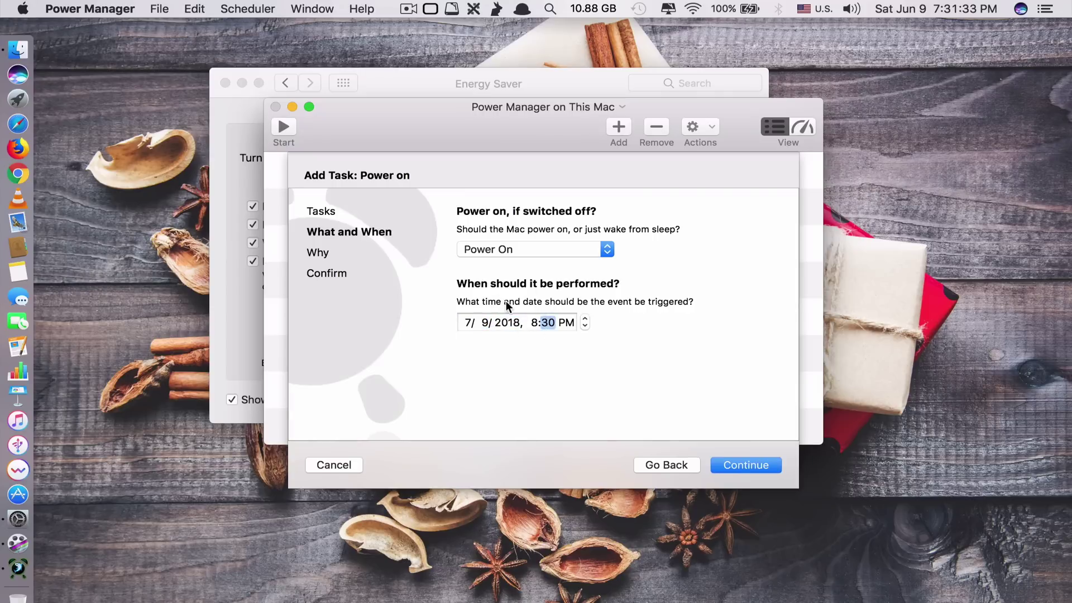
click(677, 401)
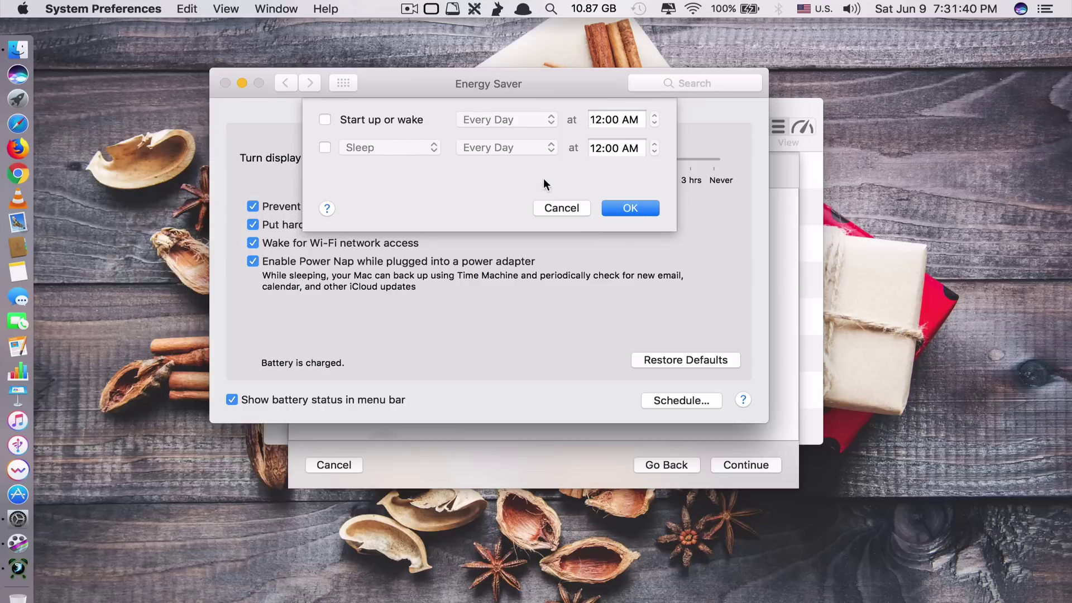
click(565, 207)
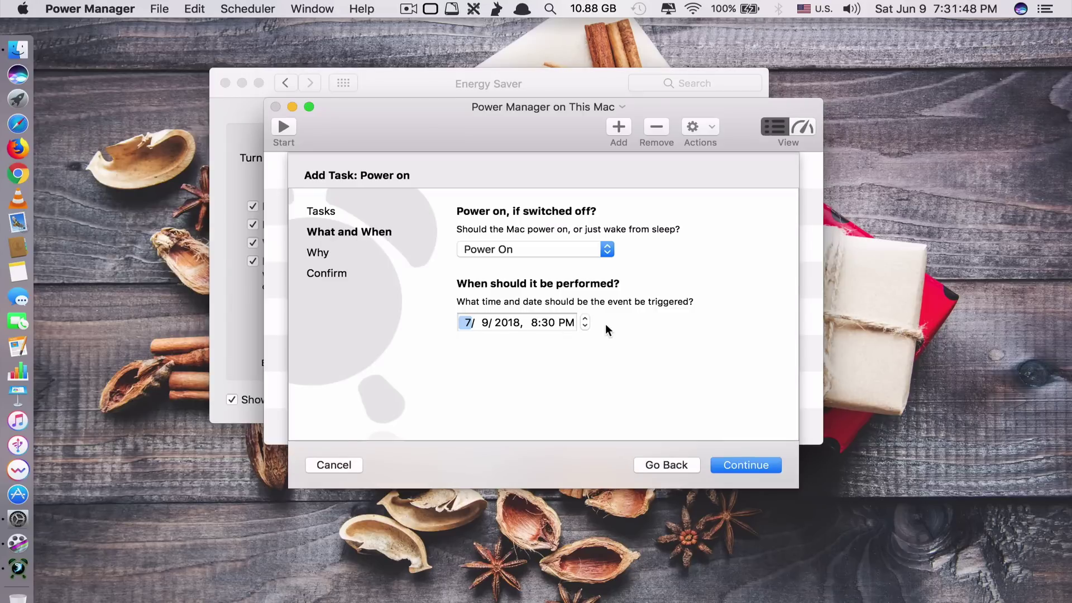
Schedule the Power On task in Power Manager for 6/9/2018 at 7:40 PM and proceed to the event naming
click(585, 325)
click(538, 322)
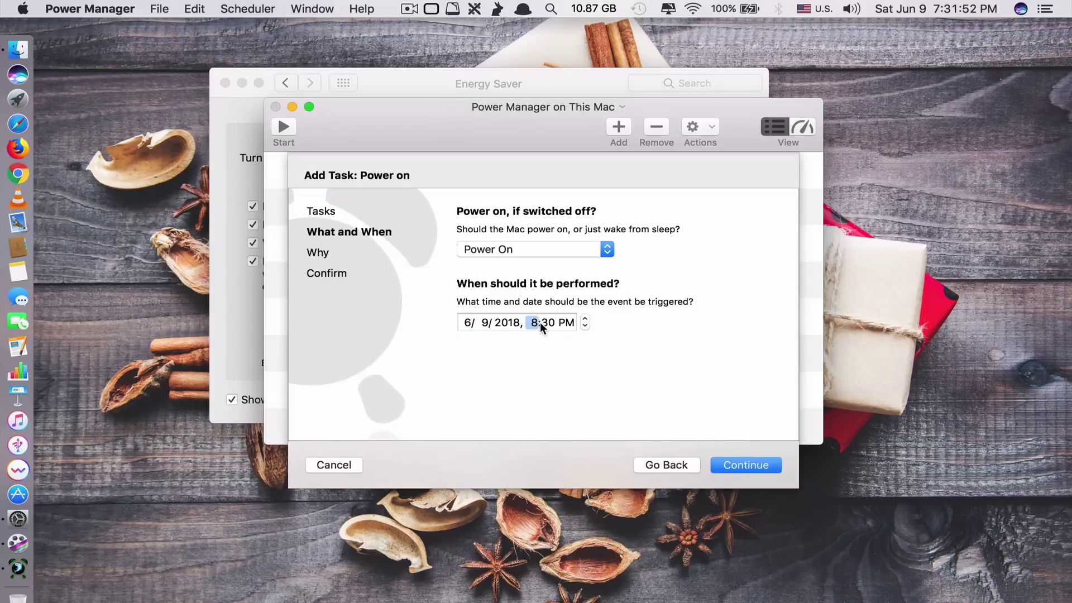
click(584, 326)
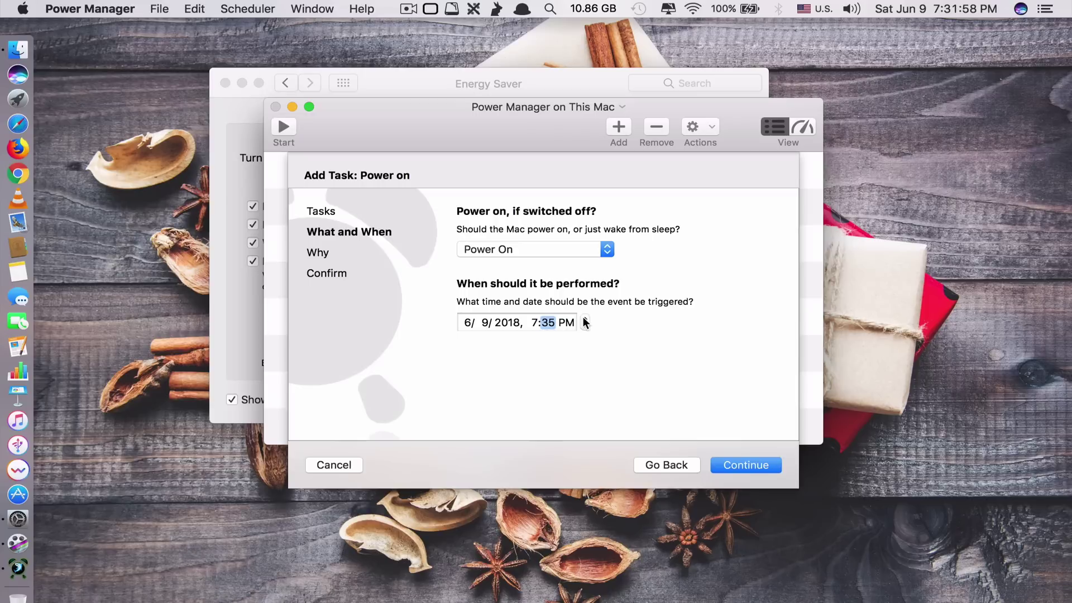
click(585, 318)
click(756, 467)
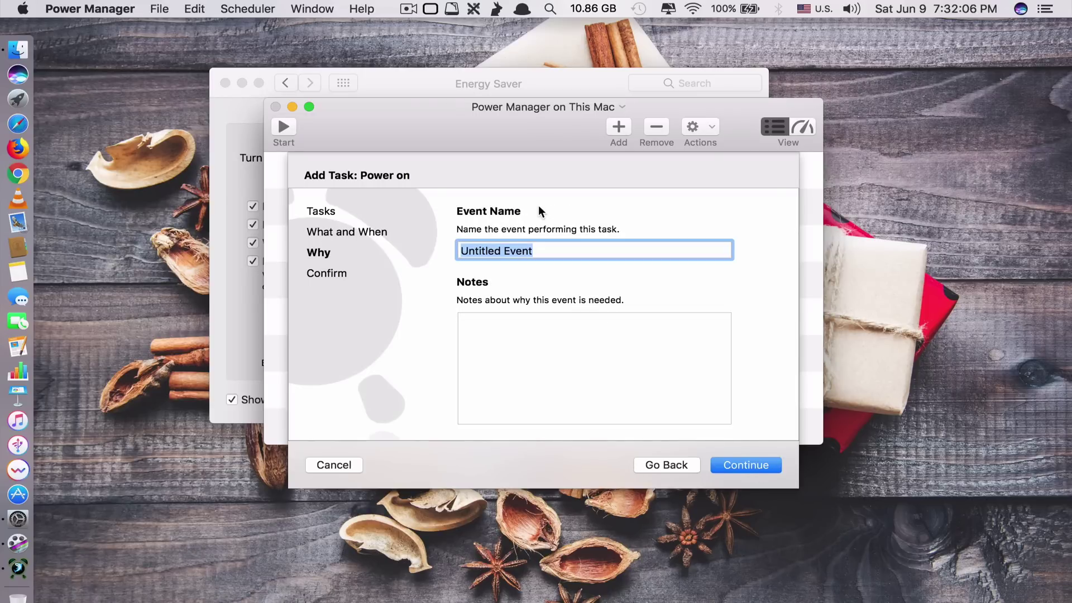
Name the event Power On, leave its notes empty, and add it to the schedule
text(Power On)
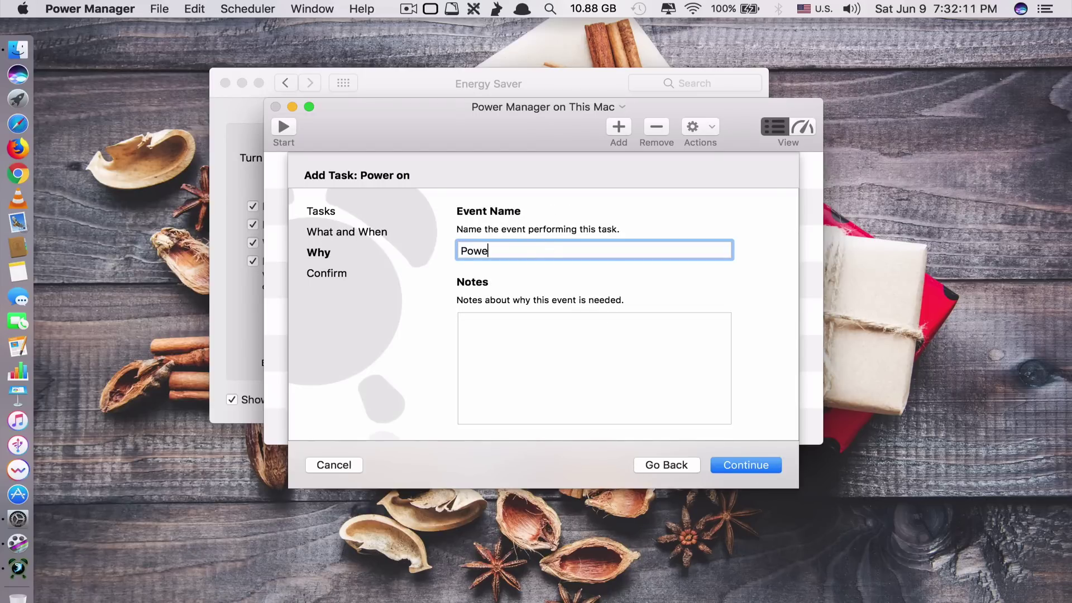
click(600, 378)
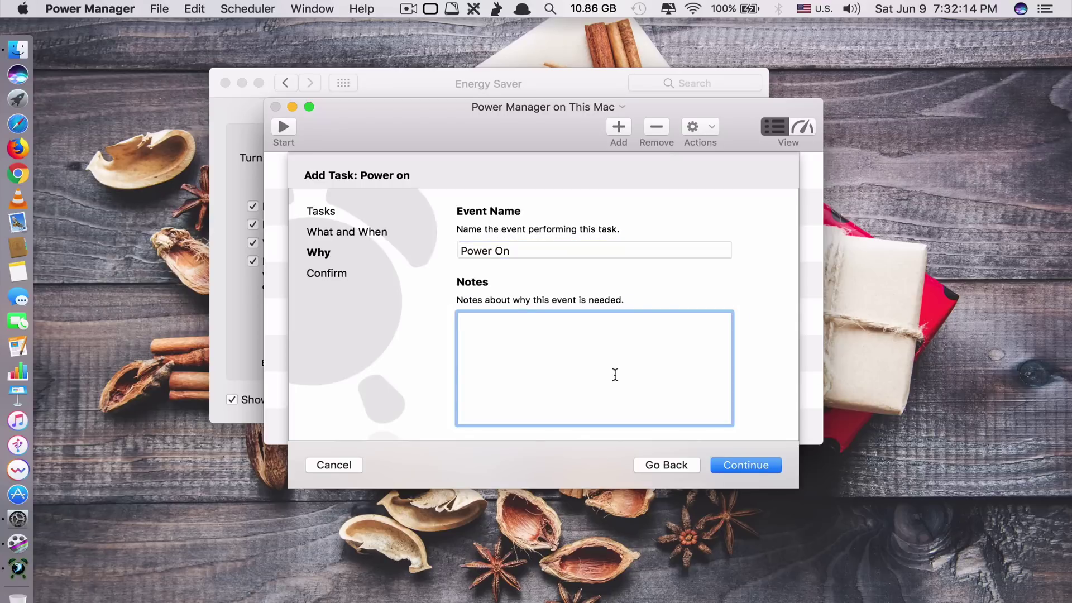
click(745, 466)
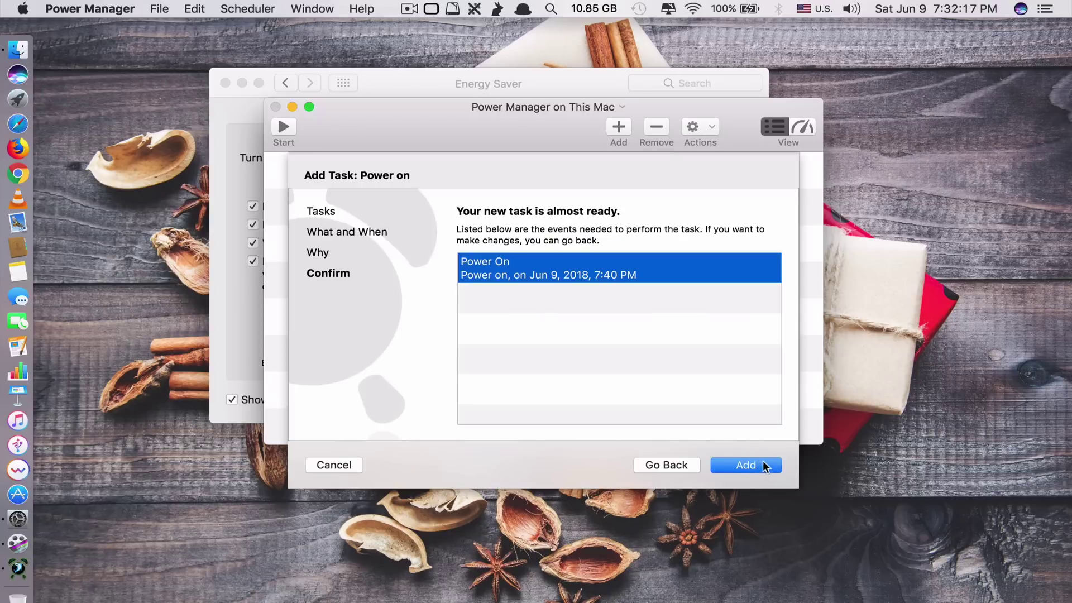
click(752, 461)
click(493, 178)
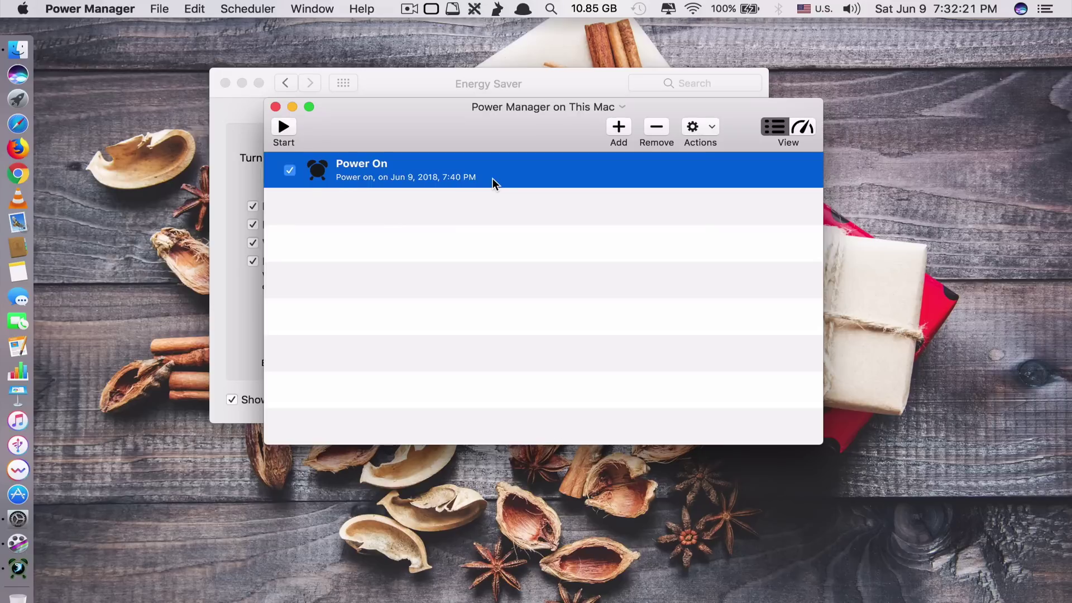
click(425, 174)
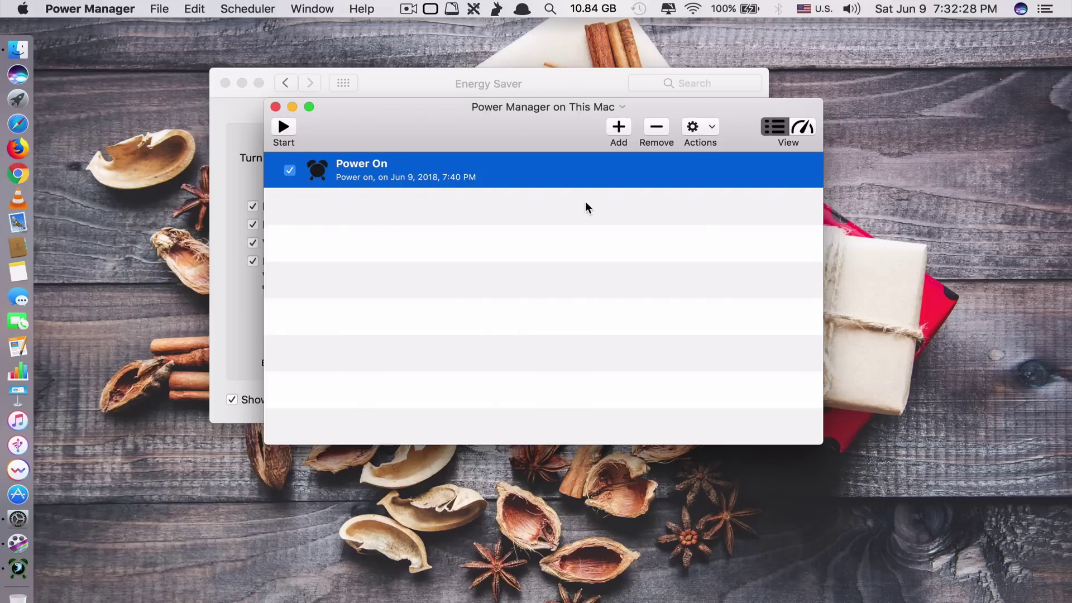
Start another energy saving task using the Power off template and proceed to its action and time settings
click(619, 126)
scroll(537, 286, down, 10)
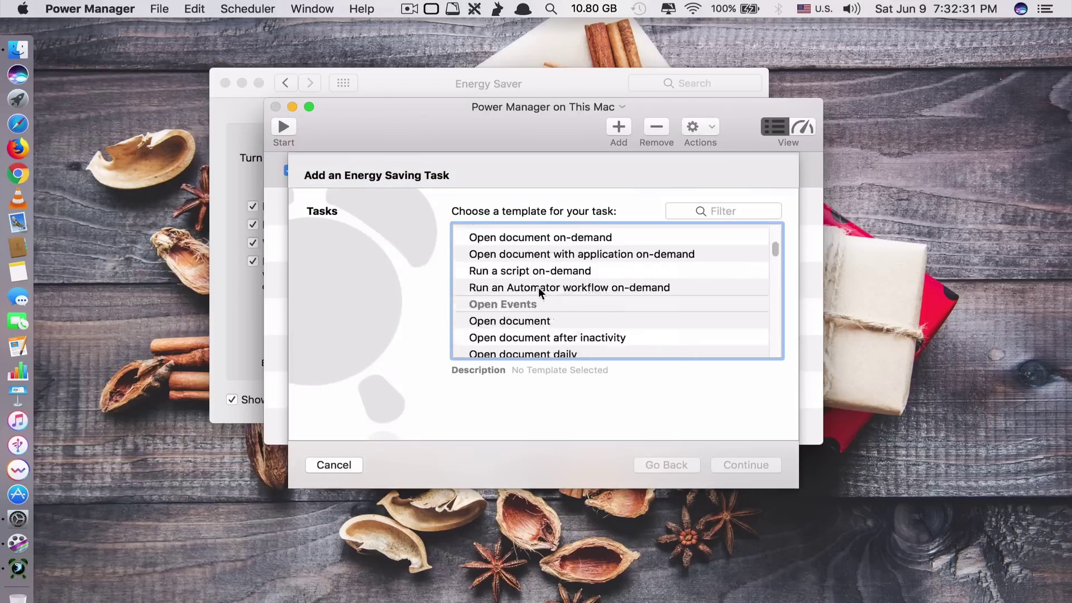
click(527, 257)
click(725, 464)
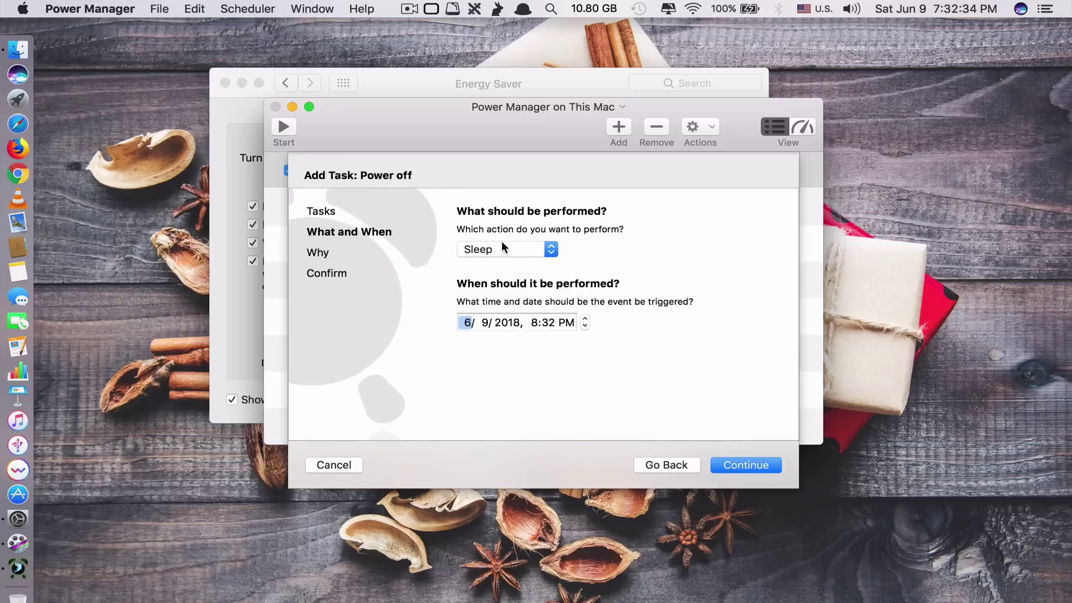
Set the Power off task's action to Shut Down at 7:35 PM on 6/9/2018 and proceed to the event naming
click(503, 249)
click(494, 278)
click(546, 322)
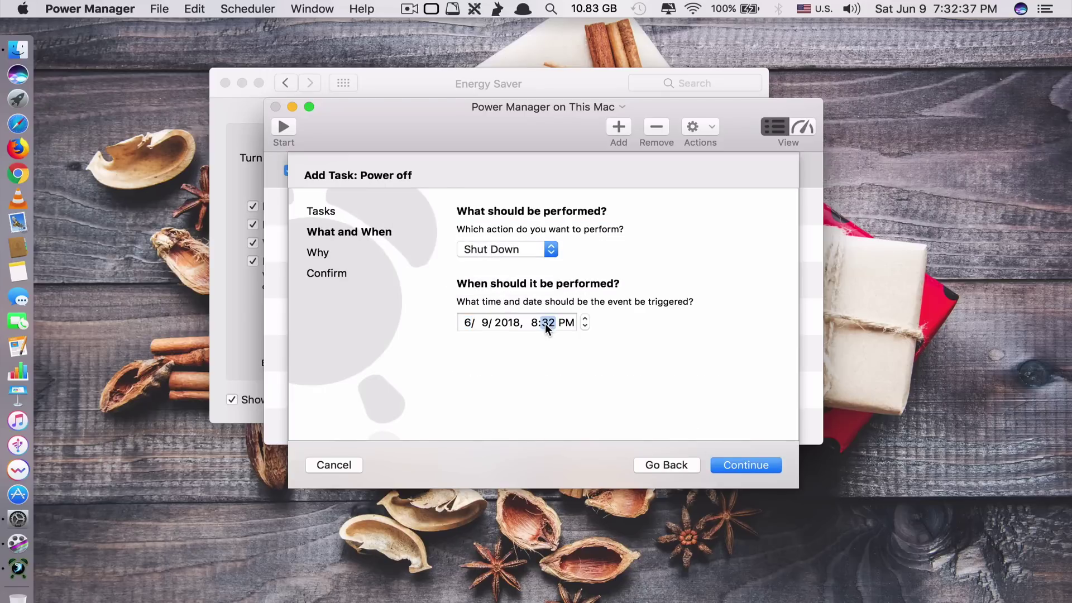
click(533, 322)
text(7)
click(585, 319)
click(584, 319)
click(585, 319)
click(585, 318)
click(748, 466)
Name the event Power off, leave its notes empty, and add it to the schedule
text(Po)
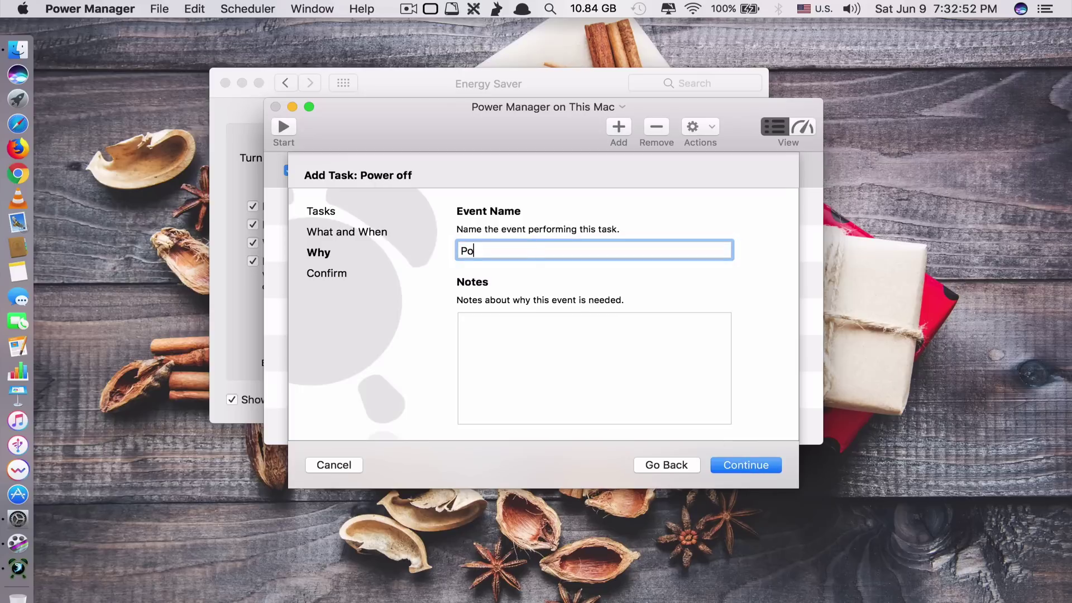
text(wer off)
click(746, 465)
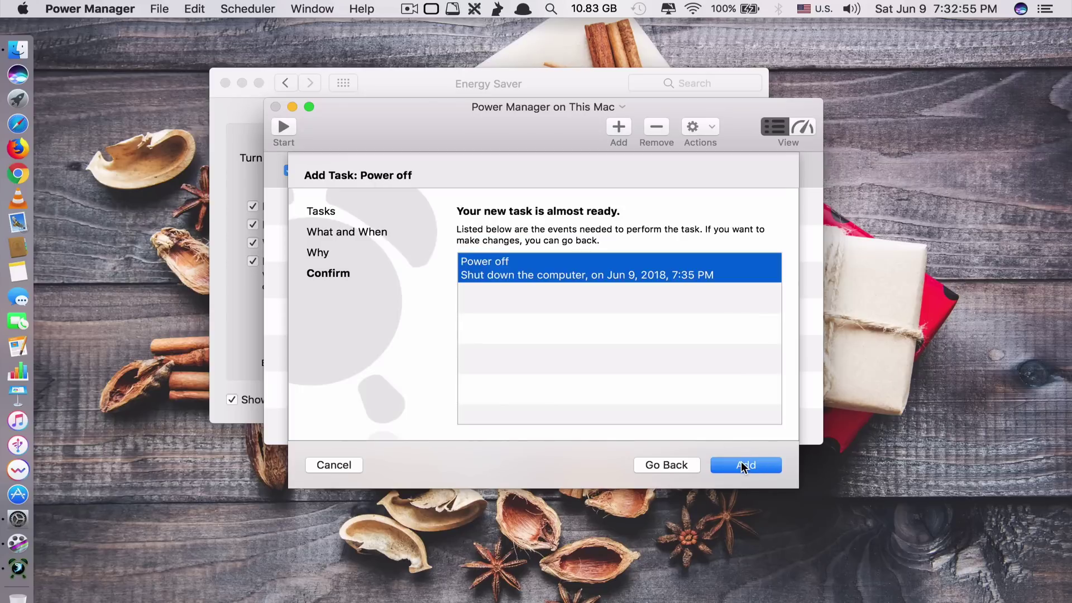
click(745, 465)
Start the scheduler and accept the Power off event's existing trigger time in its adjustment dialog
key(cmd+a)
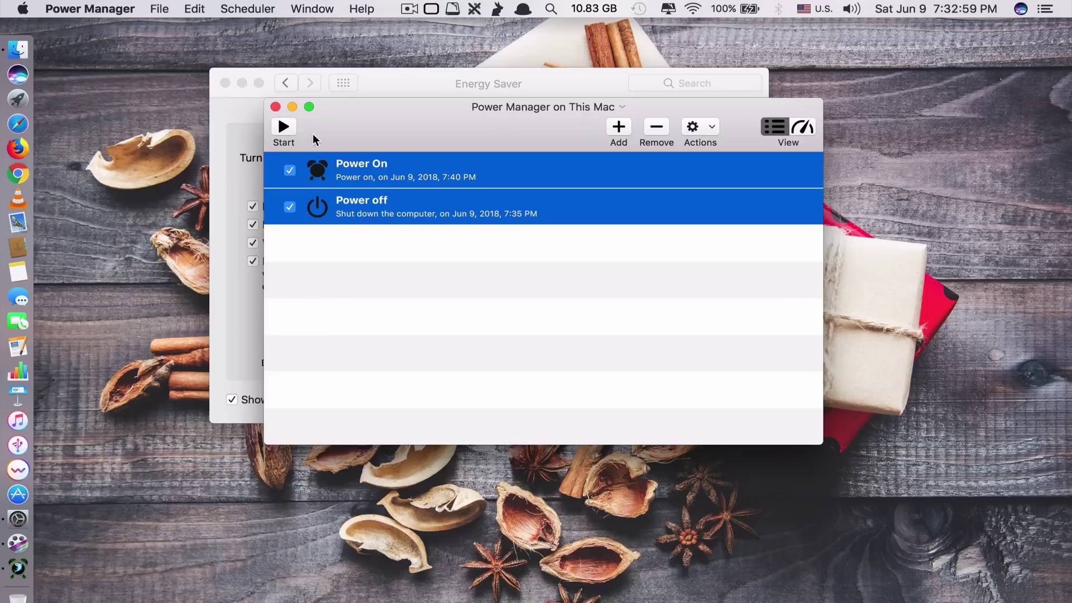
click(283, 128)
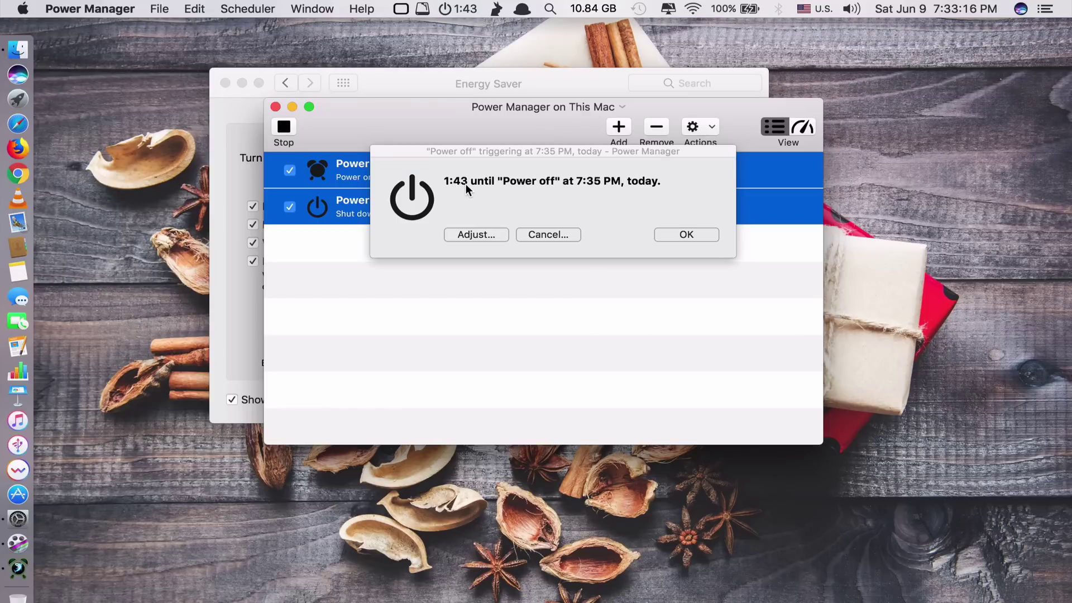
click(484, 235)
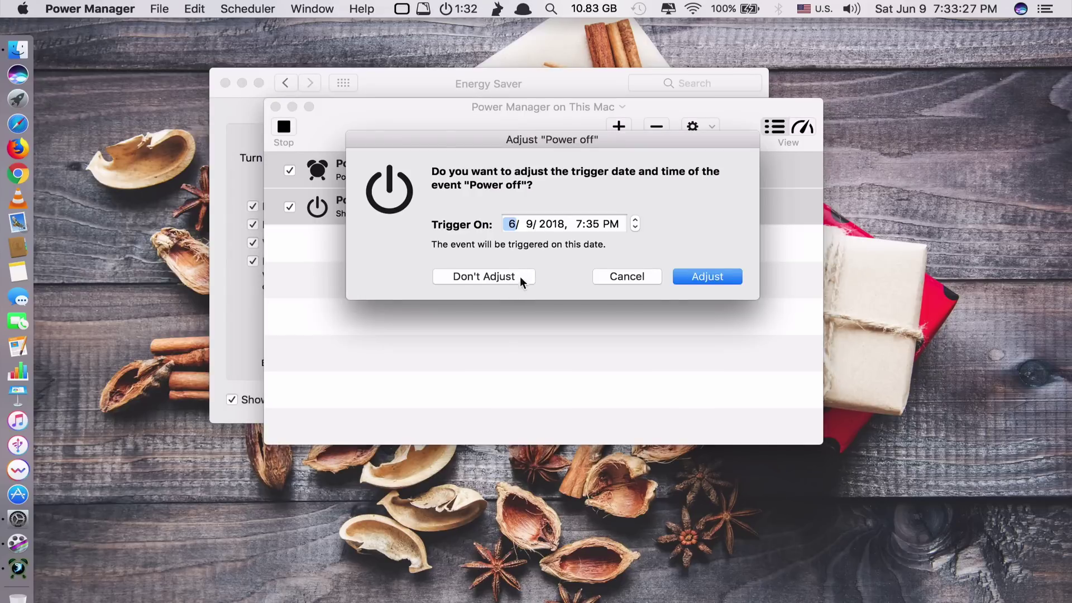
click(686, 280)
Stop the scheduler and confirm that its events should no longer be performed
click(283, 128)
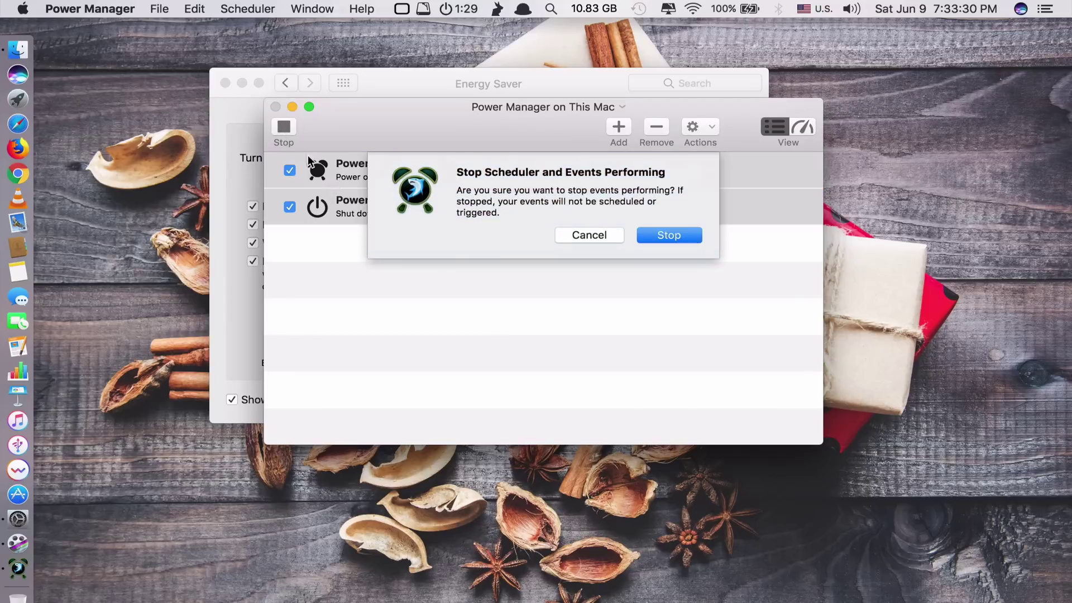
click(670, 234)
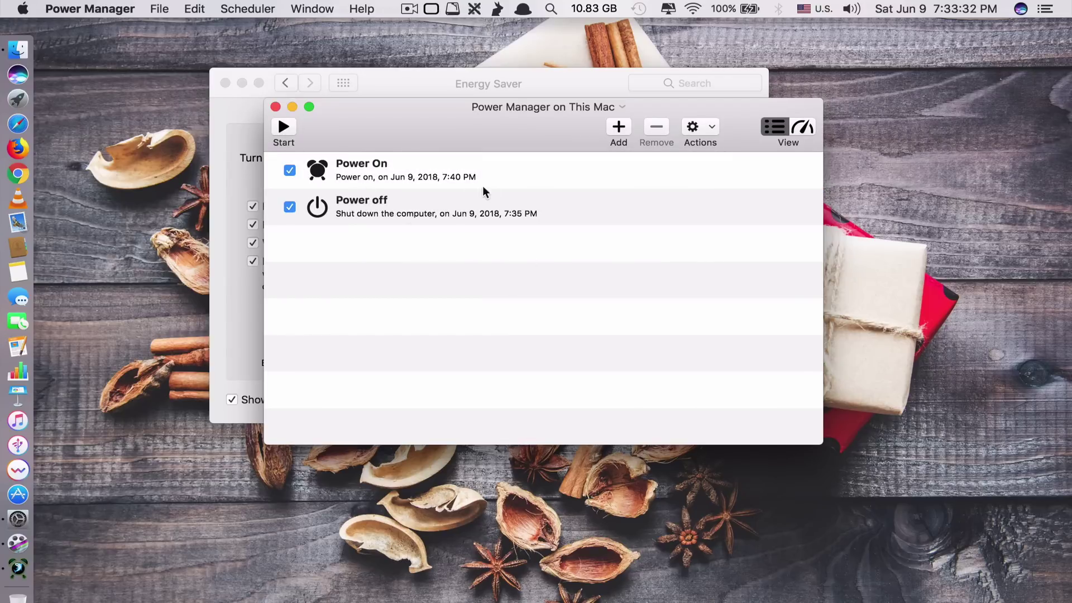
click(756, 194)
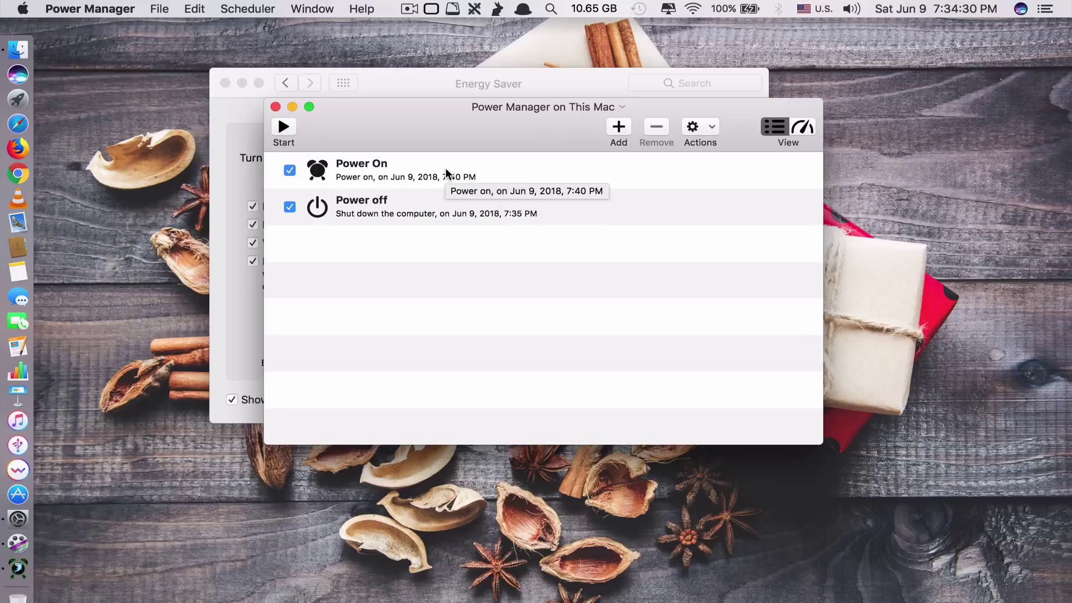
click(417, 184)
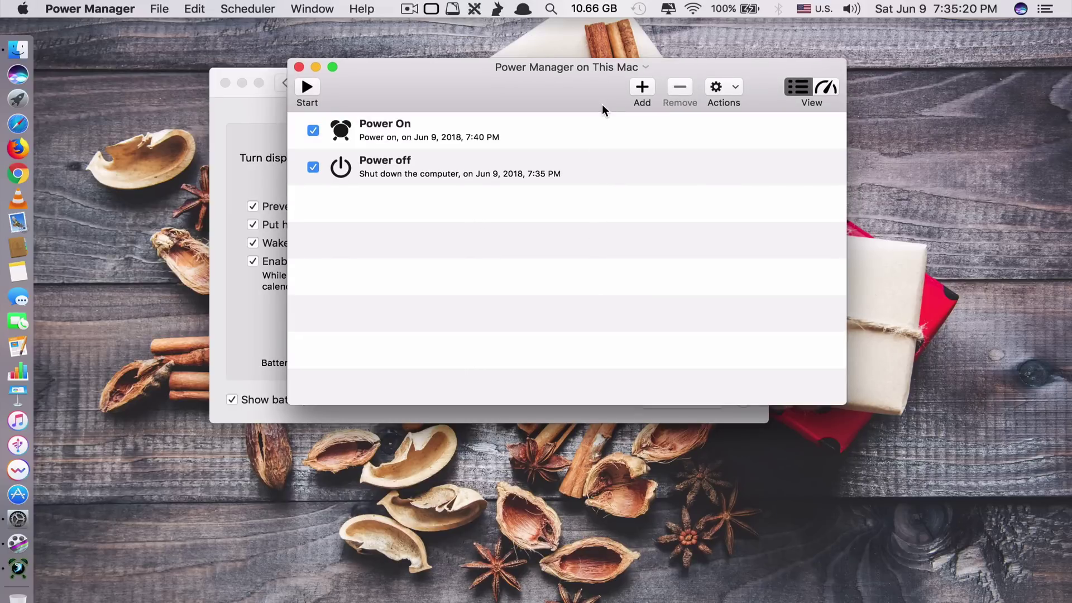
mouse_move(415, 89)
mouse_down()
mouse_move(645, 98)
mouse_move(434, 99)
mouse_up()
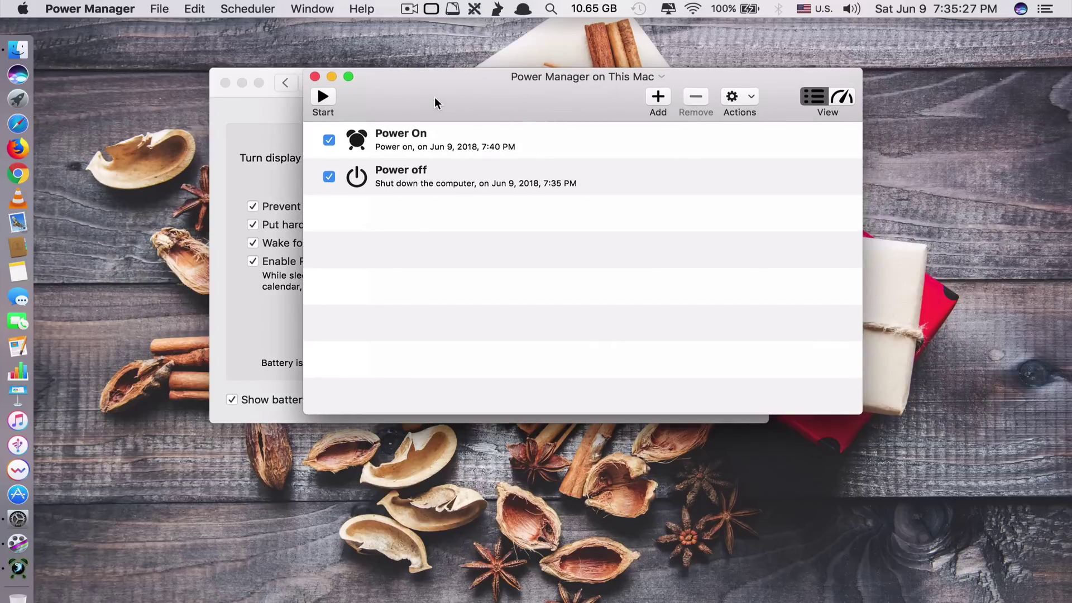
Start another energy saving task using the Launch an application template and proceed to its application selection
click(656, 99)
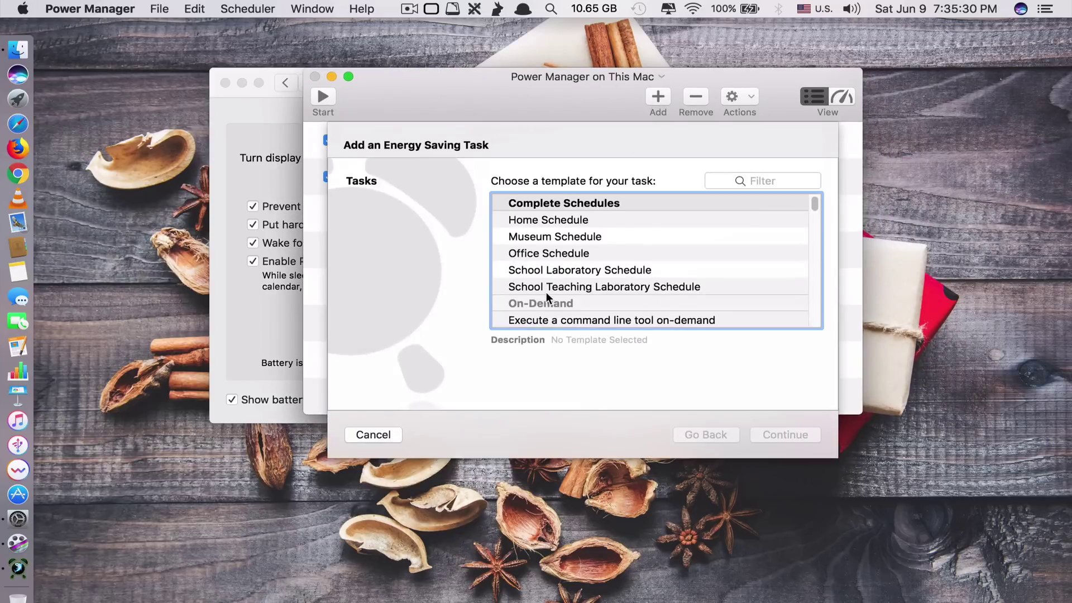
scroll(548, 289, down, 15)
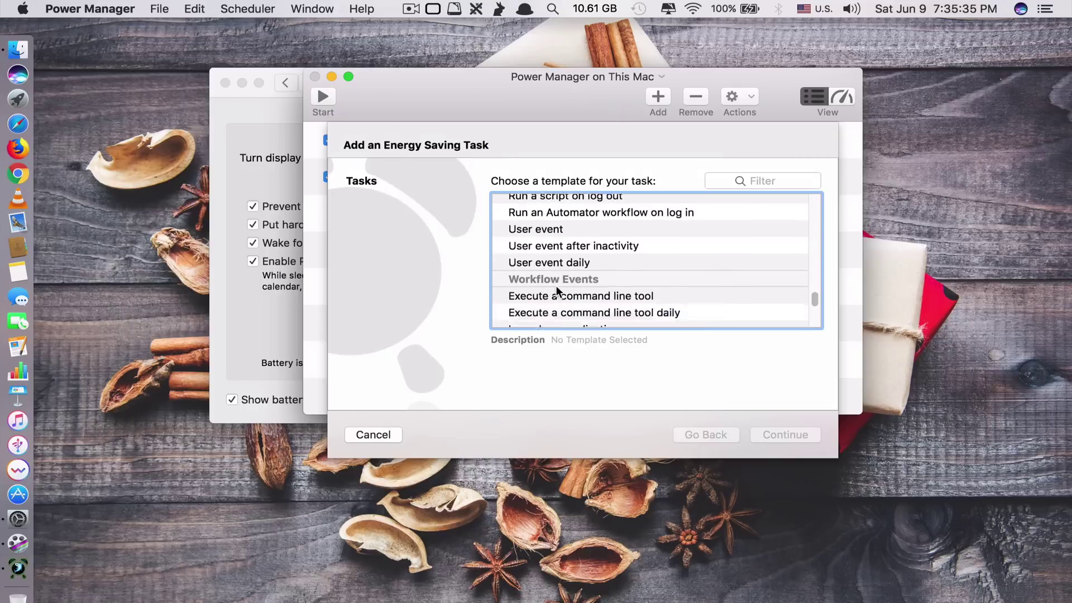
scroll(556, 286, down, 5)
scroll(555, 285, up, 2)
click(581, 233)
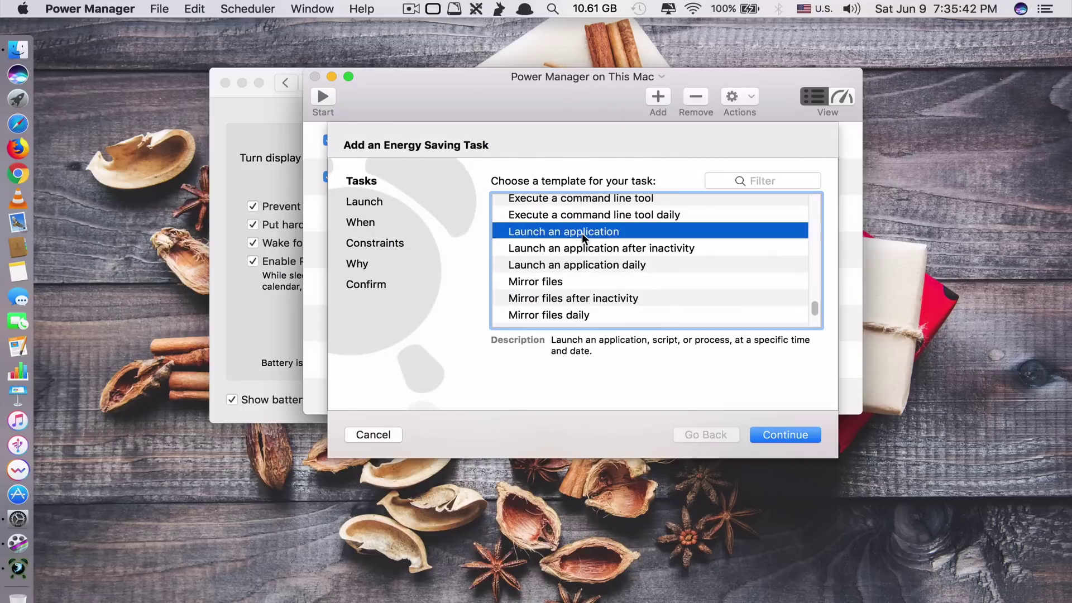
click(788, 436)
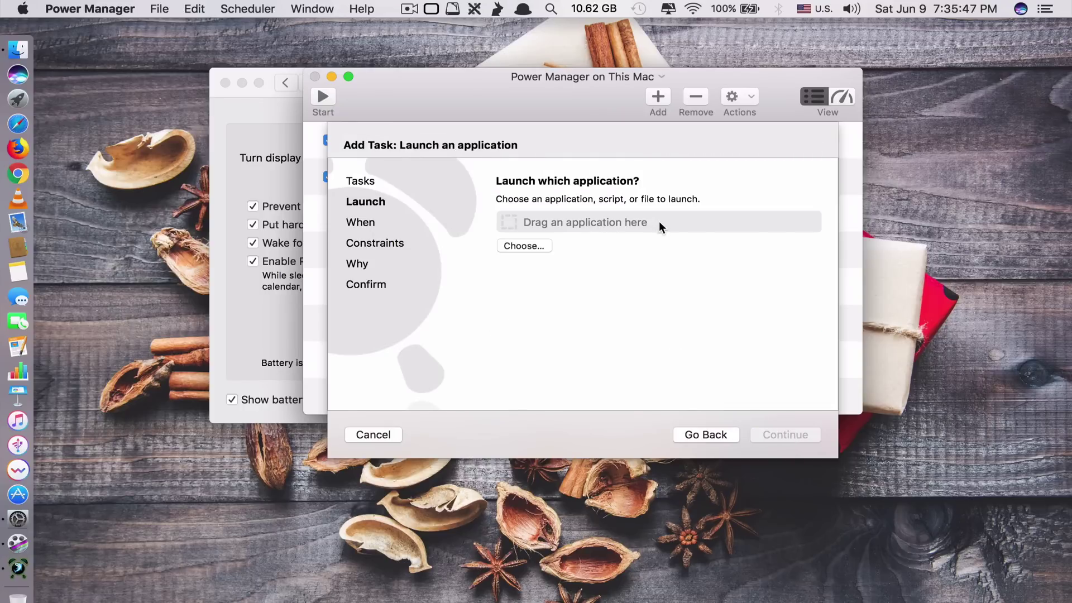
Choose VLC from the Applications folder as the application to launch and proceed to the task's timing
click(534, 246)
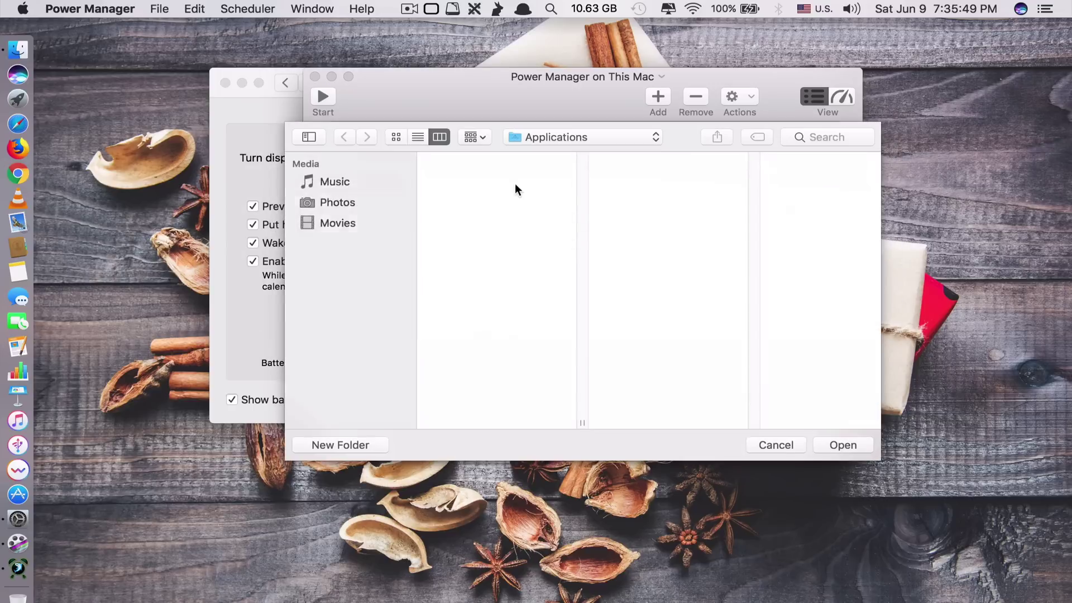
scroll(487, 334, down, 3)
scroll(487, 334, down, 15)
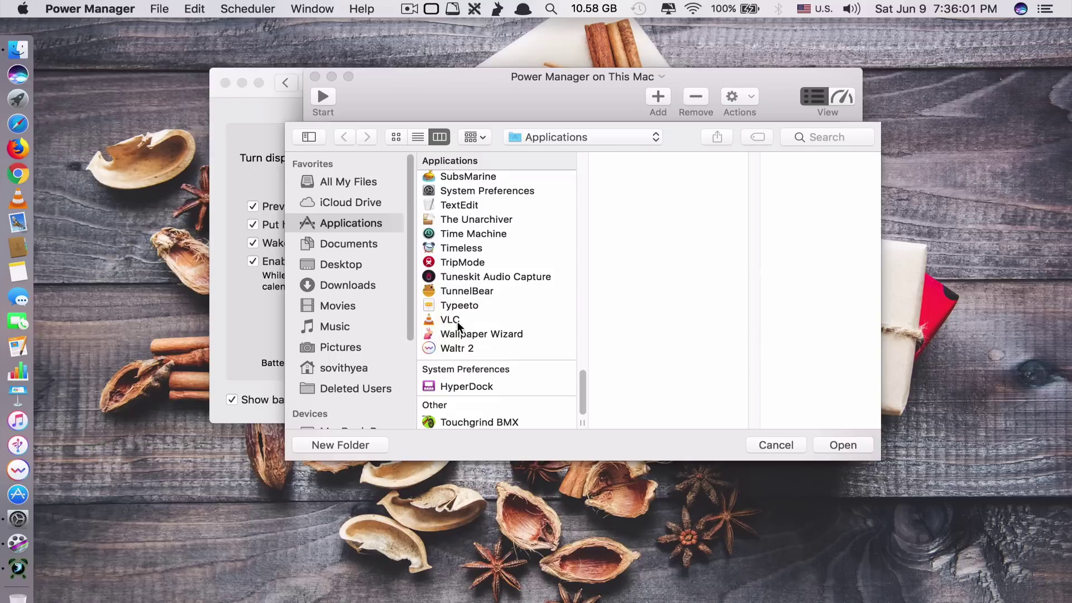
click(453, 320)
click(841, 445)
click(775, 434)
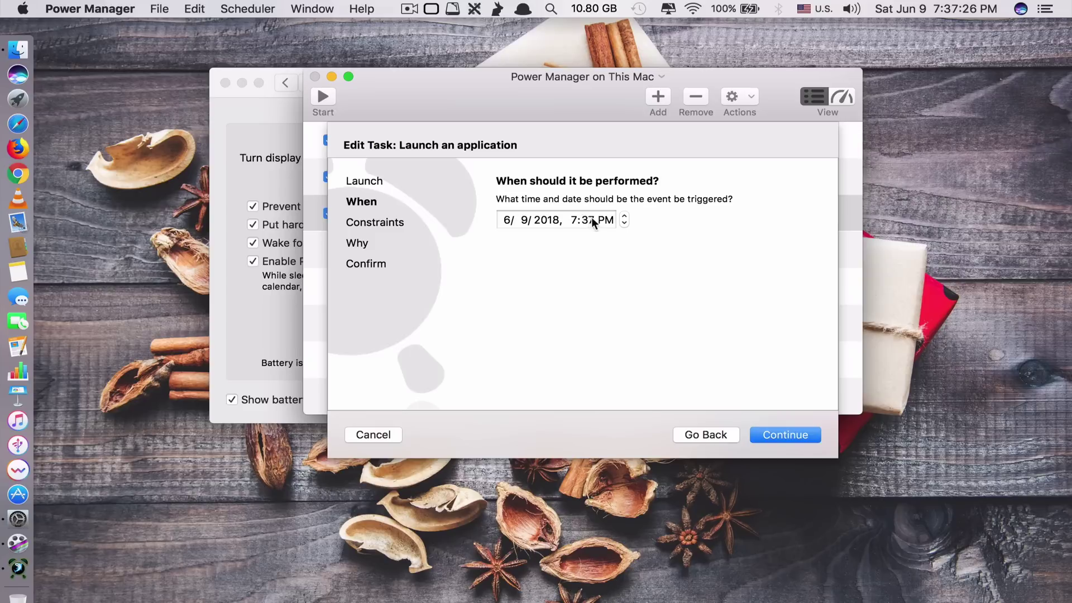
Set the VLC launch event to trigger at 7:38 PM and save the edited task
click(587, 220)
click(624, 217)
click(774, 434)
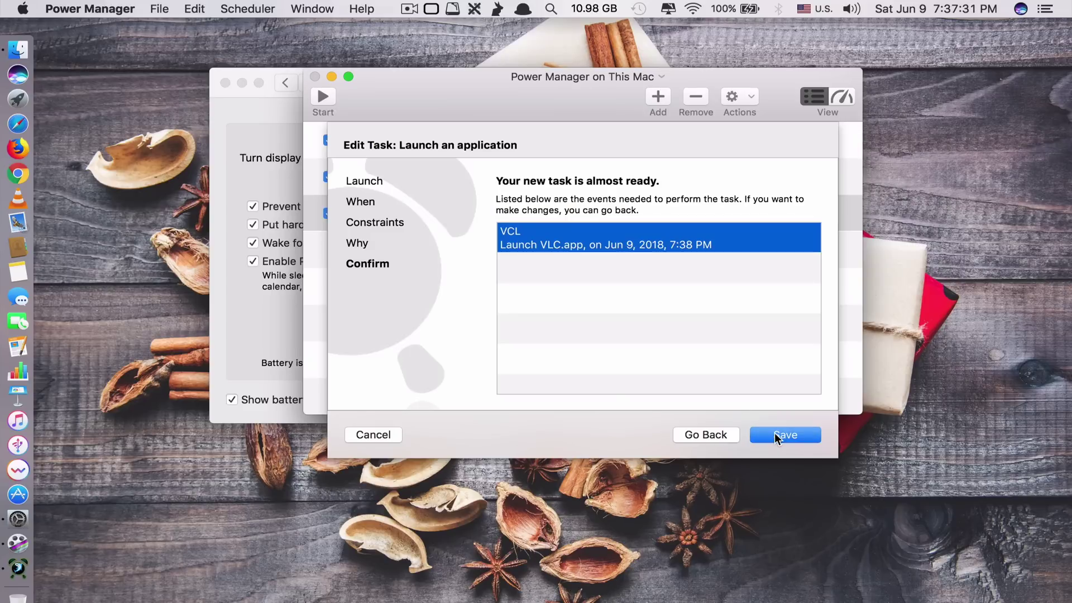
click(775, 435)
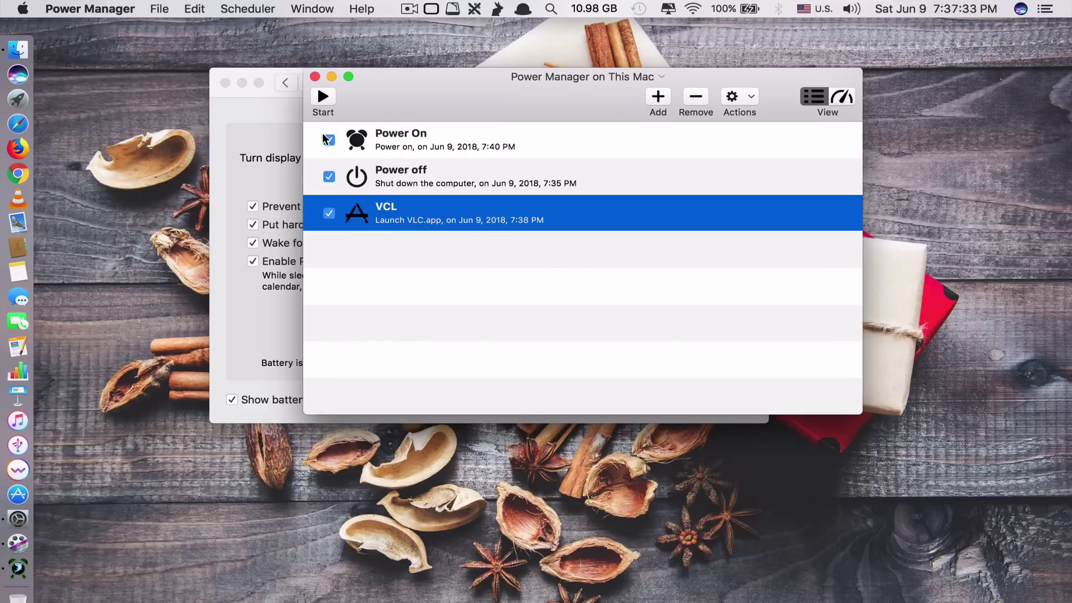
Start the scheduler to launch VLC at its scheduled time, and close the VLC window once it opens
click(326, 98)
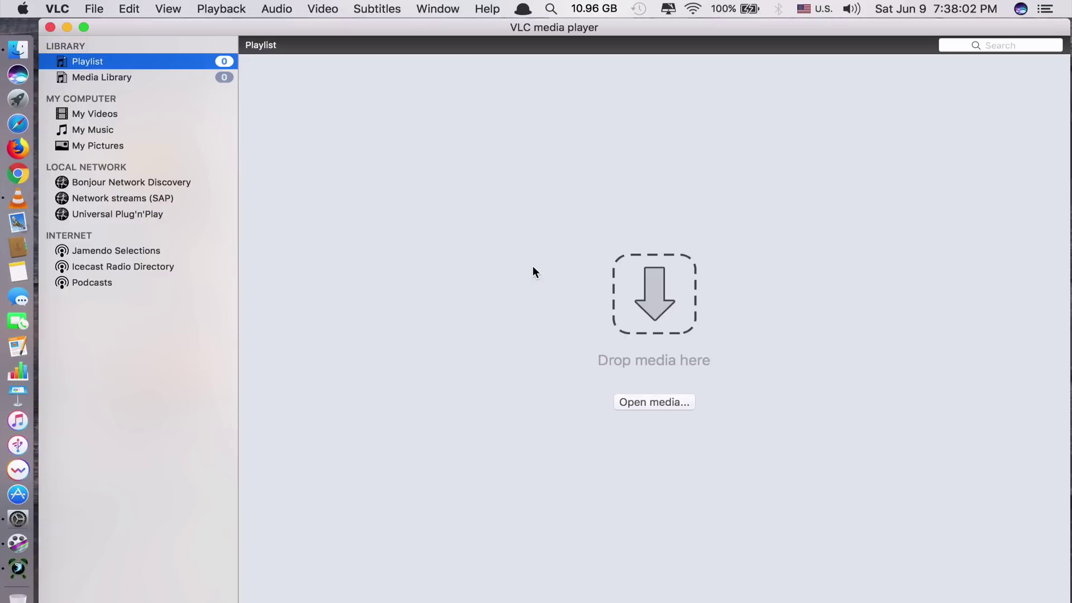
key(super+w)
click(522, 225)
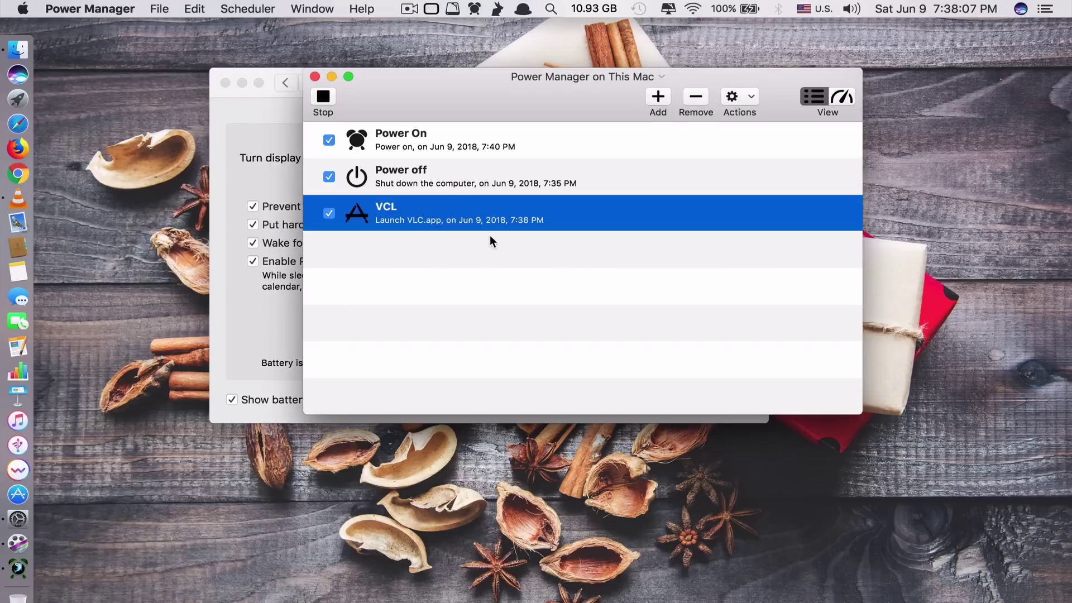
Try starting the scheduler again, and close the Power Manager and Energy Saver windows
click(401, 155)
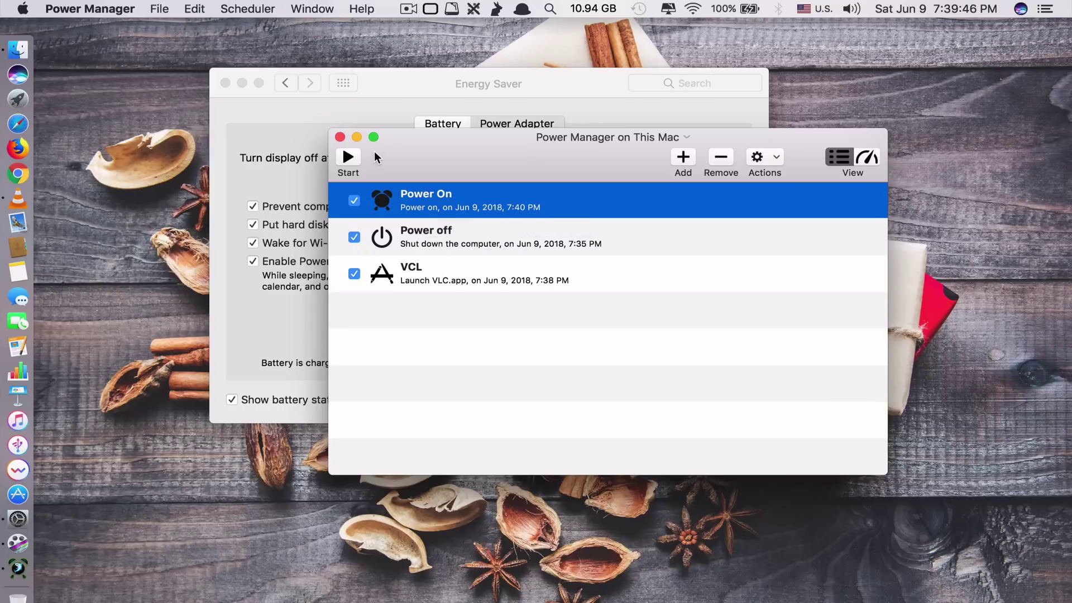
click(348, 157)
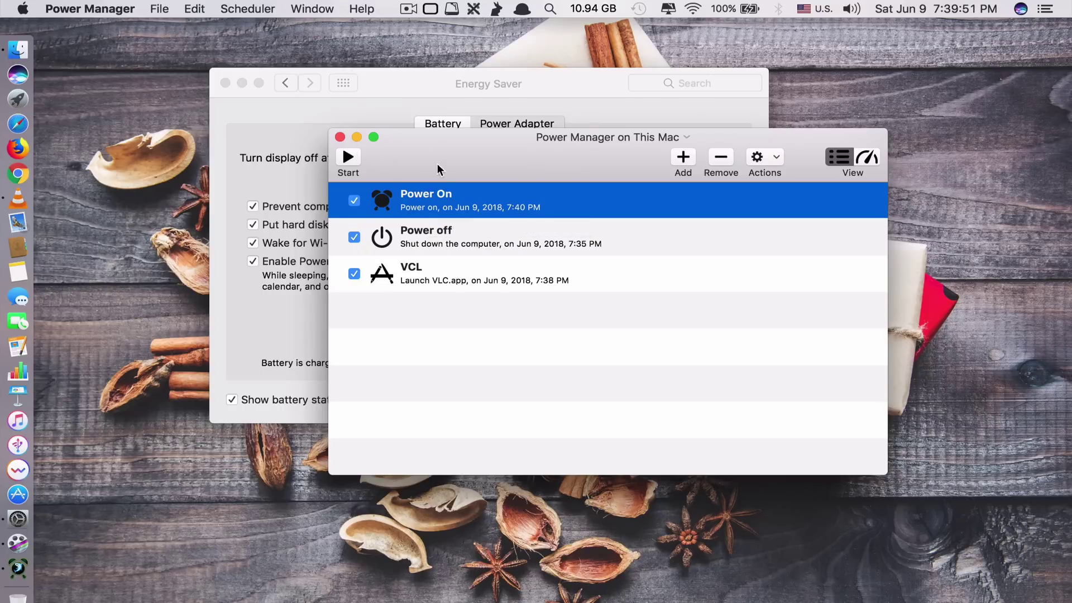
click(340, 137)
click(226, 83)
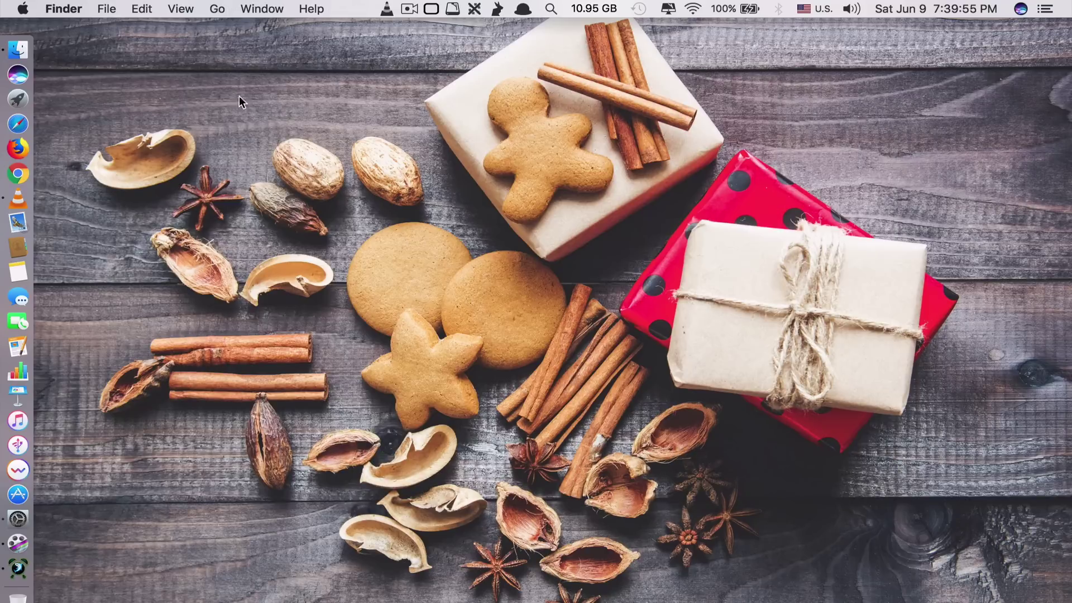